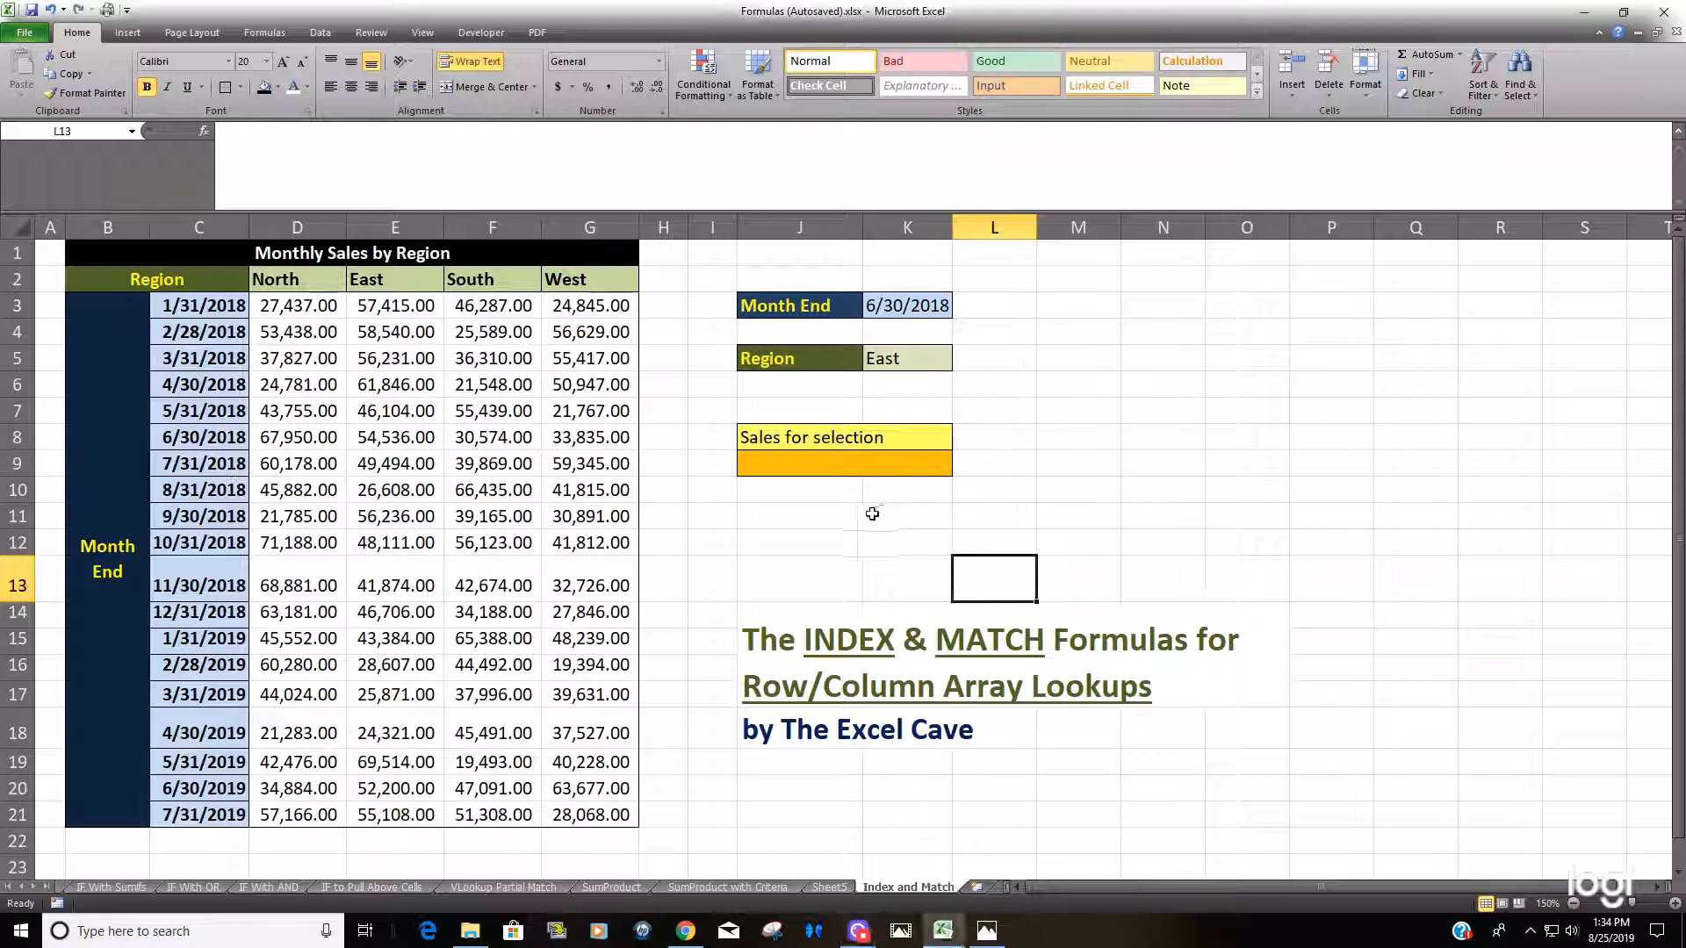
Enter =INDEX(D3:G21,6,2) in J11 and compare it with the East sales for 6/30/2018 in the table
left_click(855, 524)
type("=")
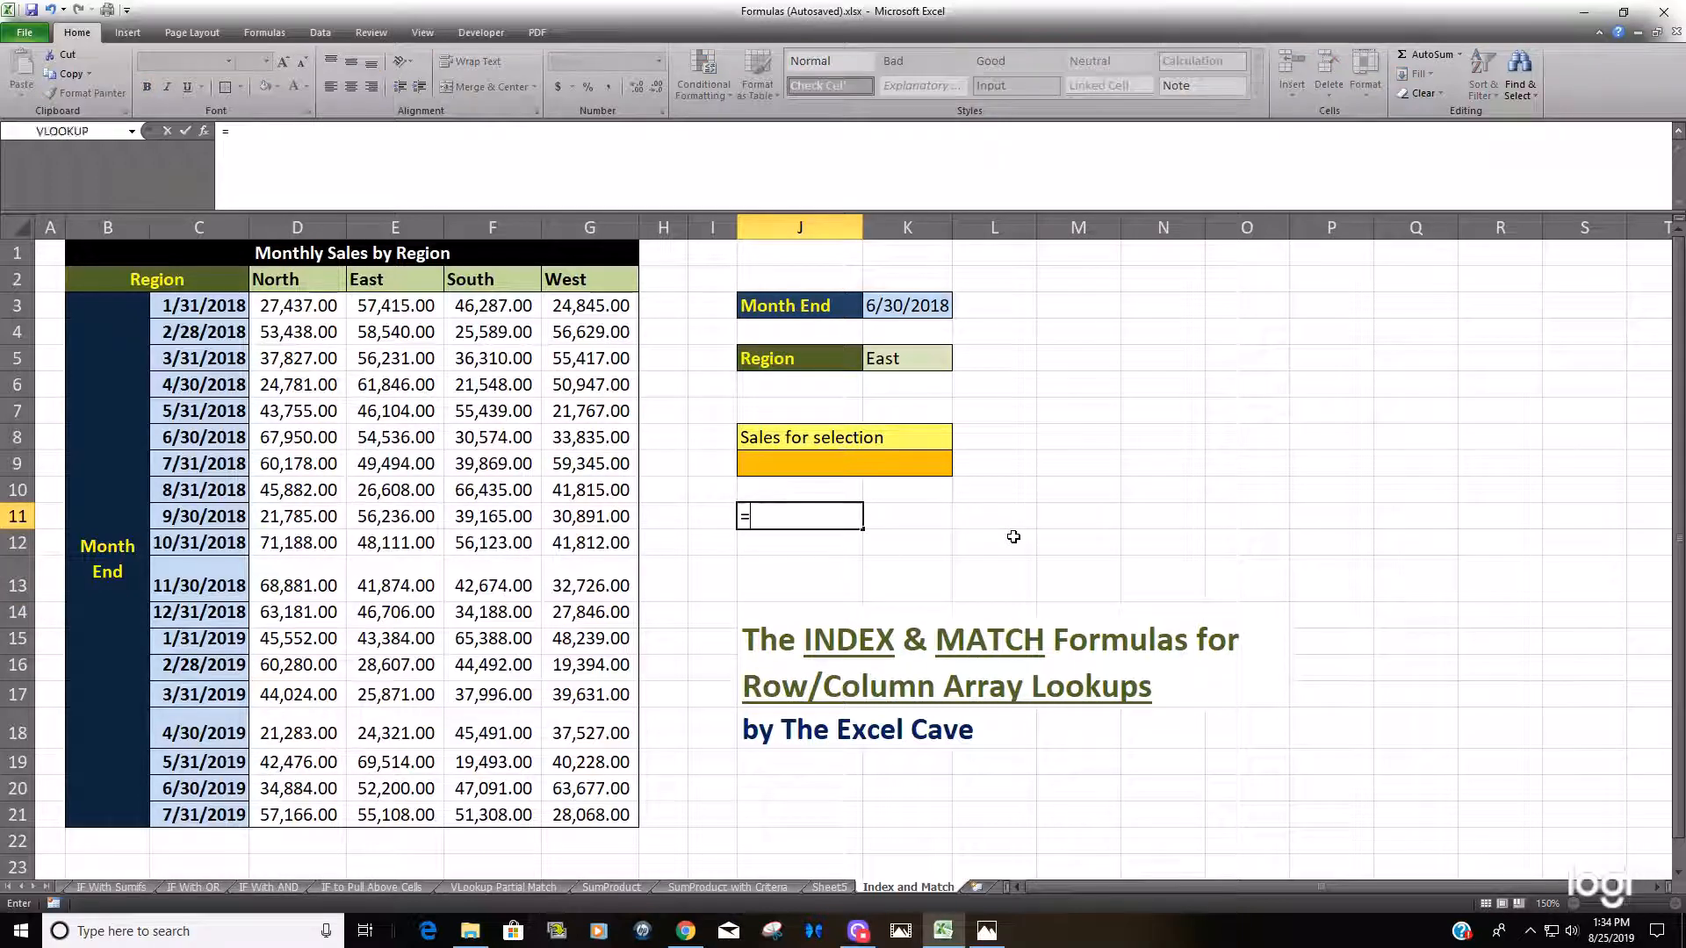
type("Ind")
key("Tab")
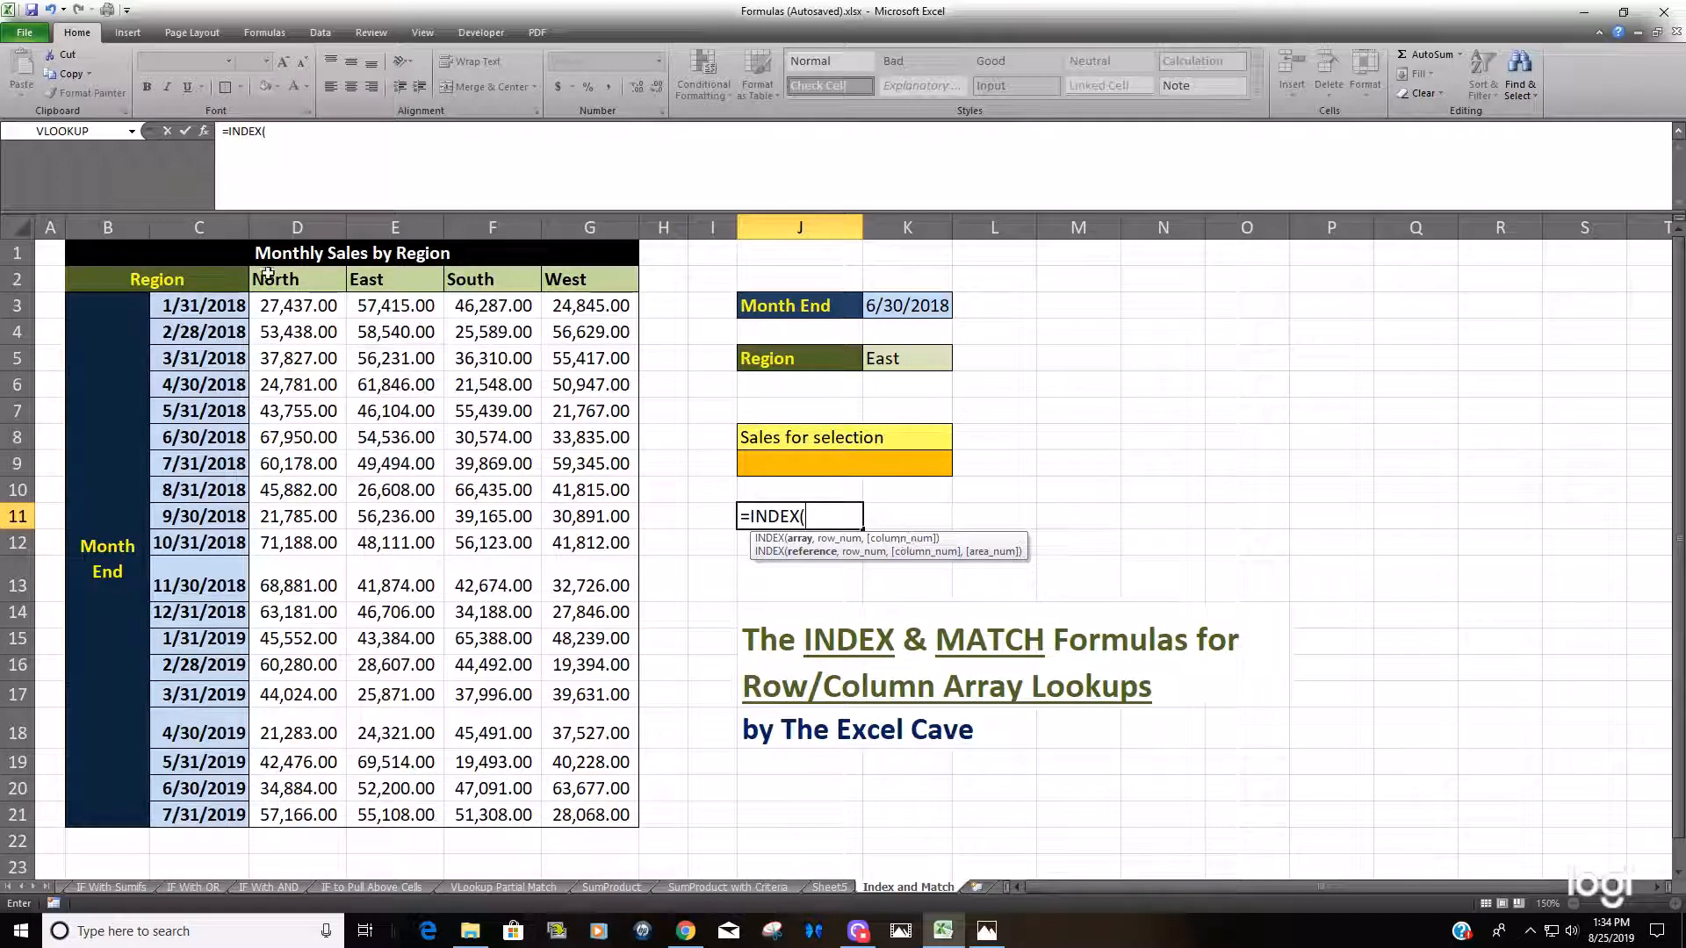
left_click_drag(286, 307, 580, 818)
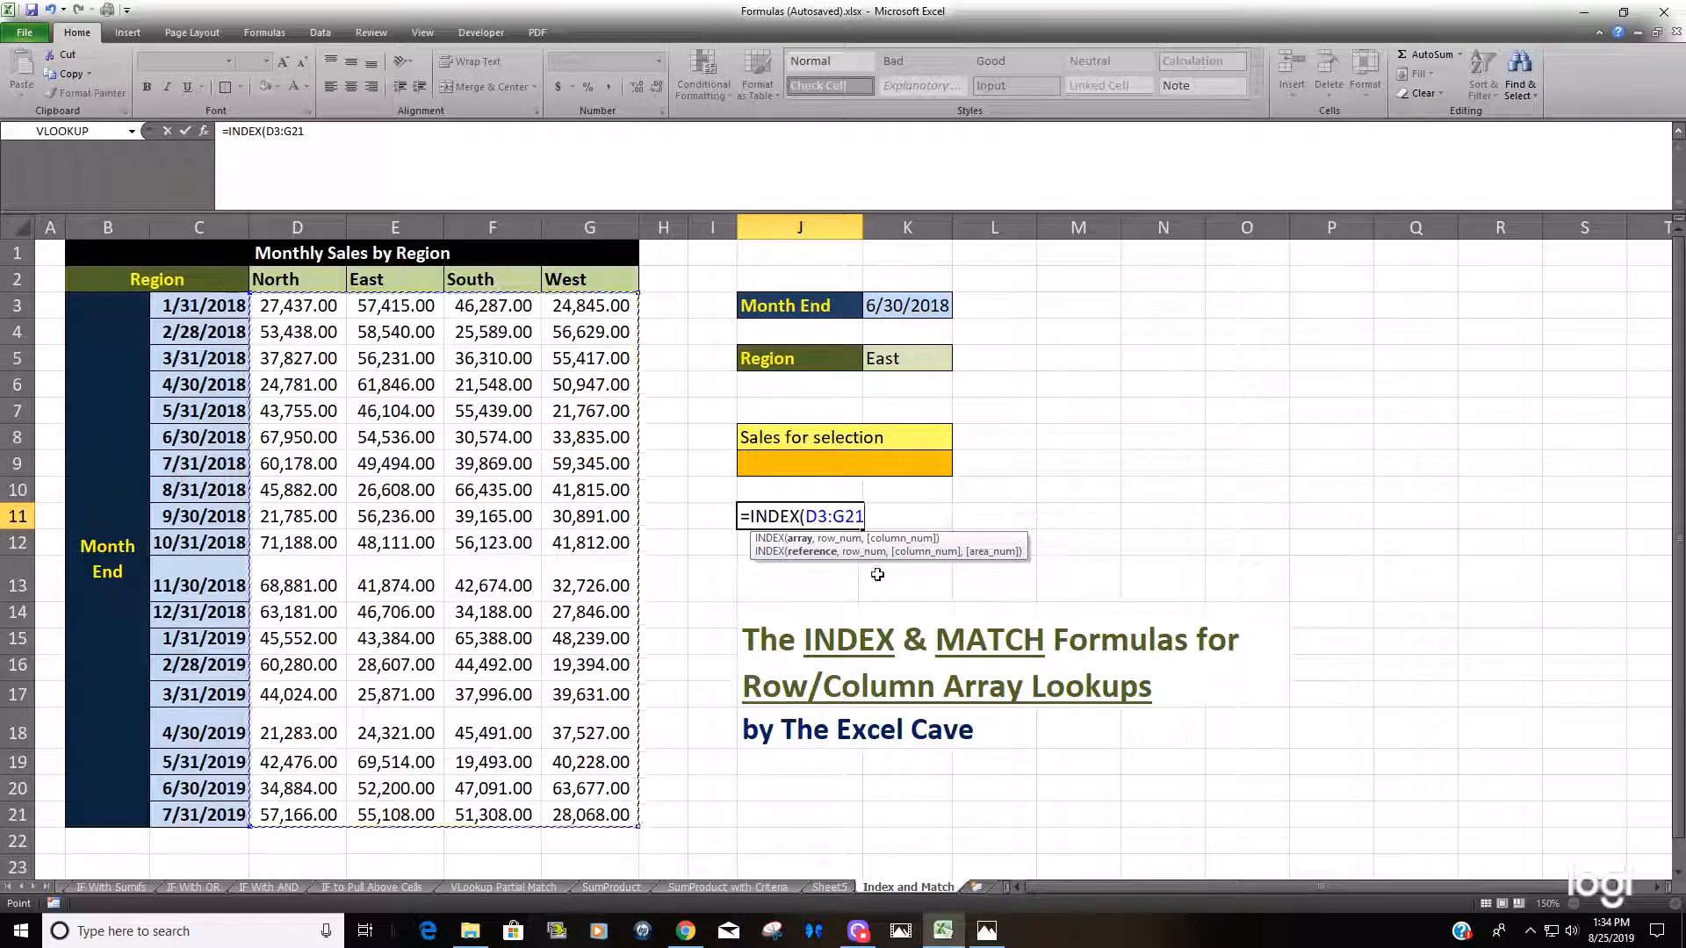
type(",")
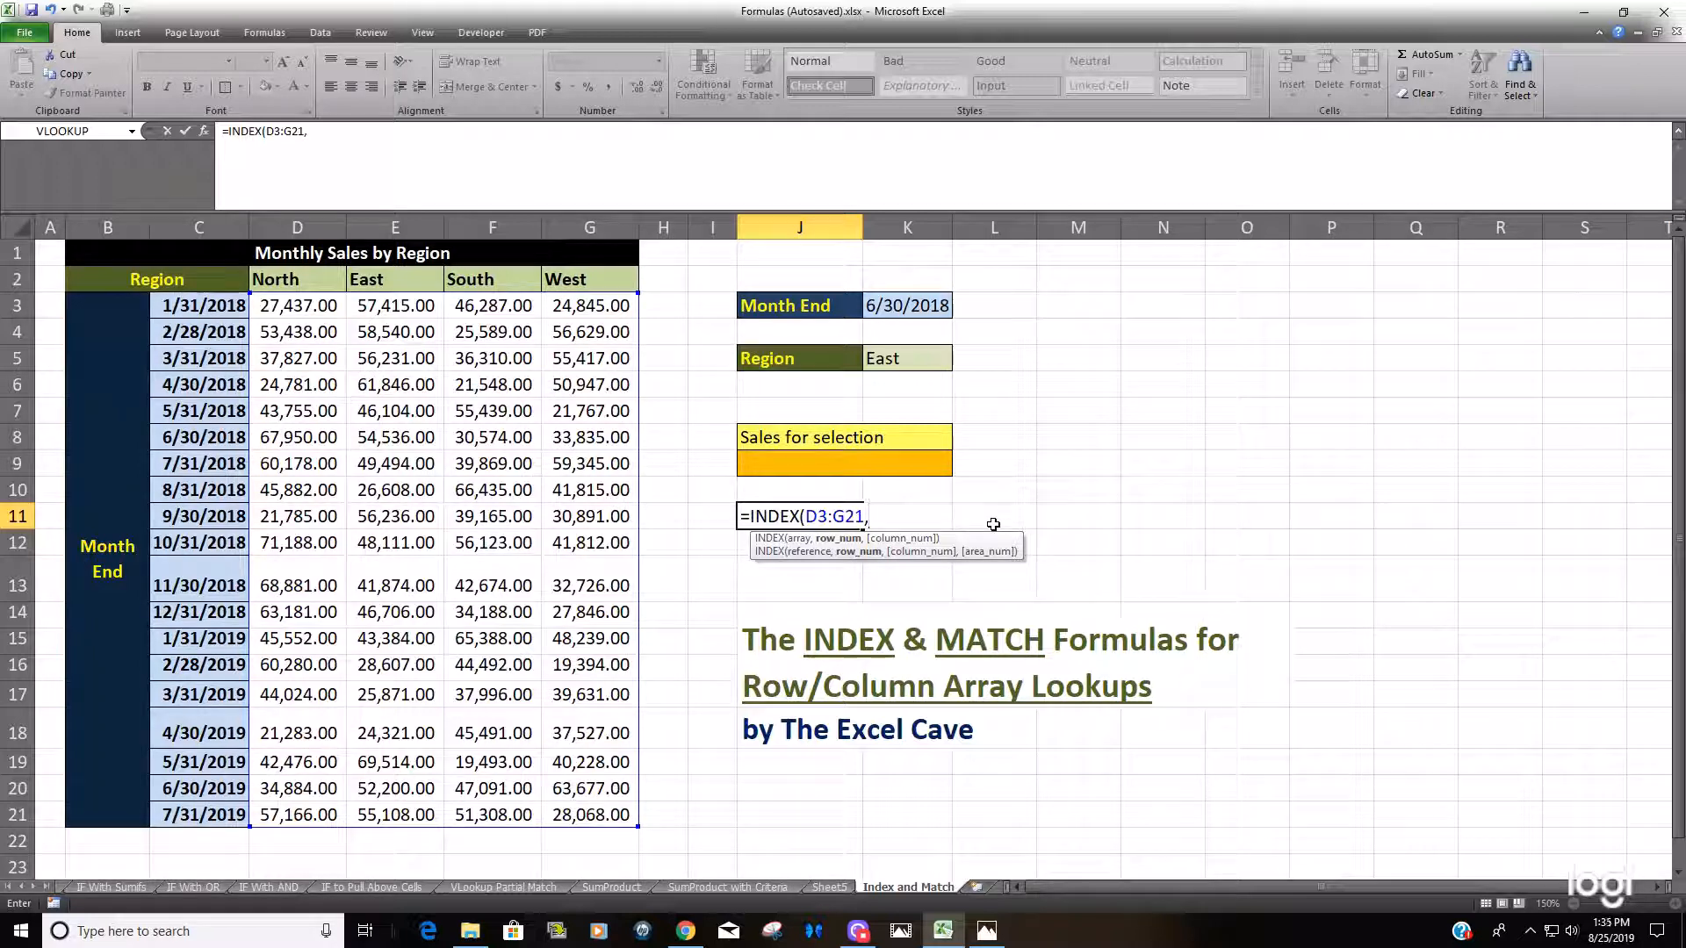
type("6,")
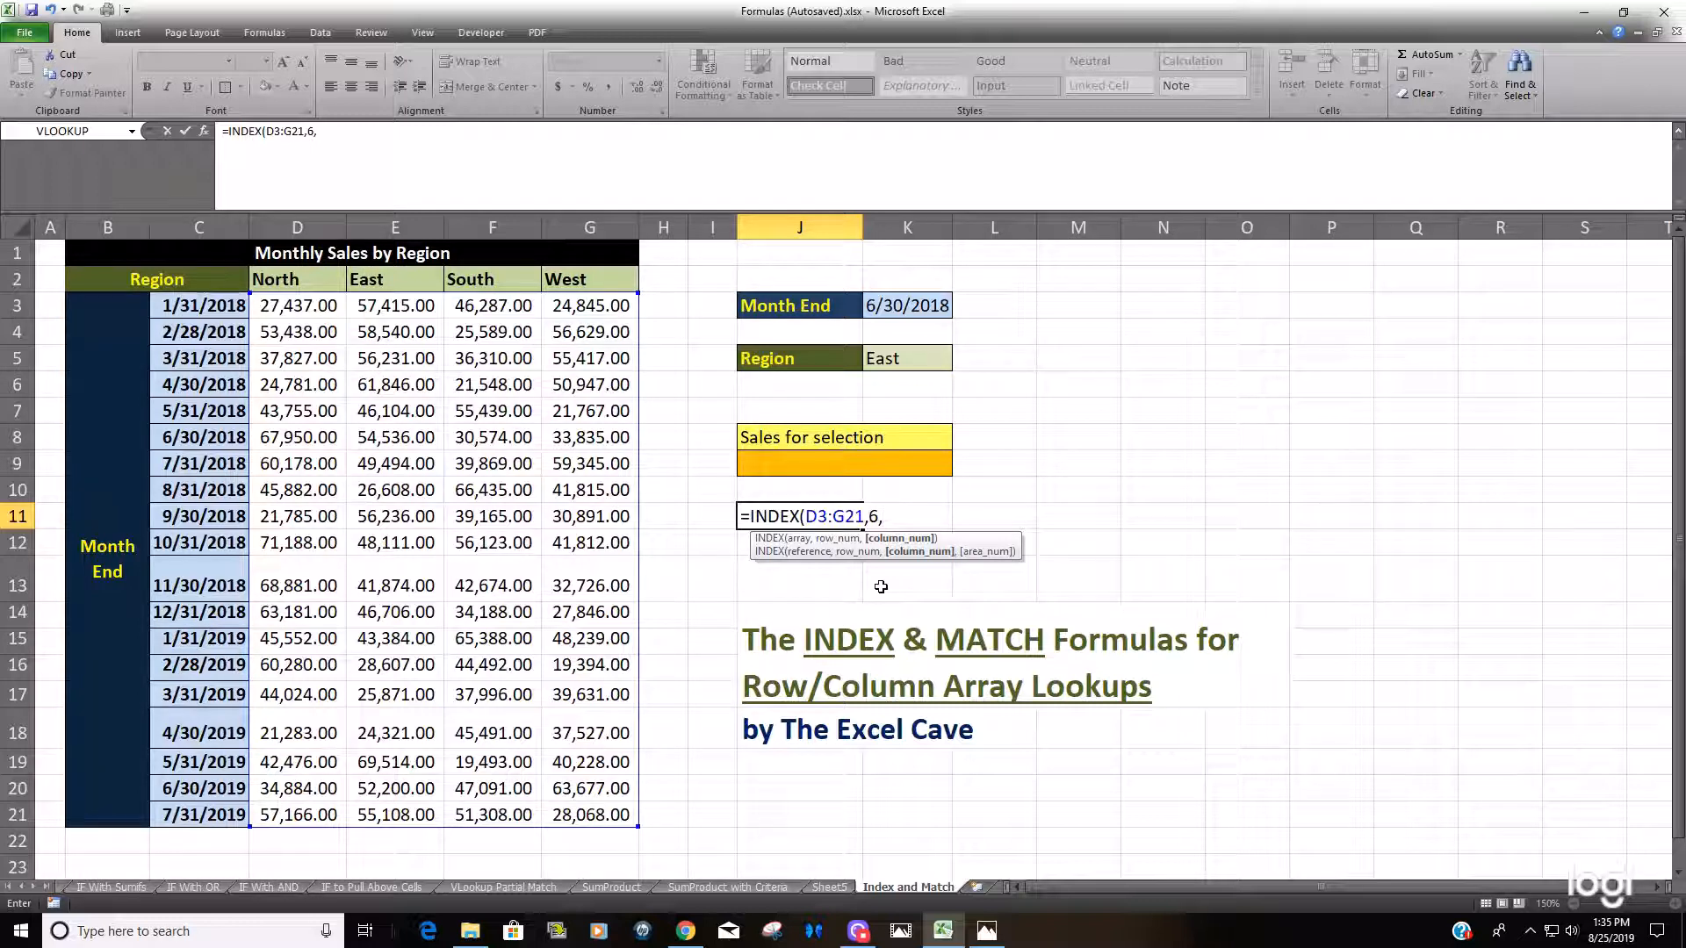
type("2)")
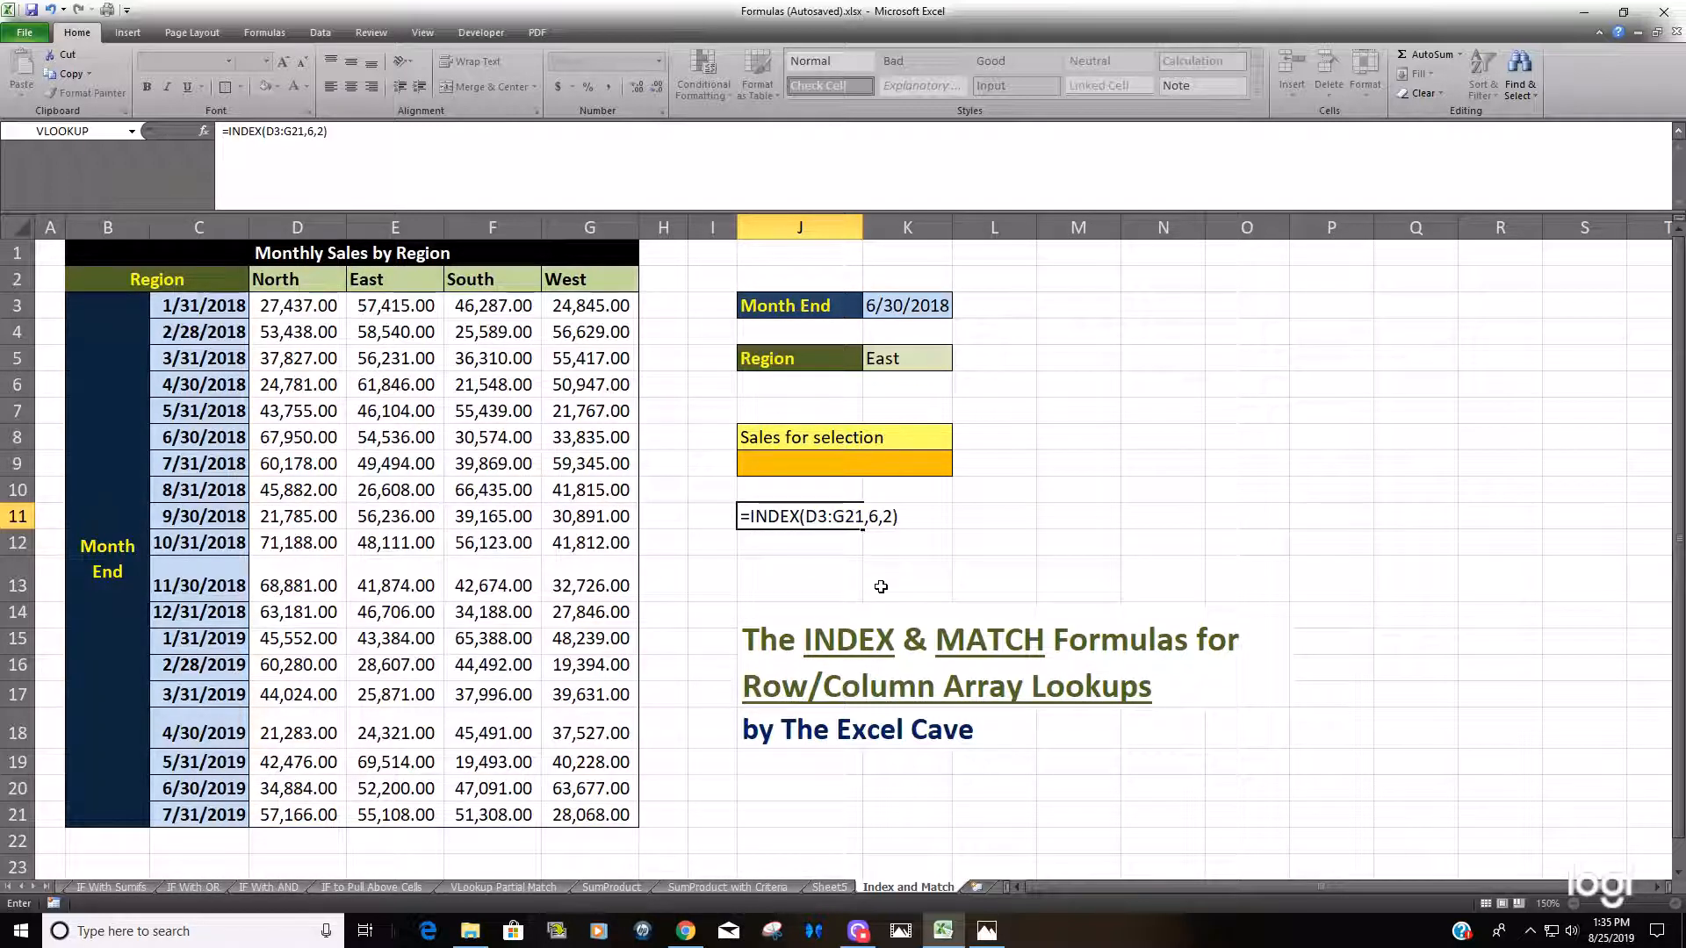
key("Return")
left_click(850, 513)
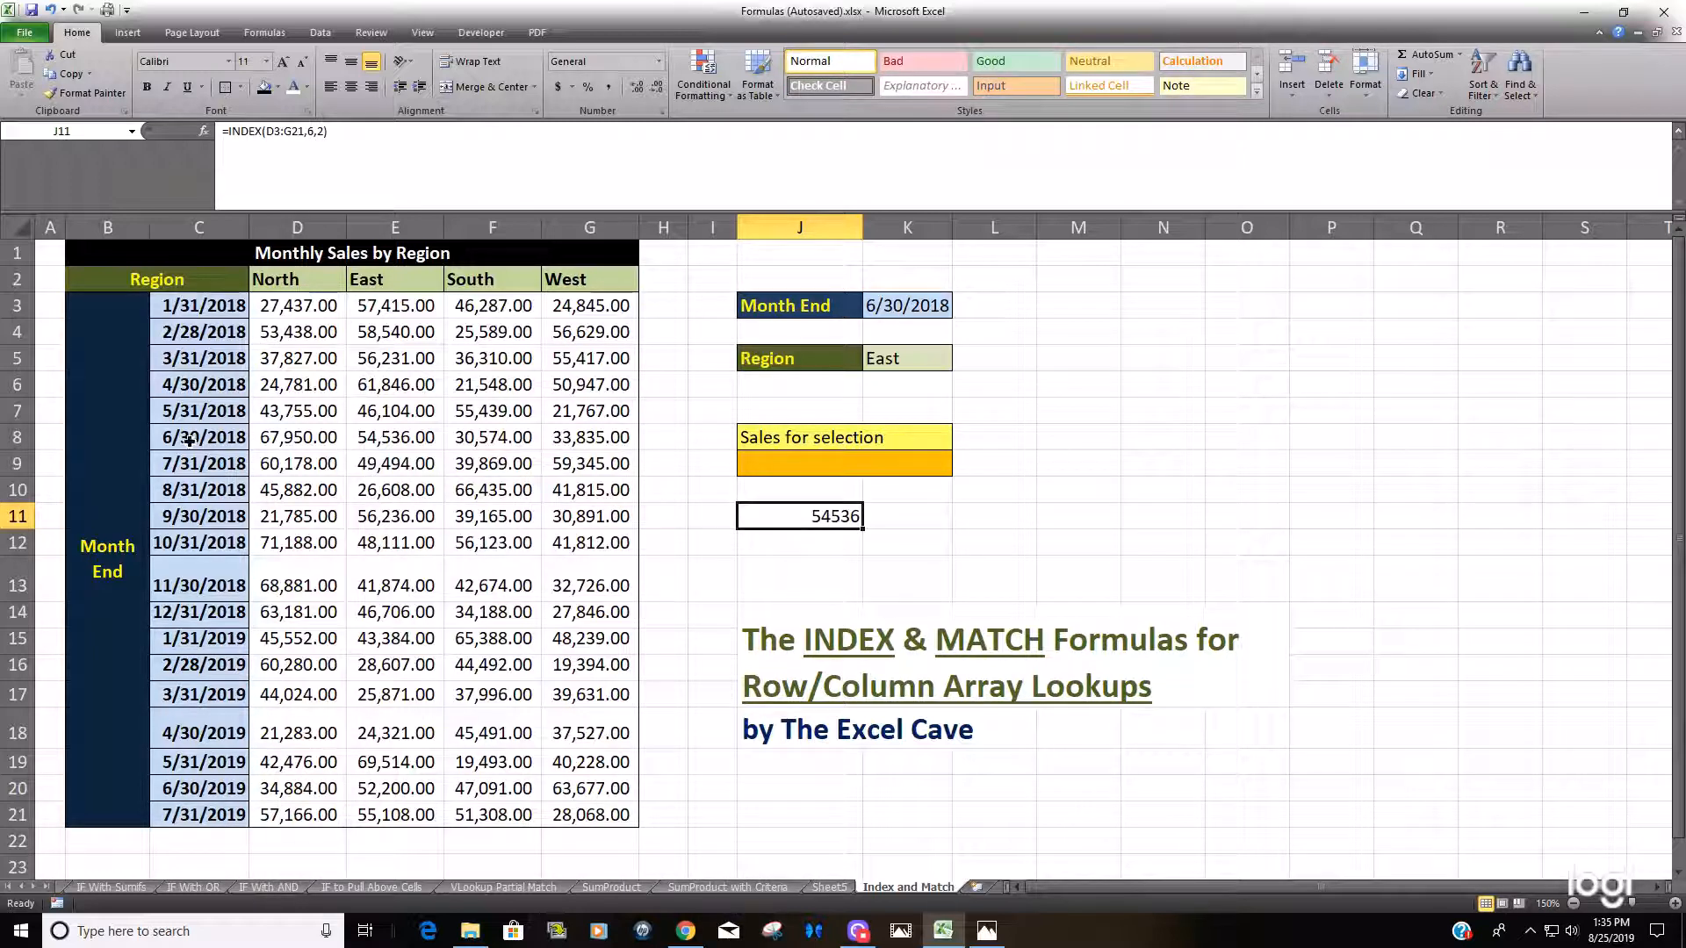
left_click(405, 436)
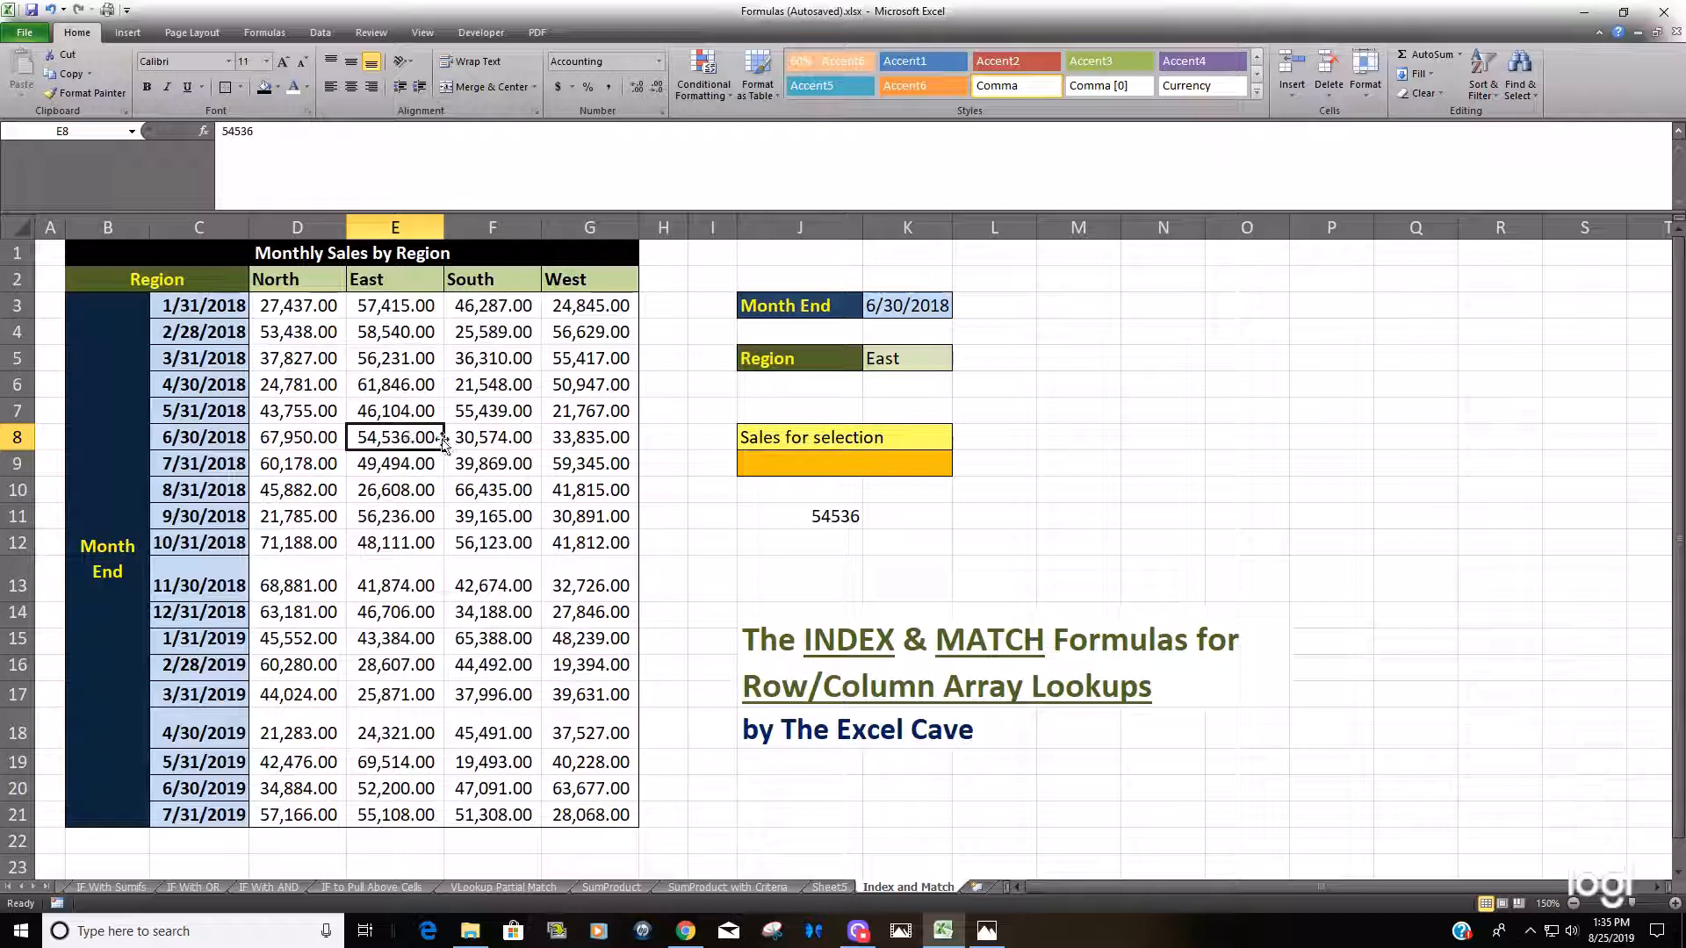
Enter =MATCH(K3,C3:C21,0) in J12 and check the position against the month-end dates from 1/31/2018 to 6/30/2018
left_click(826, 540)
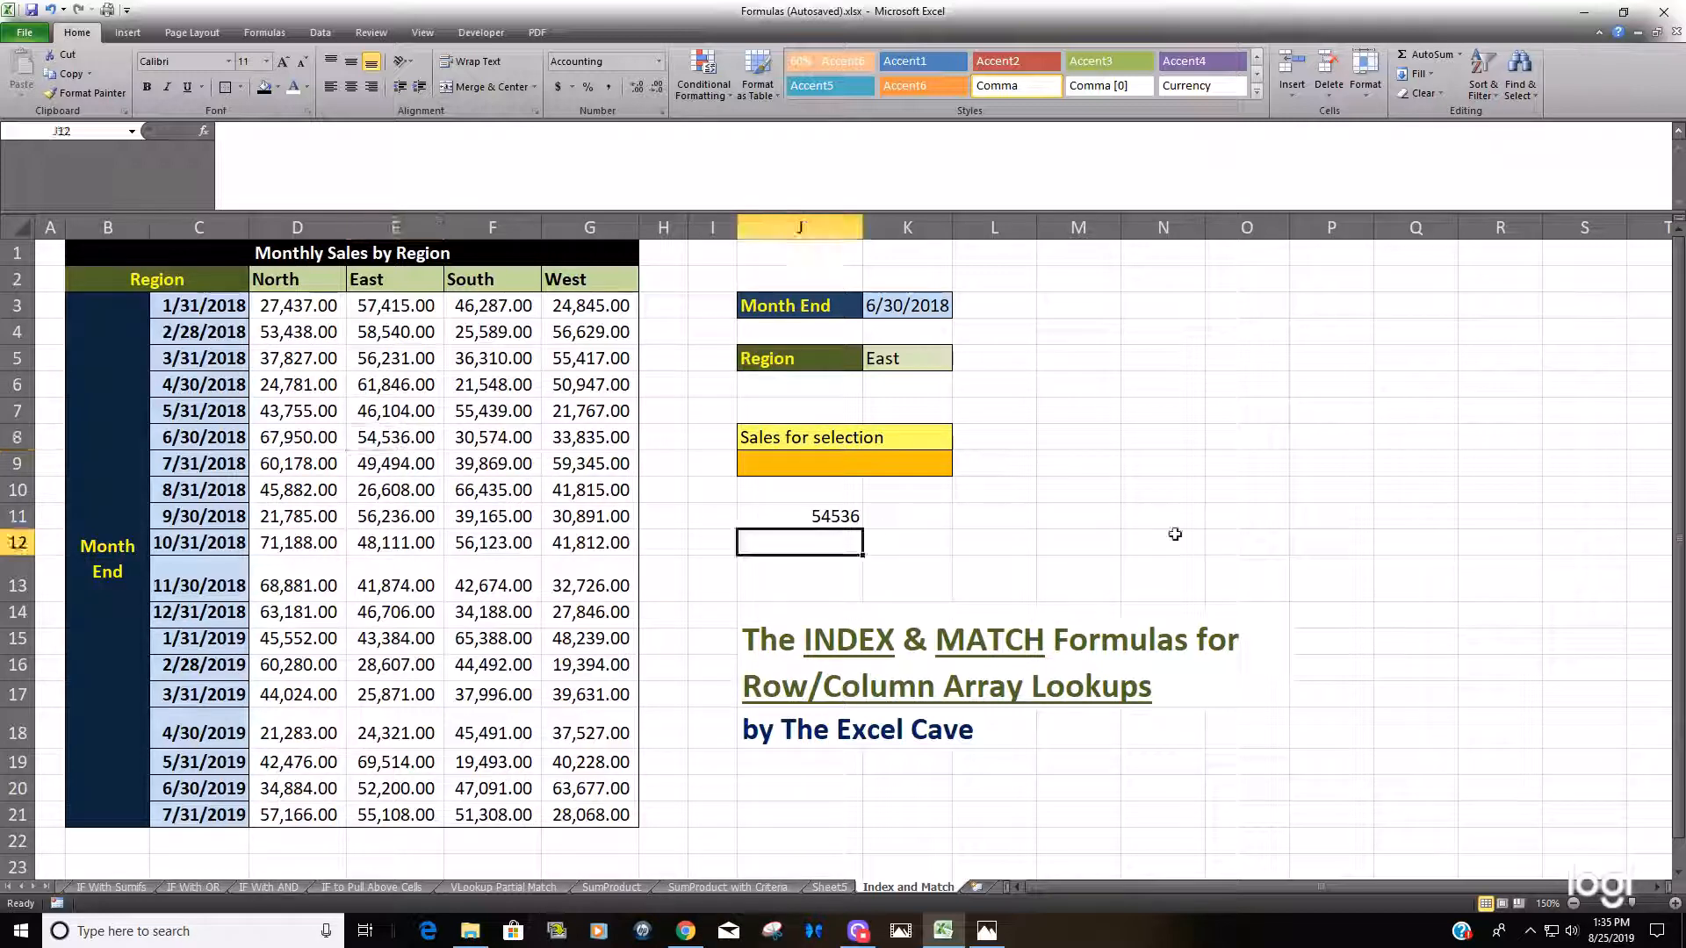
type("=")
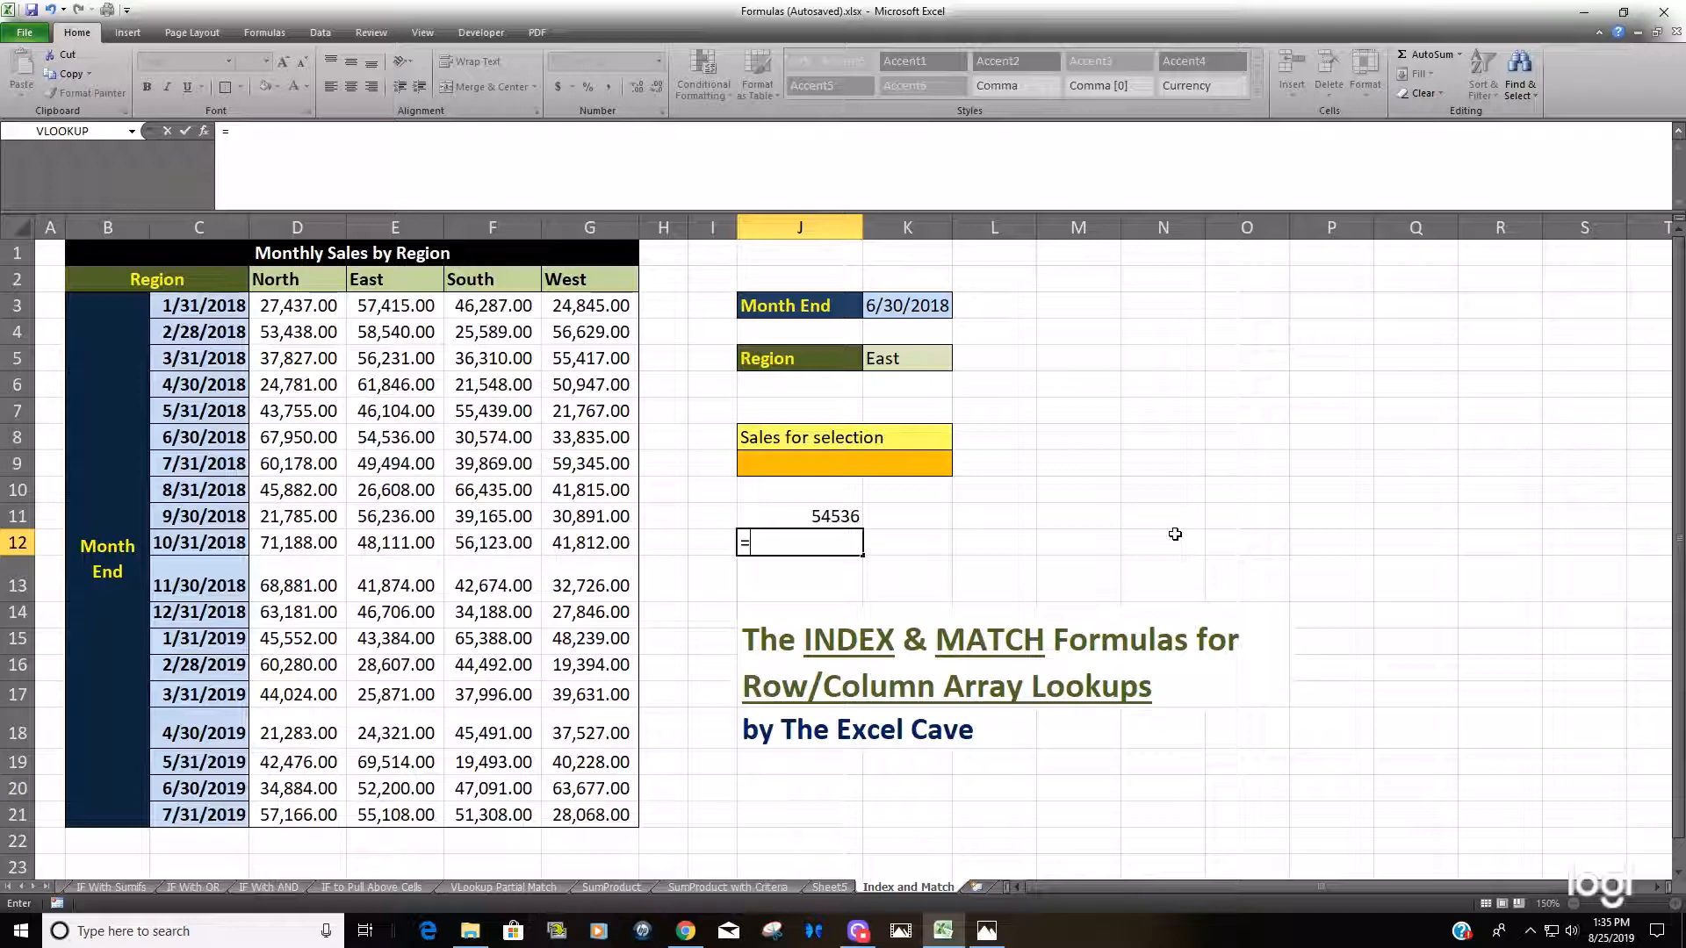
type("(")
key("BackSpace")
type("Match")
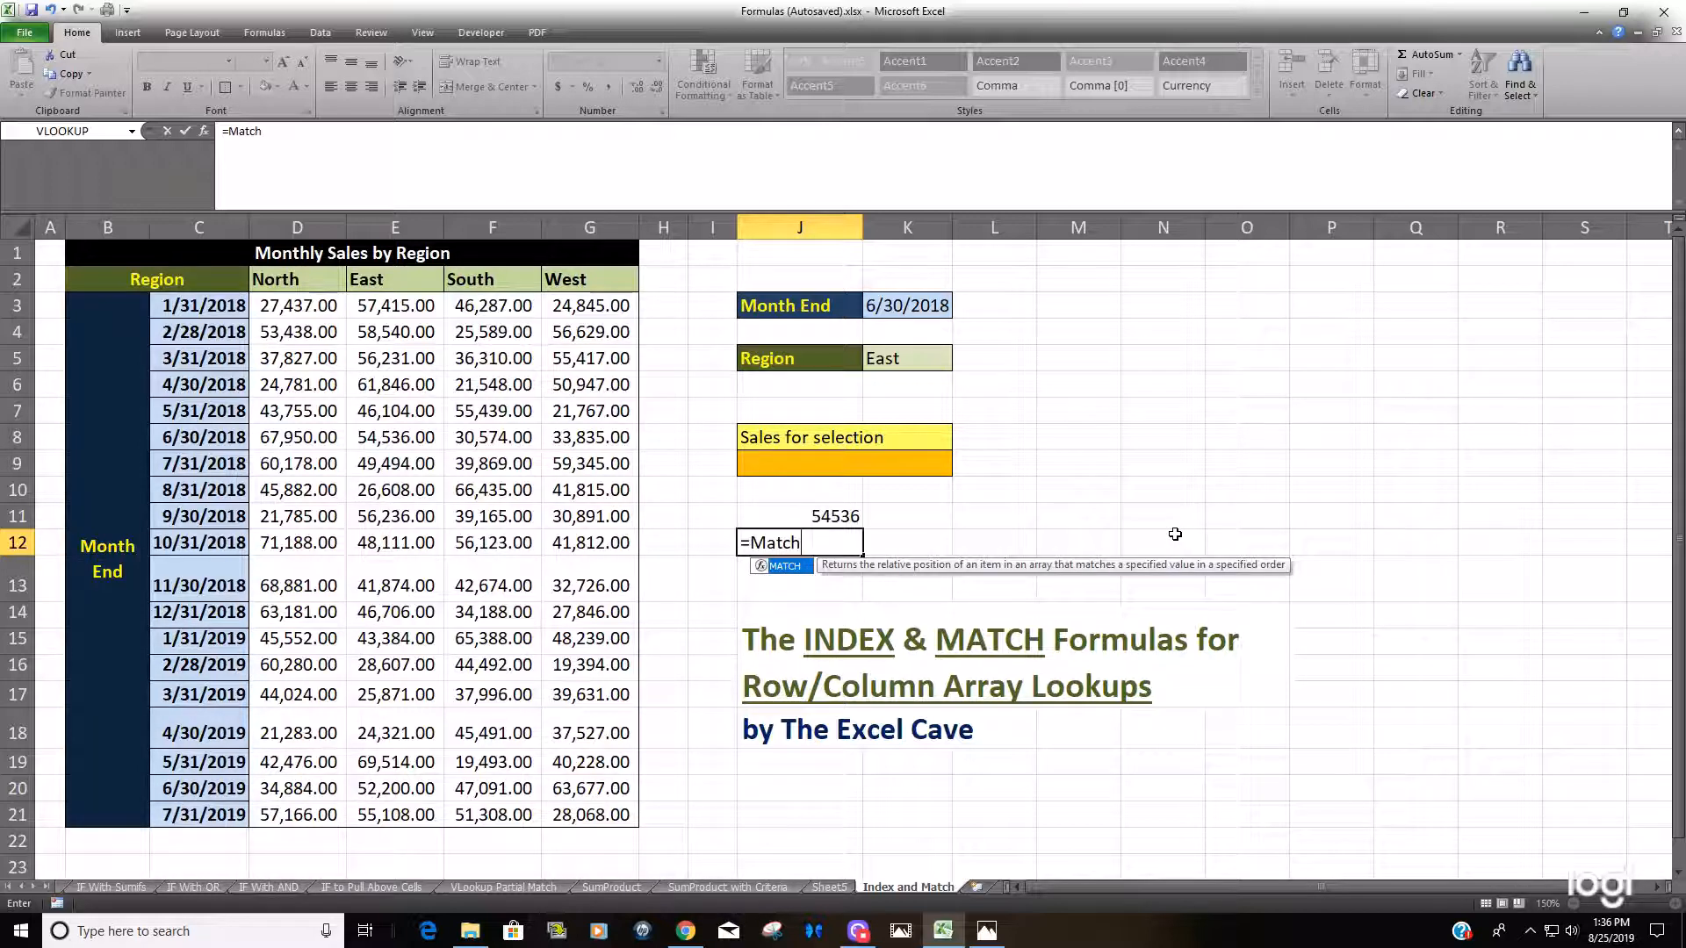
key("Tab")
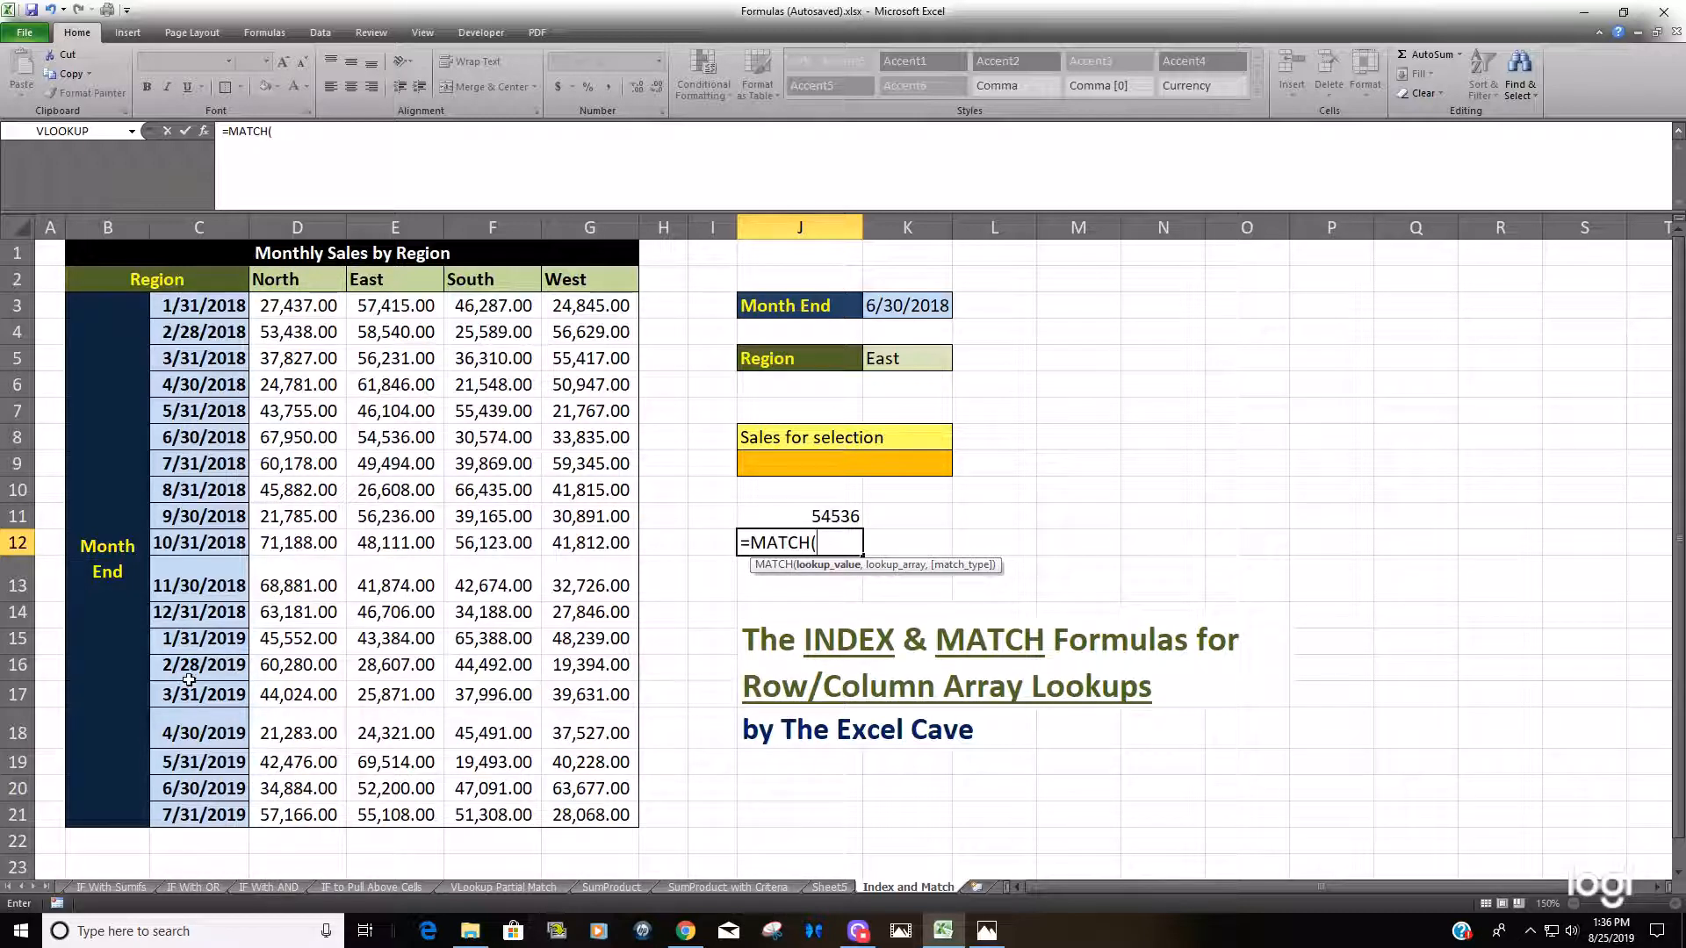
left_click(907, 308)
type(",")
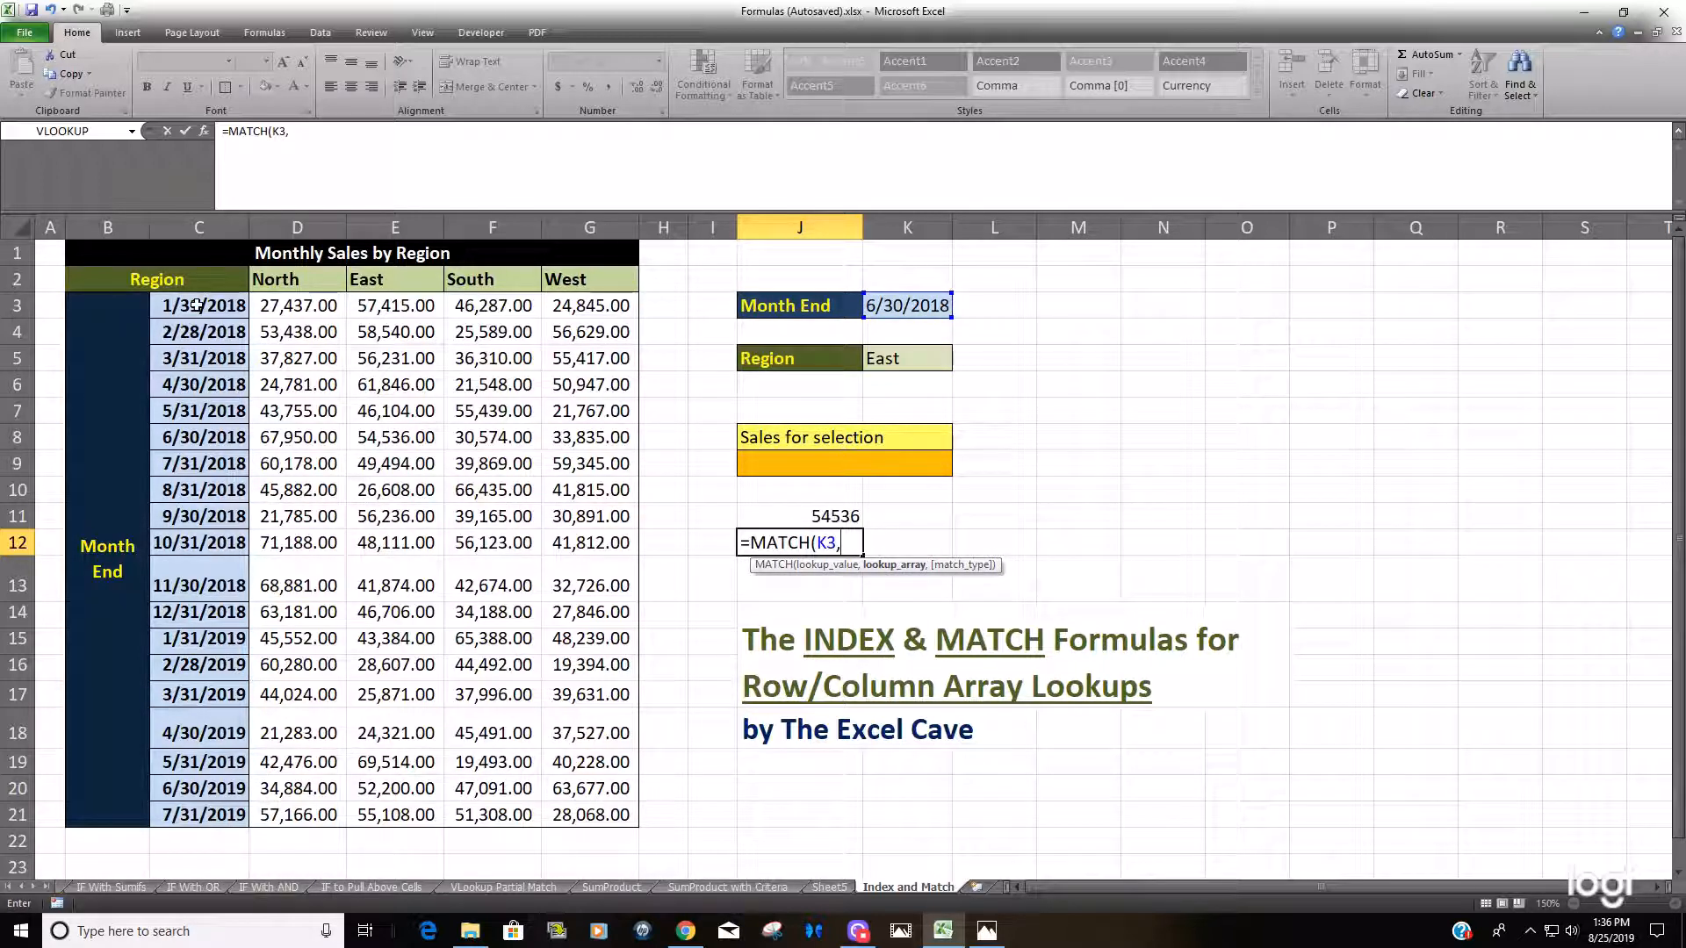
left_click_drag(193, 308, 209, 816)
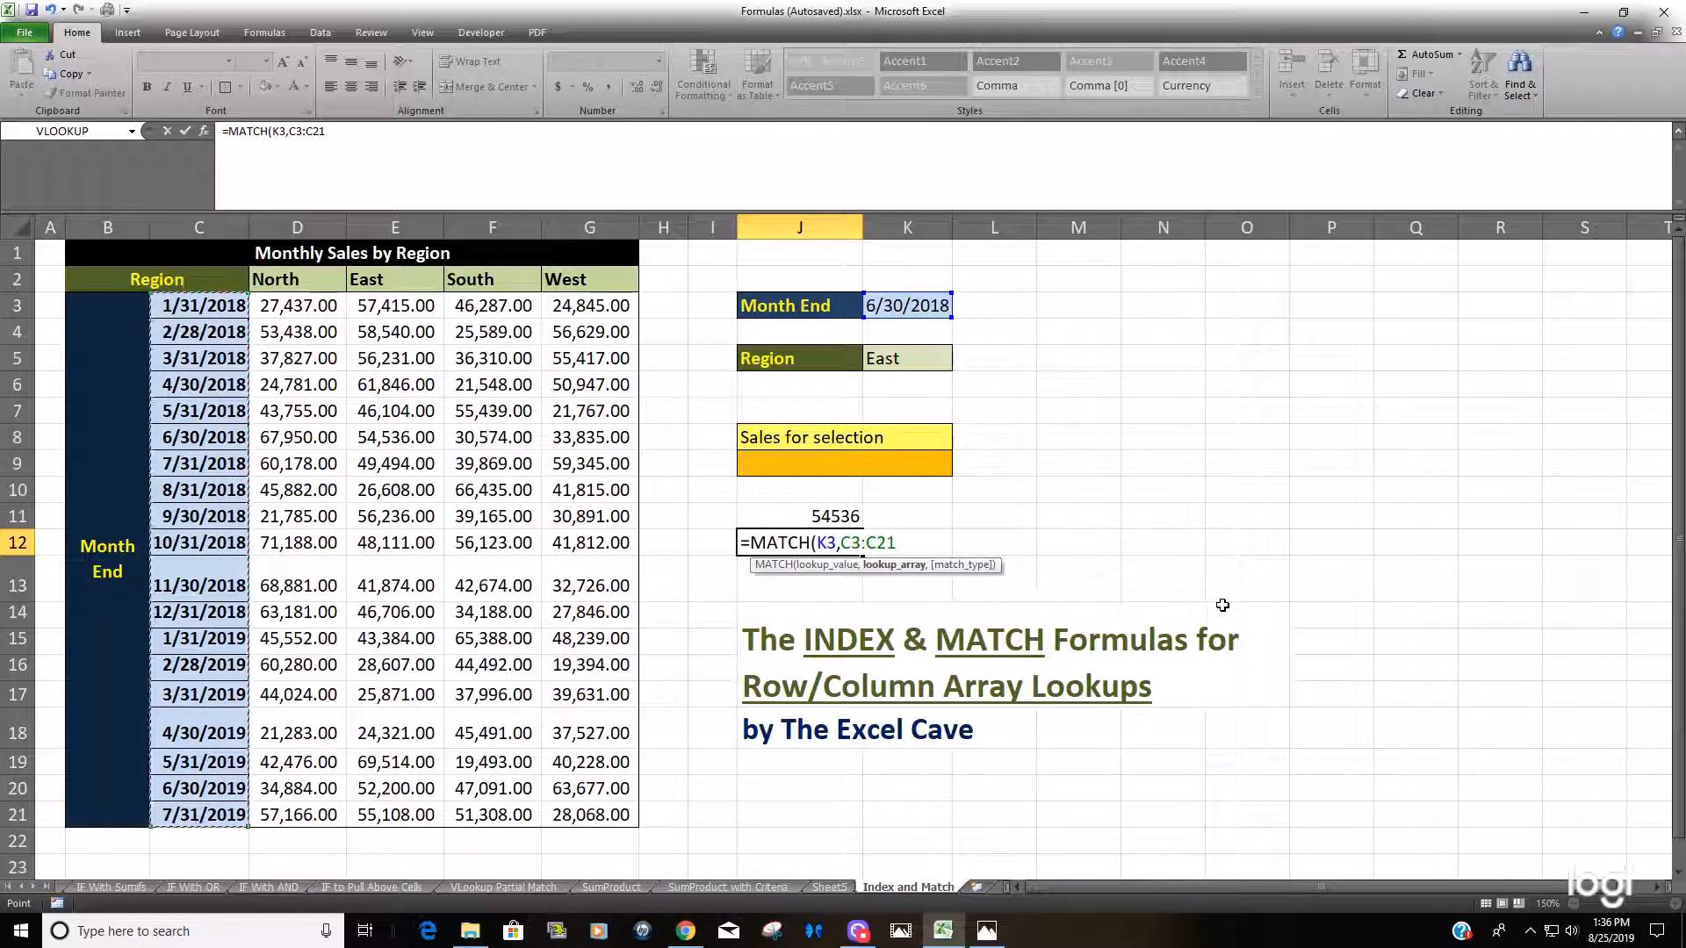
type(",")
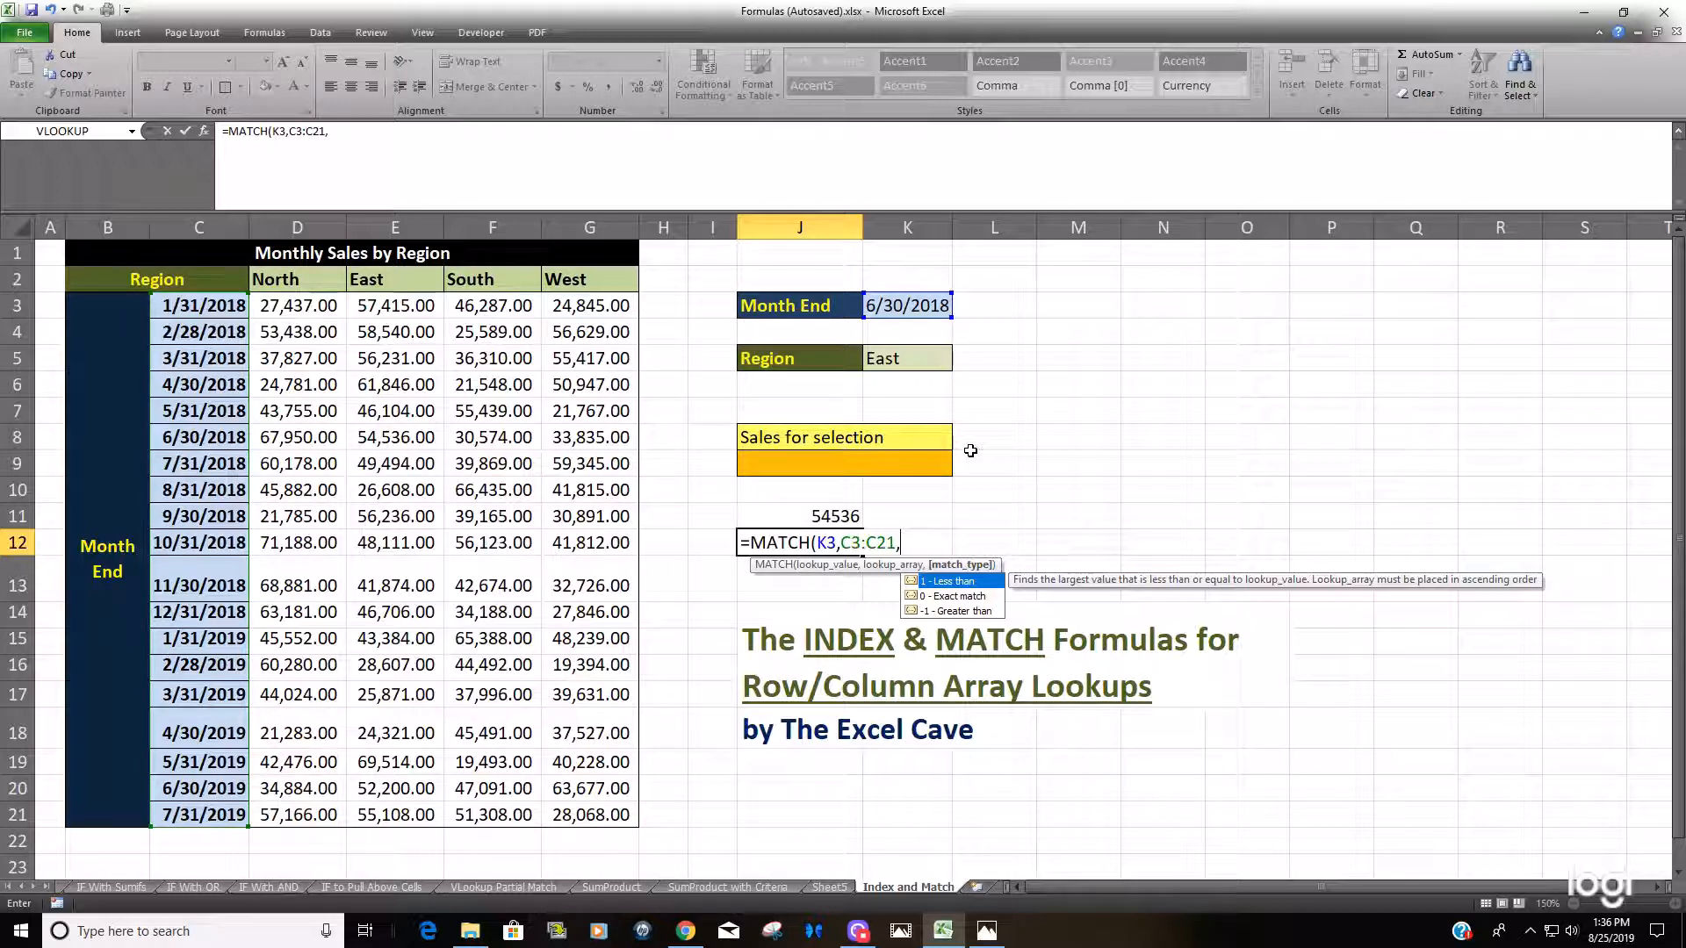
type("0)")
key("Return")
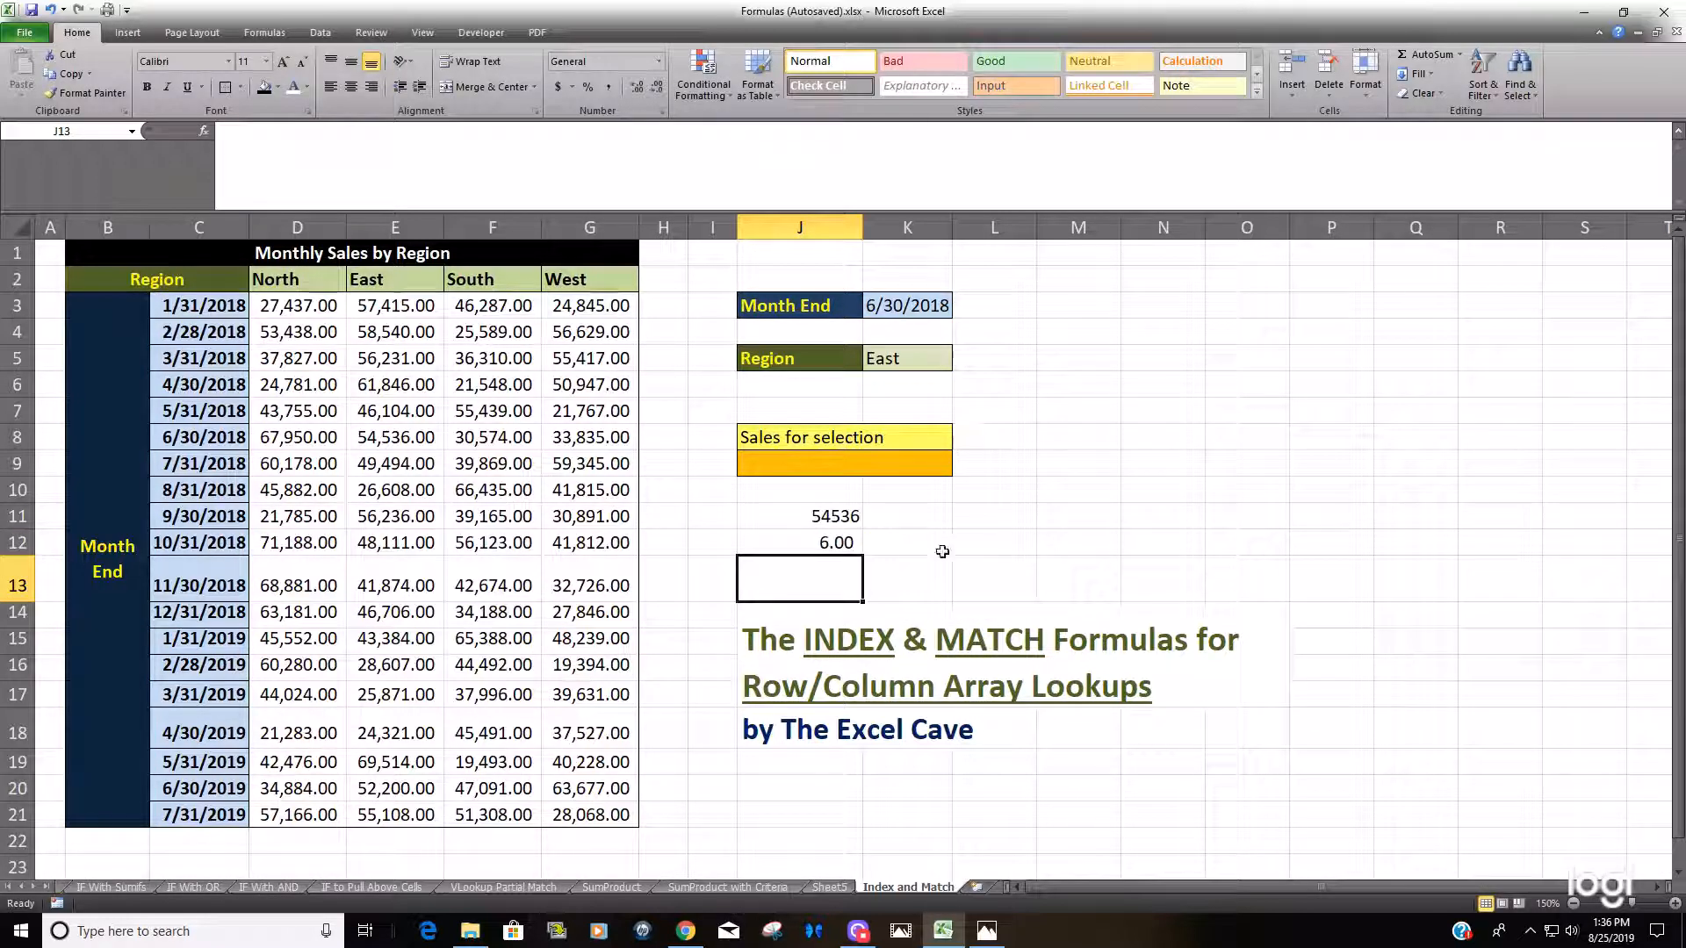
left_click(850, 542)
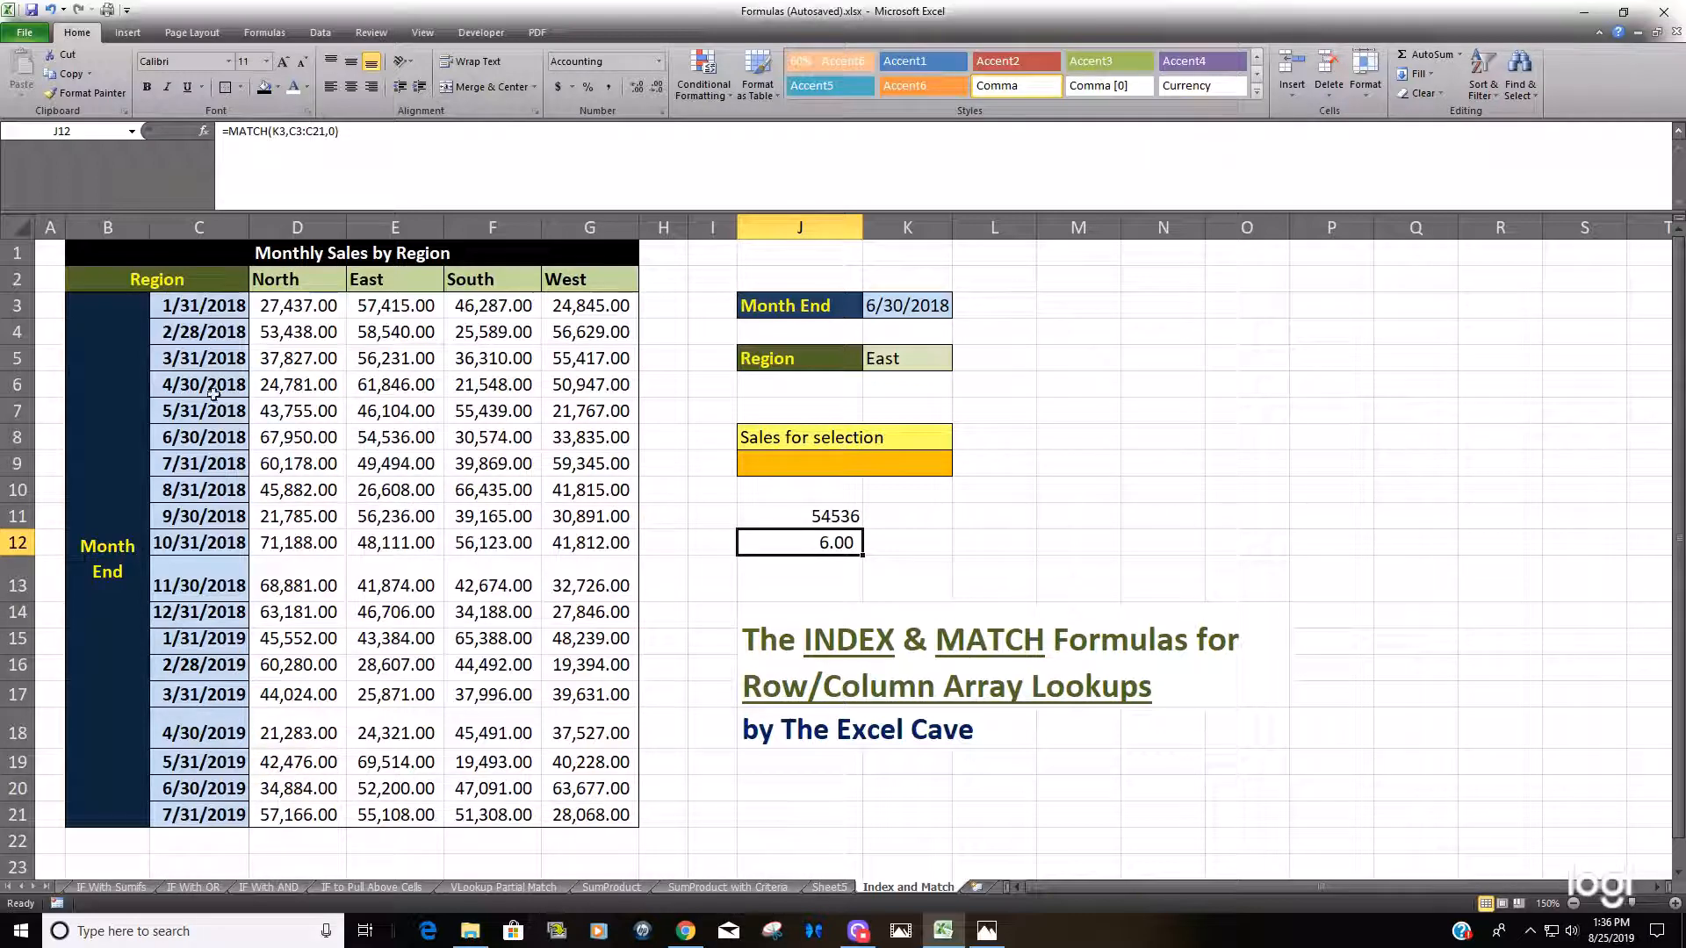
left_click_drag(197, 307, 188, 440)
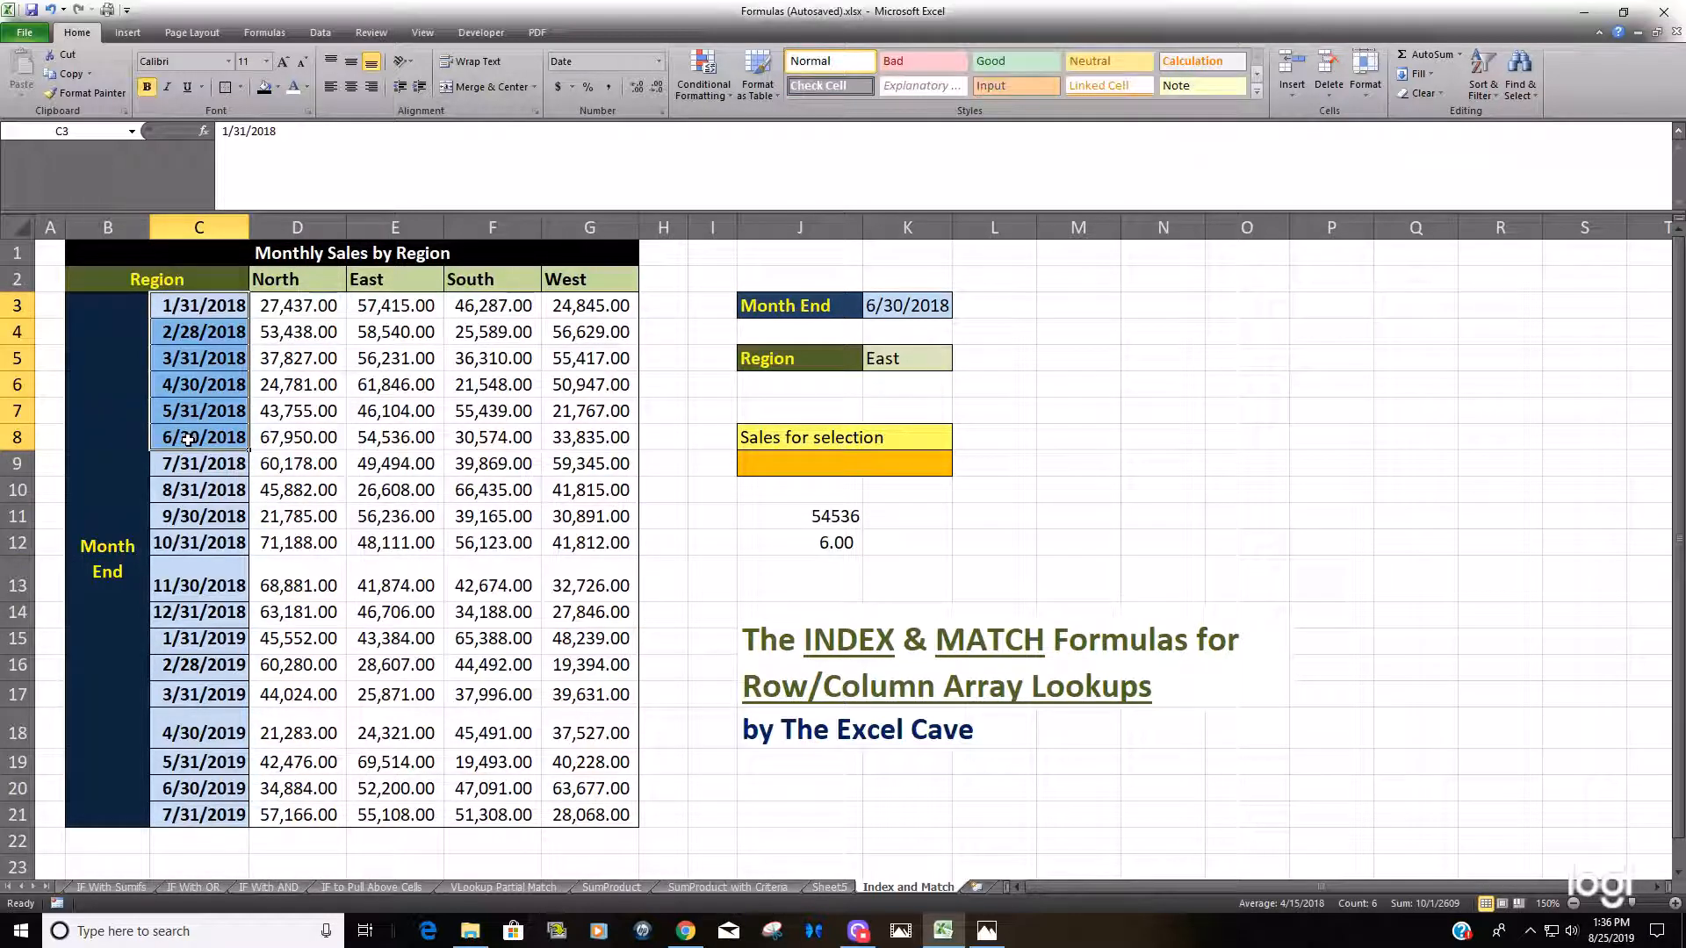
Begin a MATCH formula in J13 for the region's column position
left_click(835, 571)
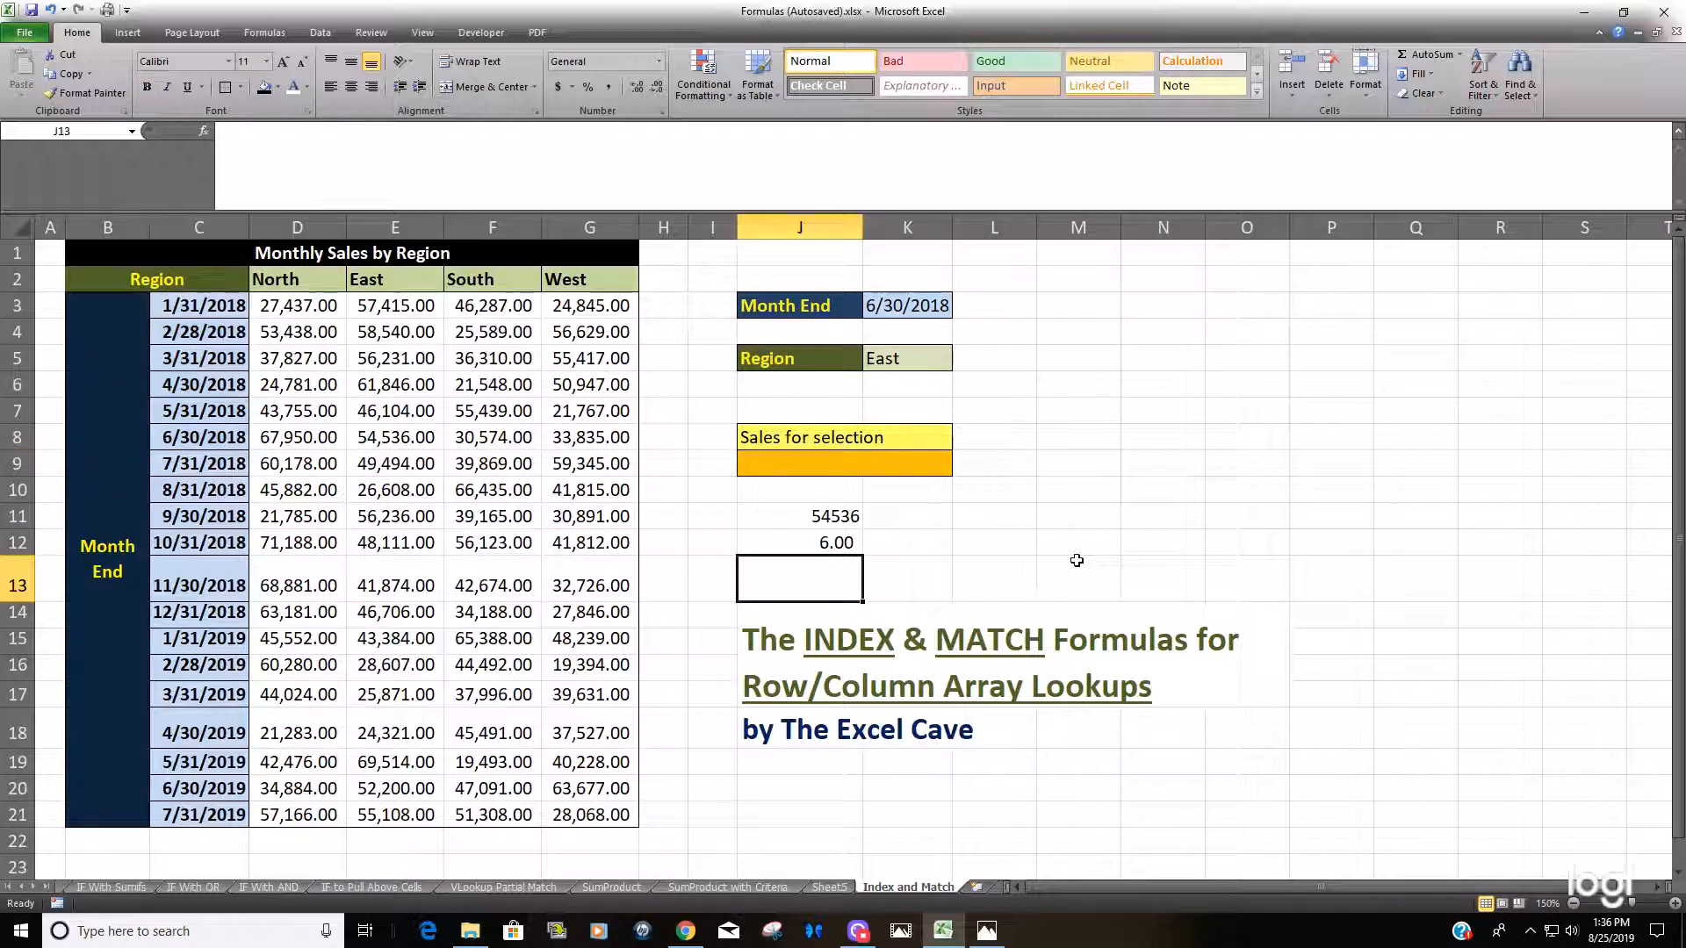
type("=Match")
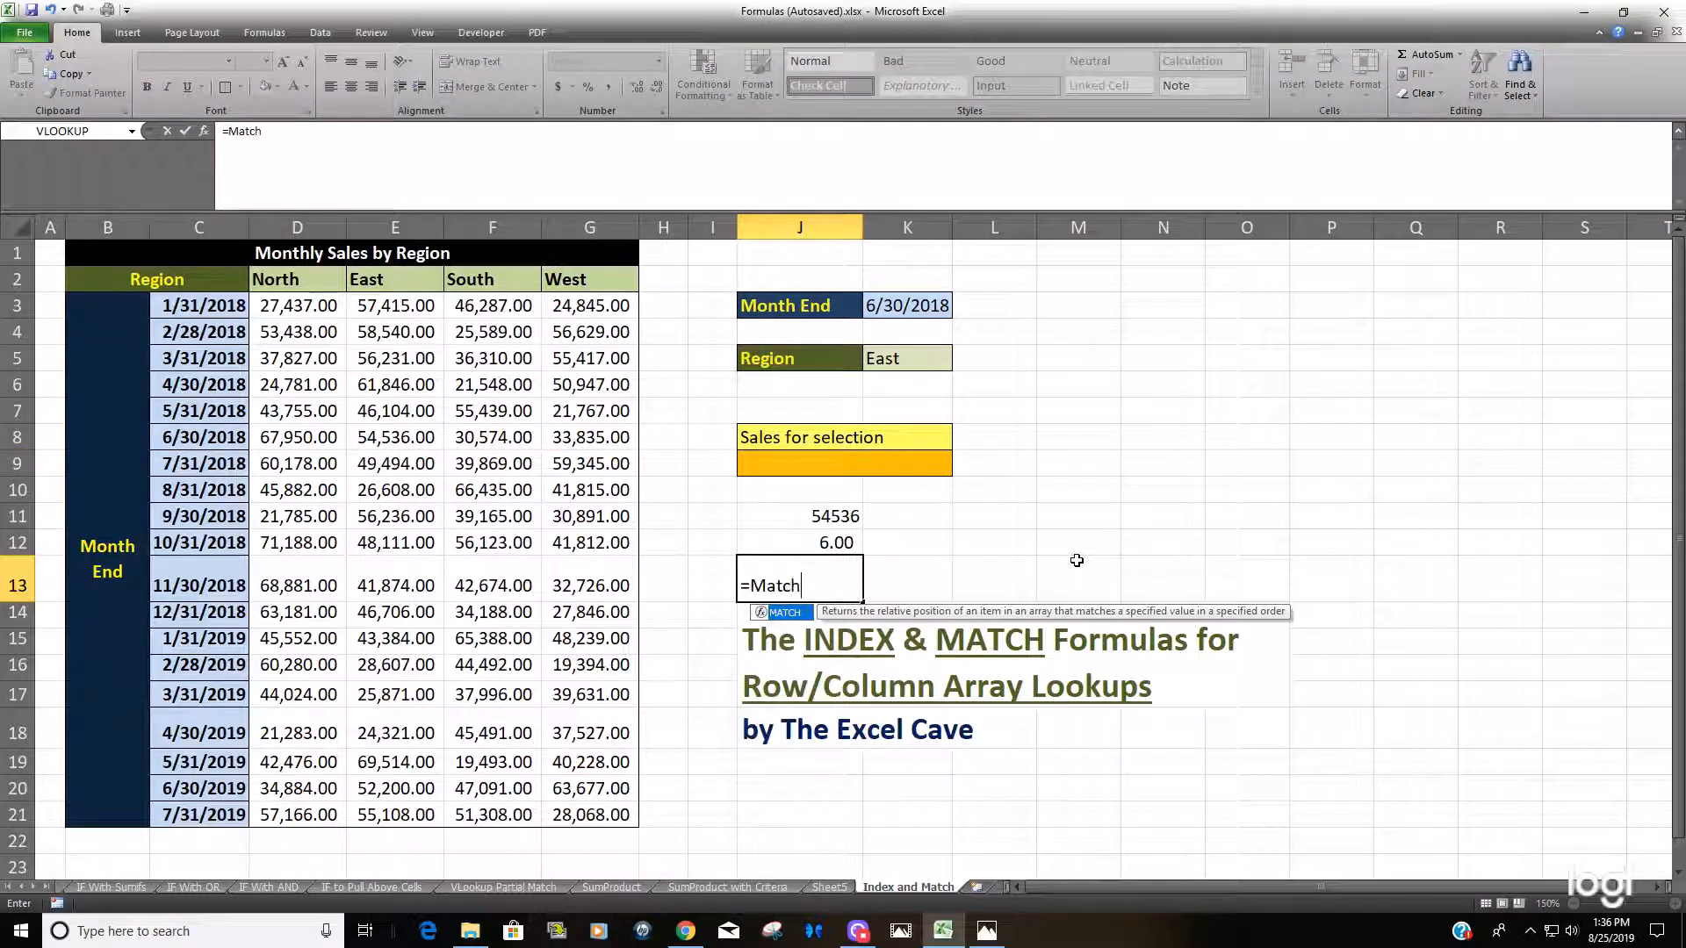
key("Tab")
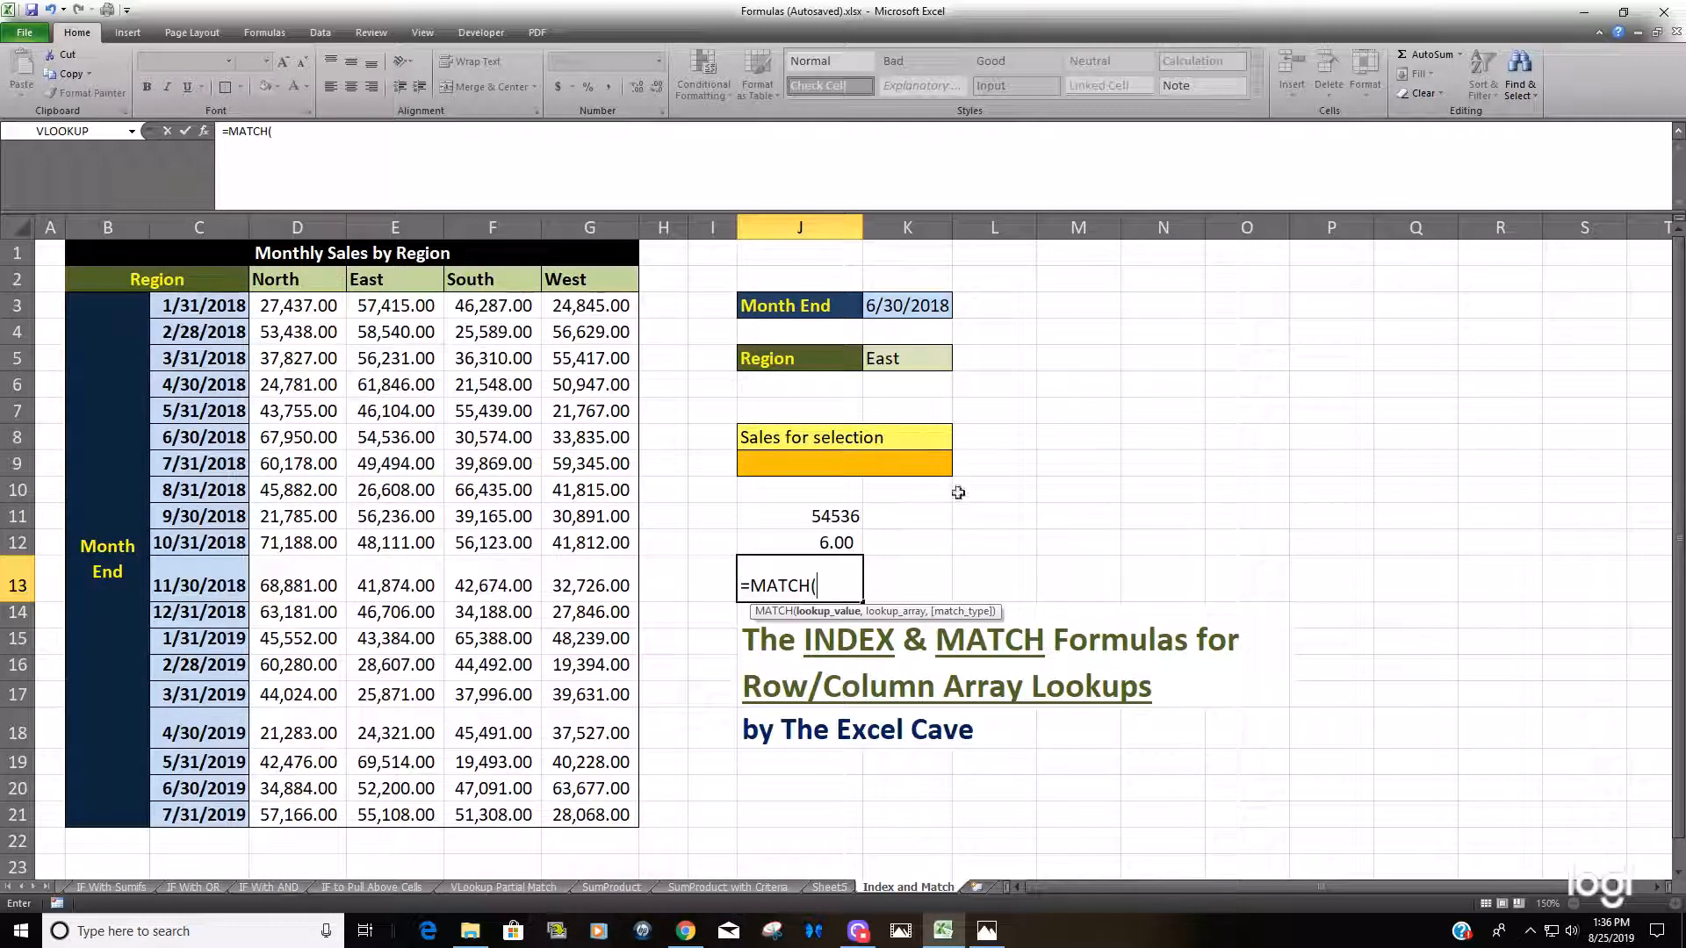
left_click(341, 280)
left_click_drag(341, 280, 580, 281)
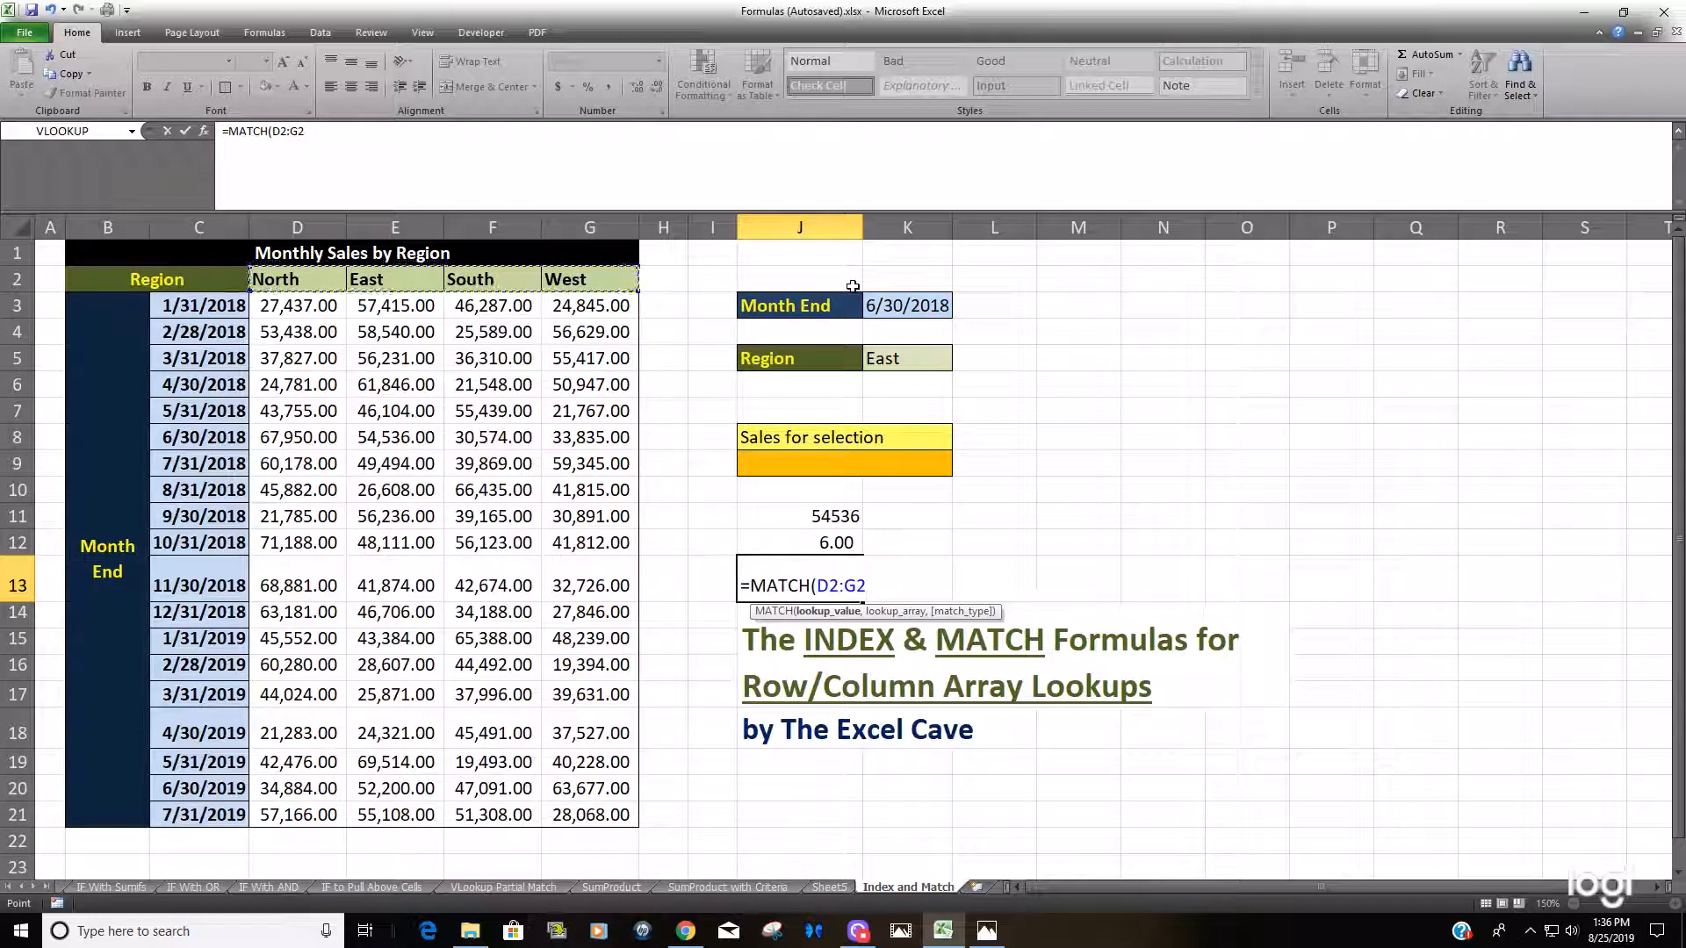
key("BackSpace")
key("BackSpace")
key("BackSpace")
key("BackSpace")
key("BackSpace")
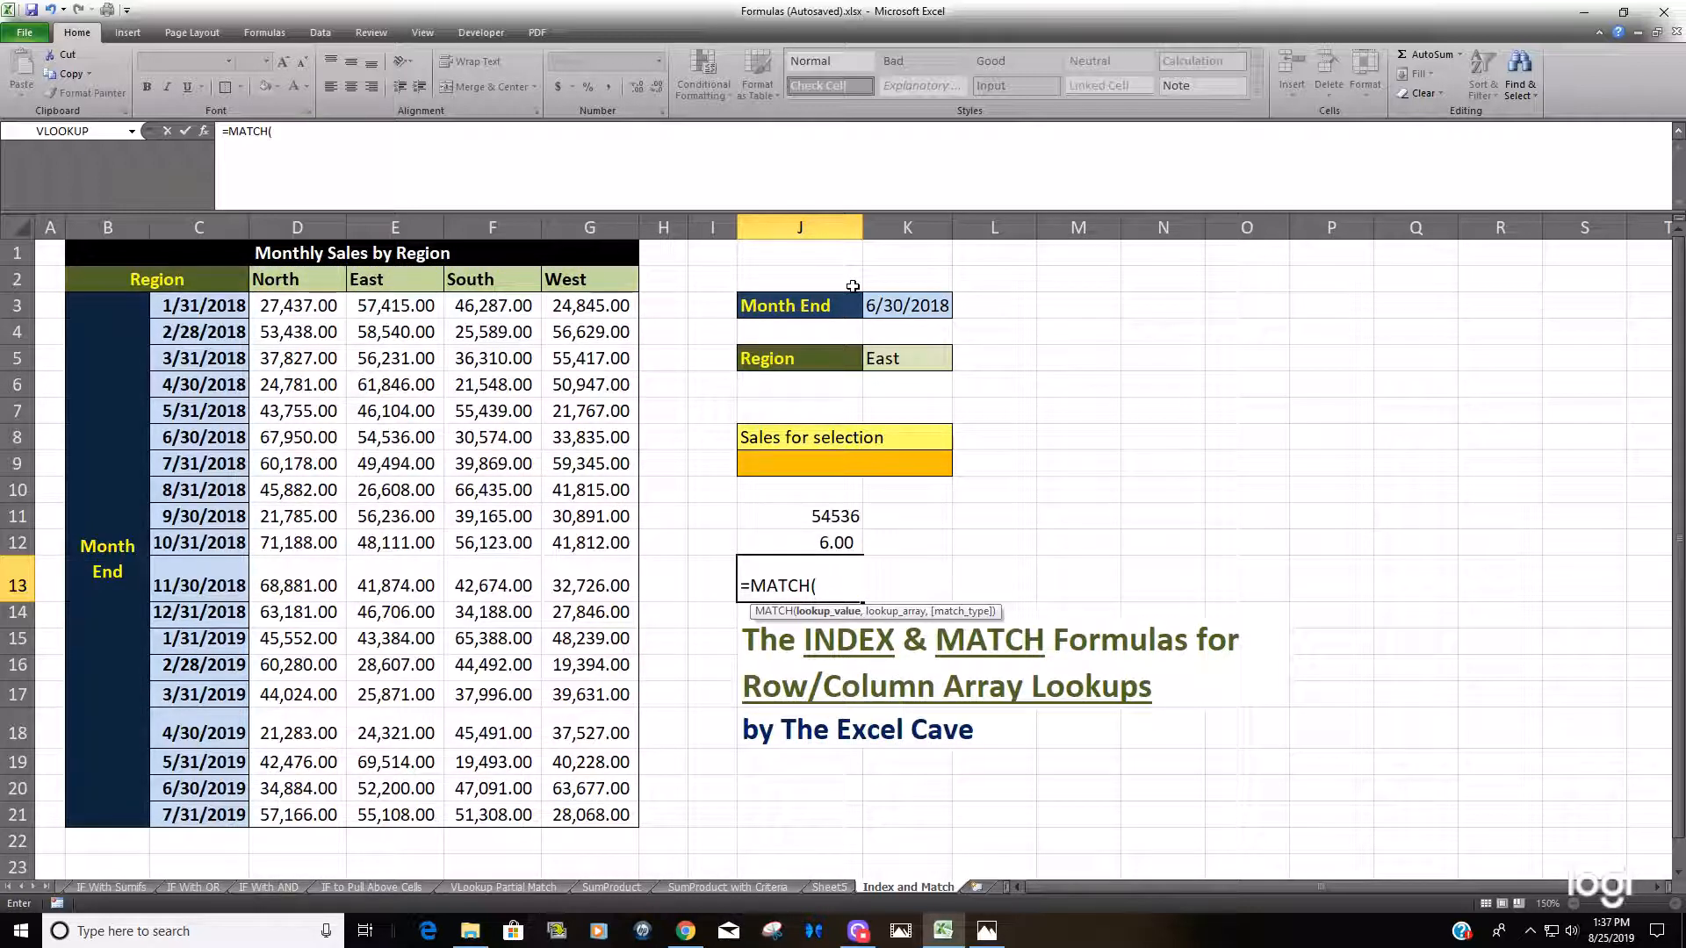
Complete the J13 formula as =MATCH(K5,D2:G2,0) to find the selected region among the region headers
left_click(900, 358)
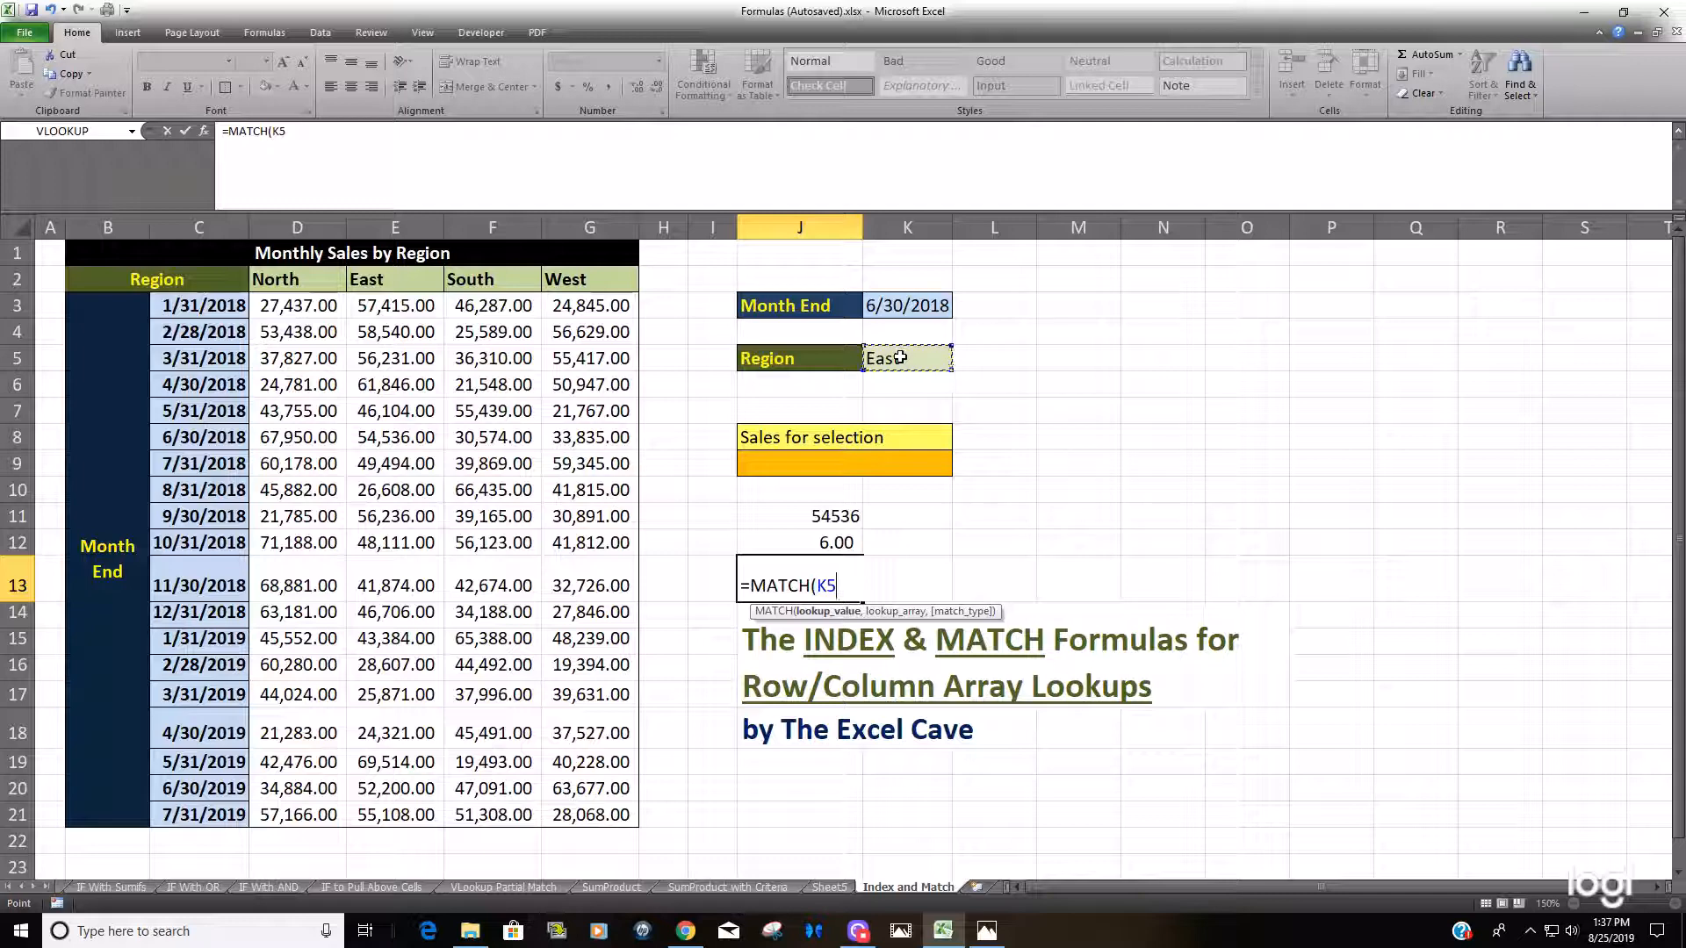
type(",")
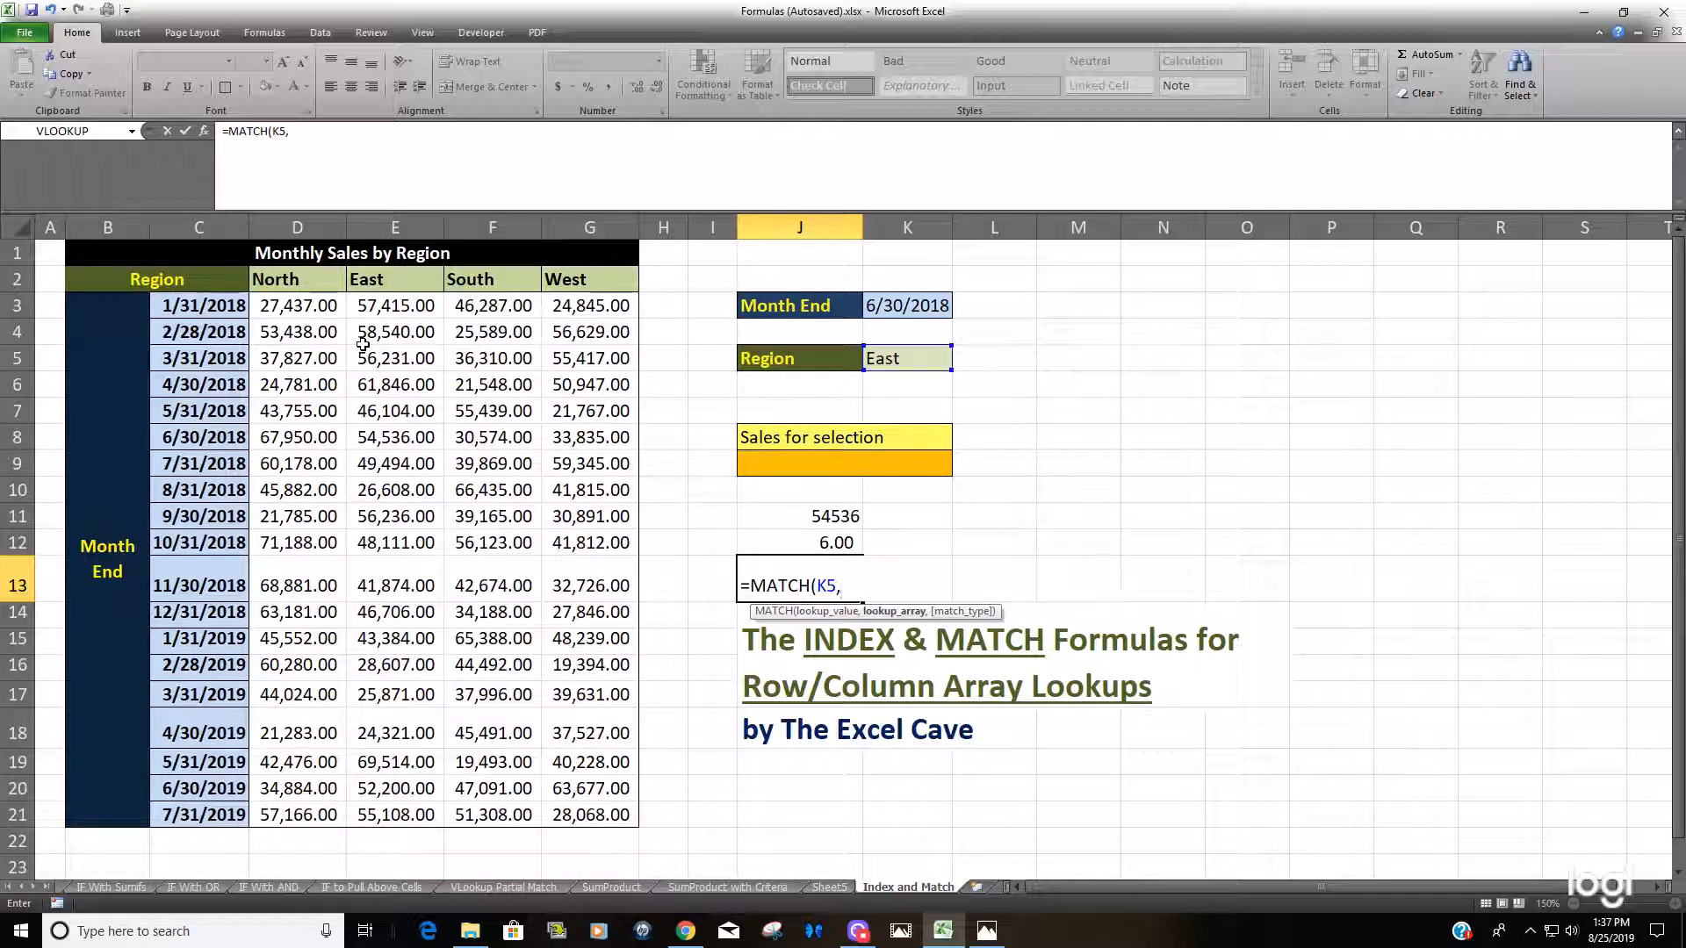
left_click_drag(307, 282, 630, 288)
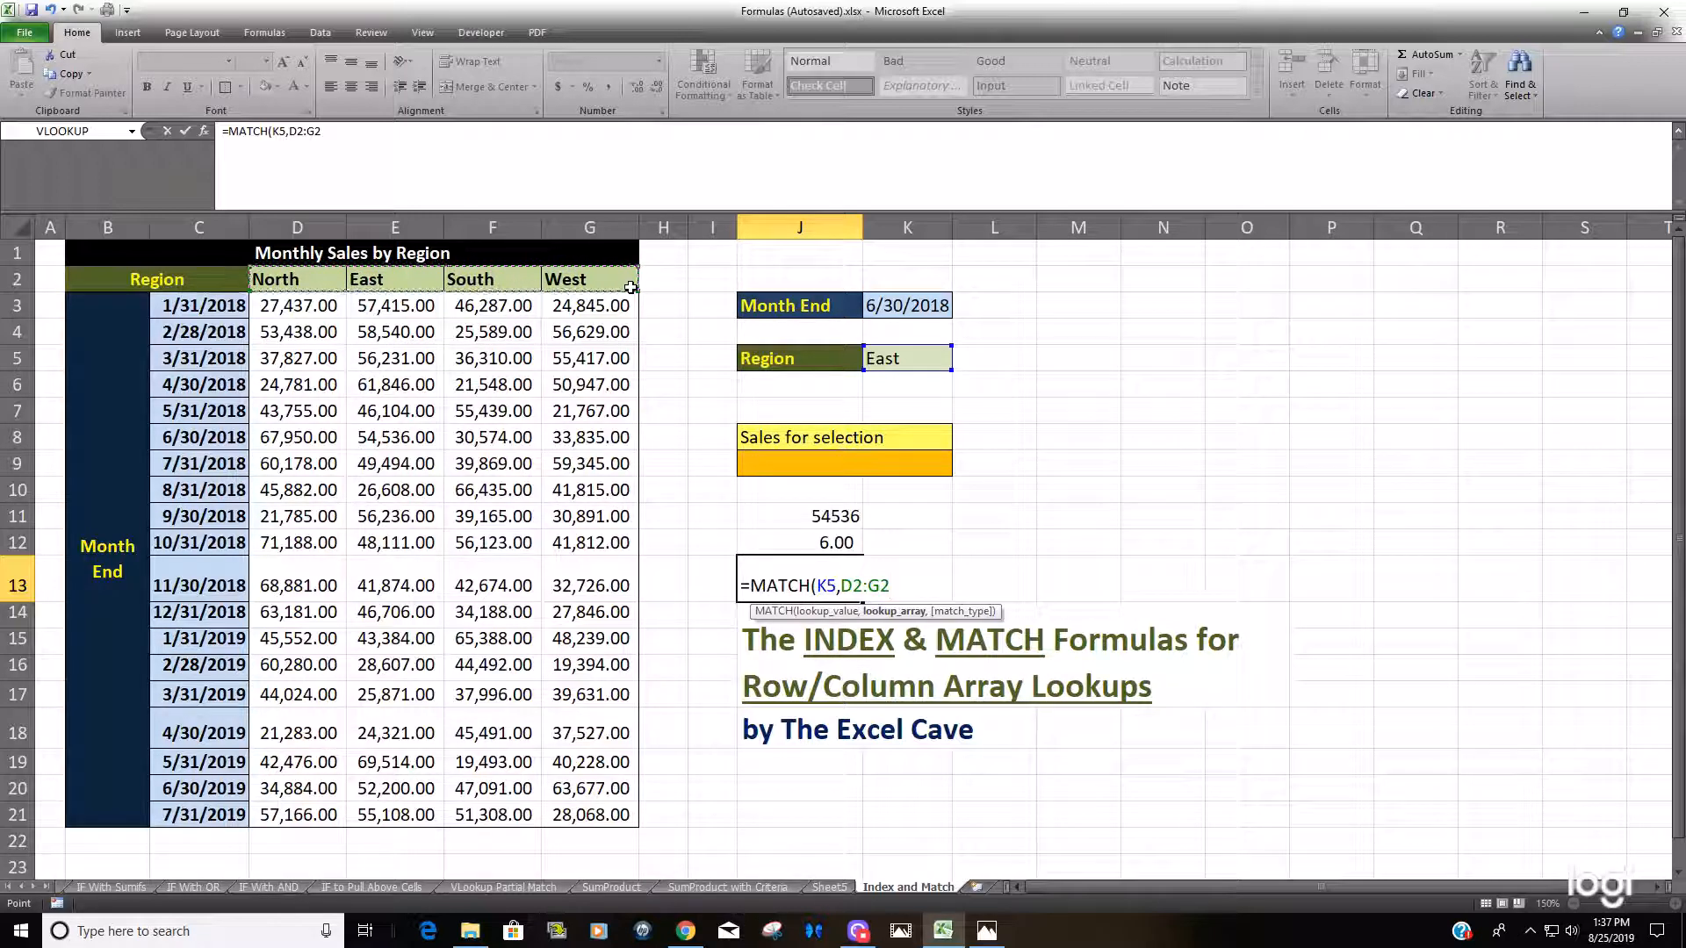
type(",0")
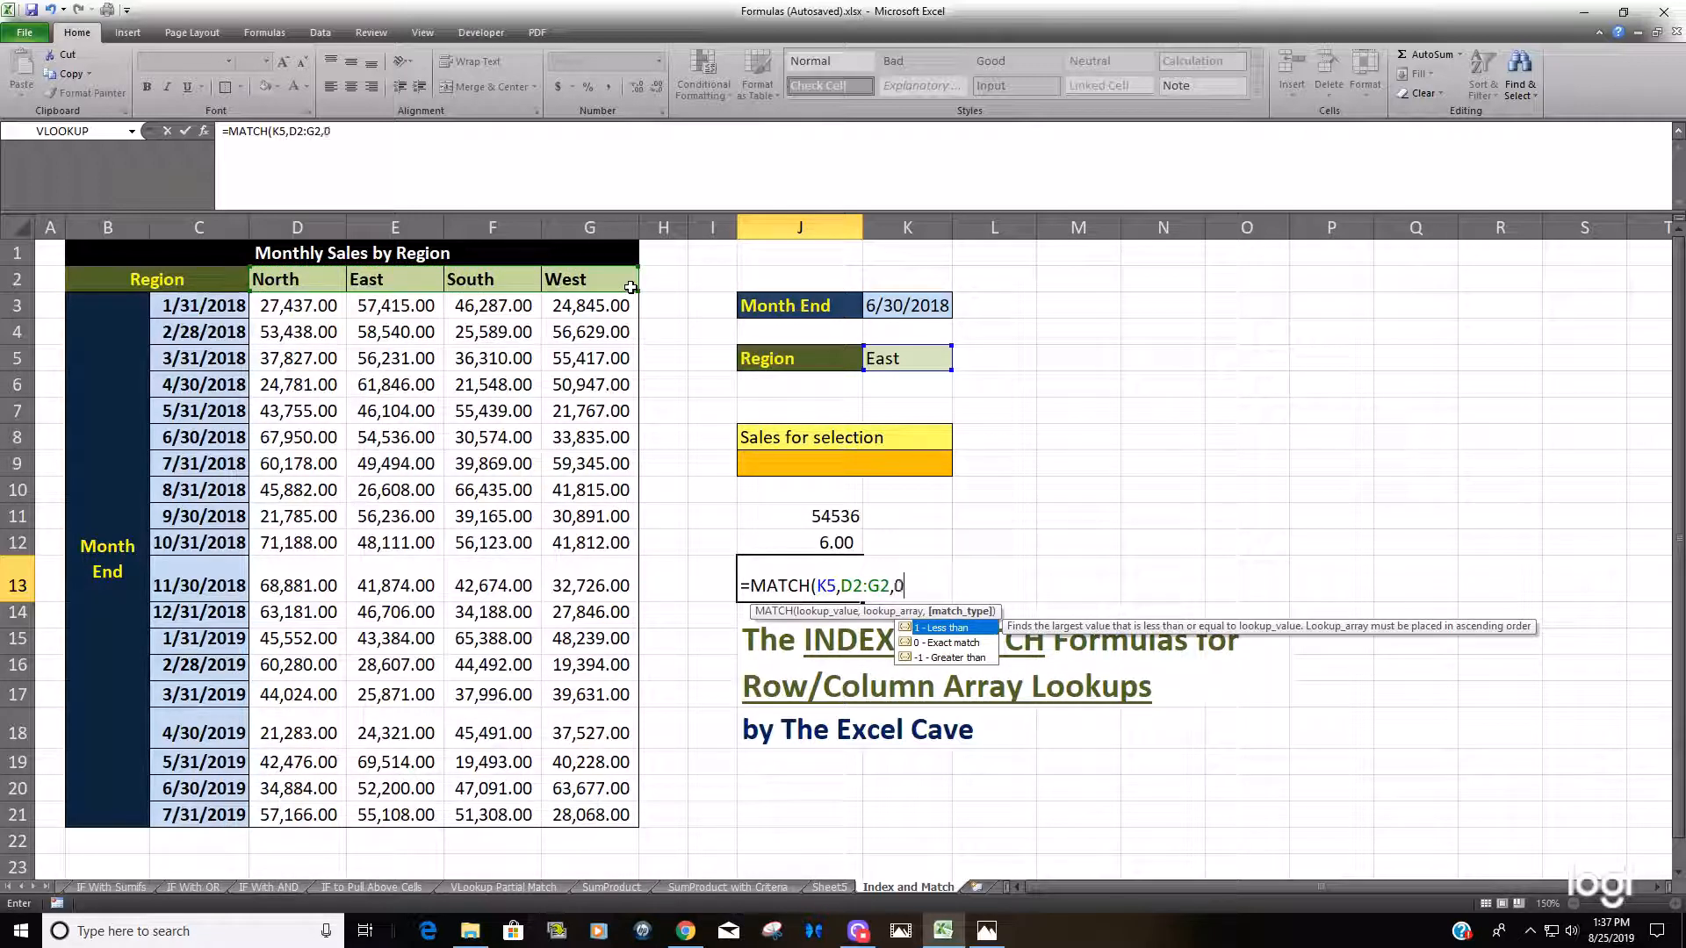
type(")")
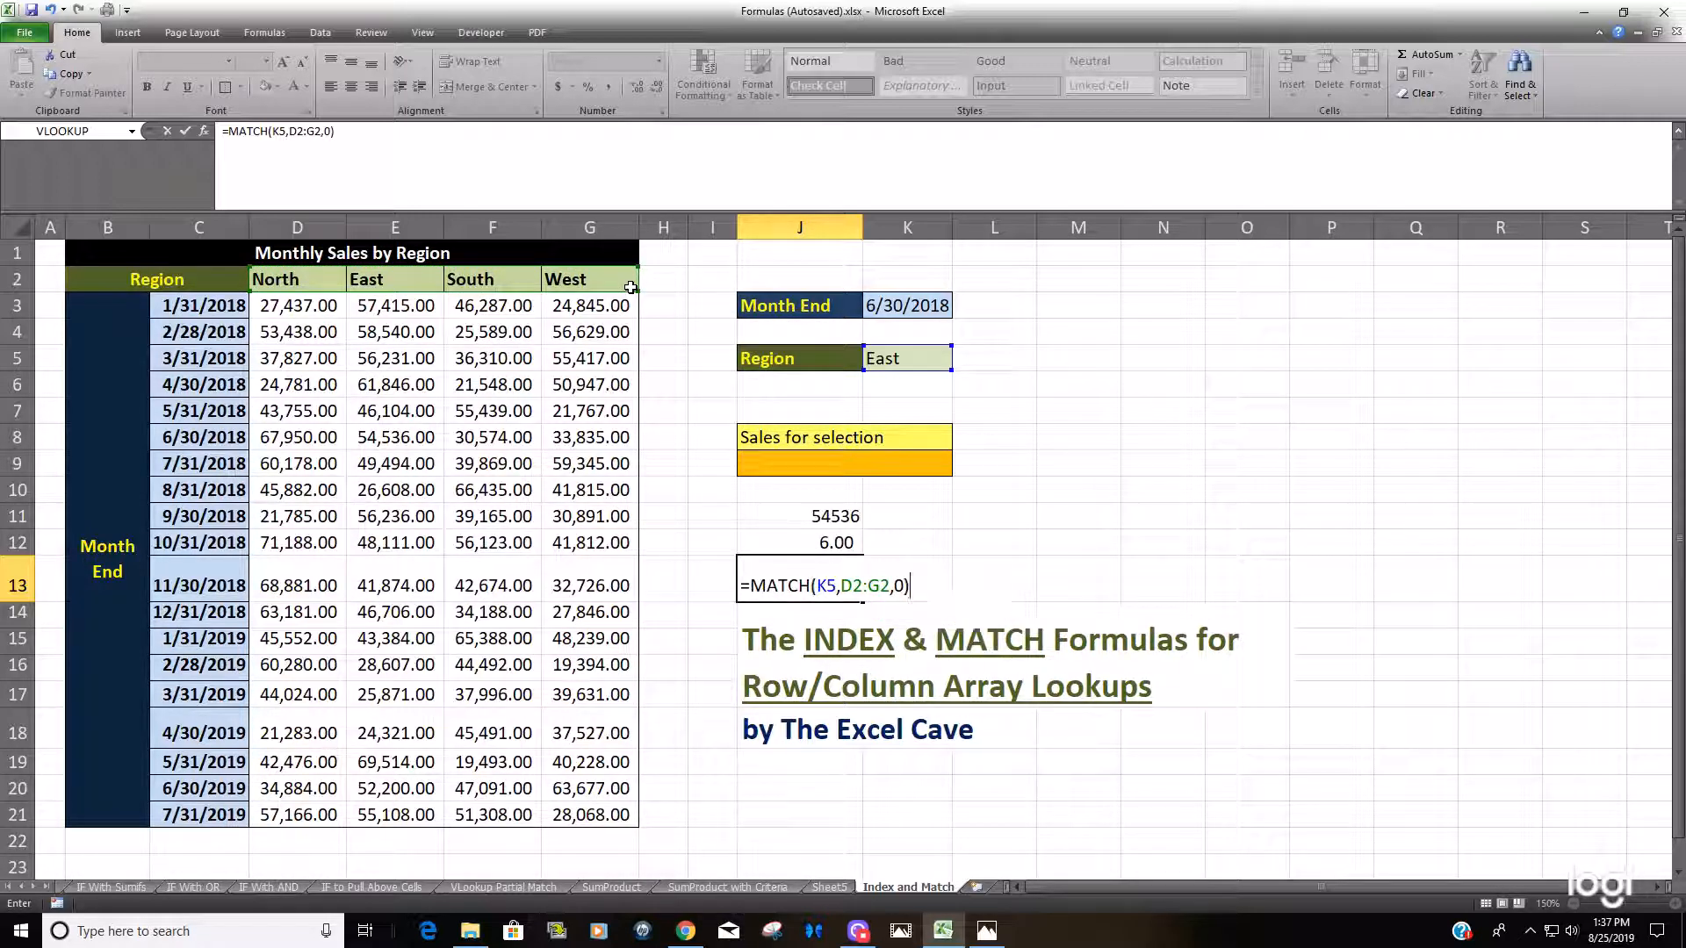
key("Return")
key("Up")
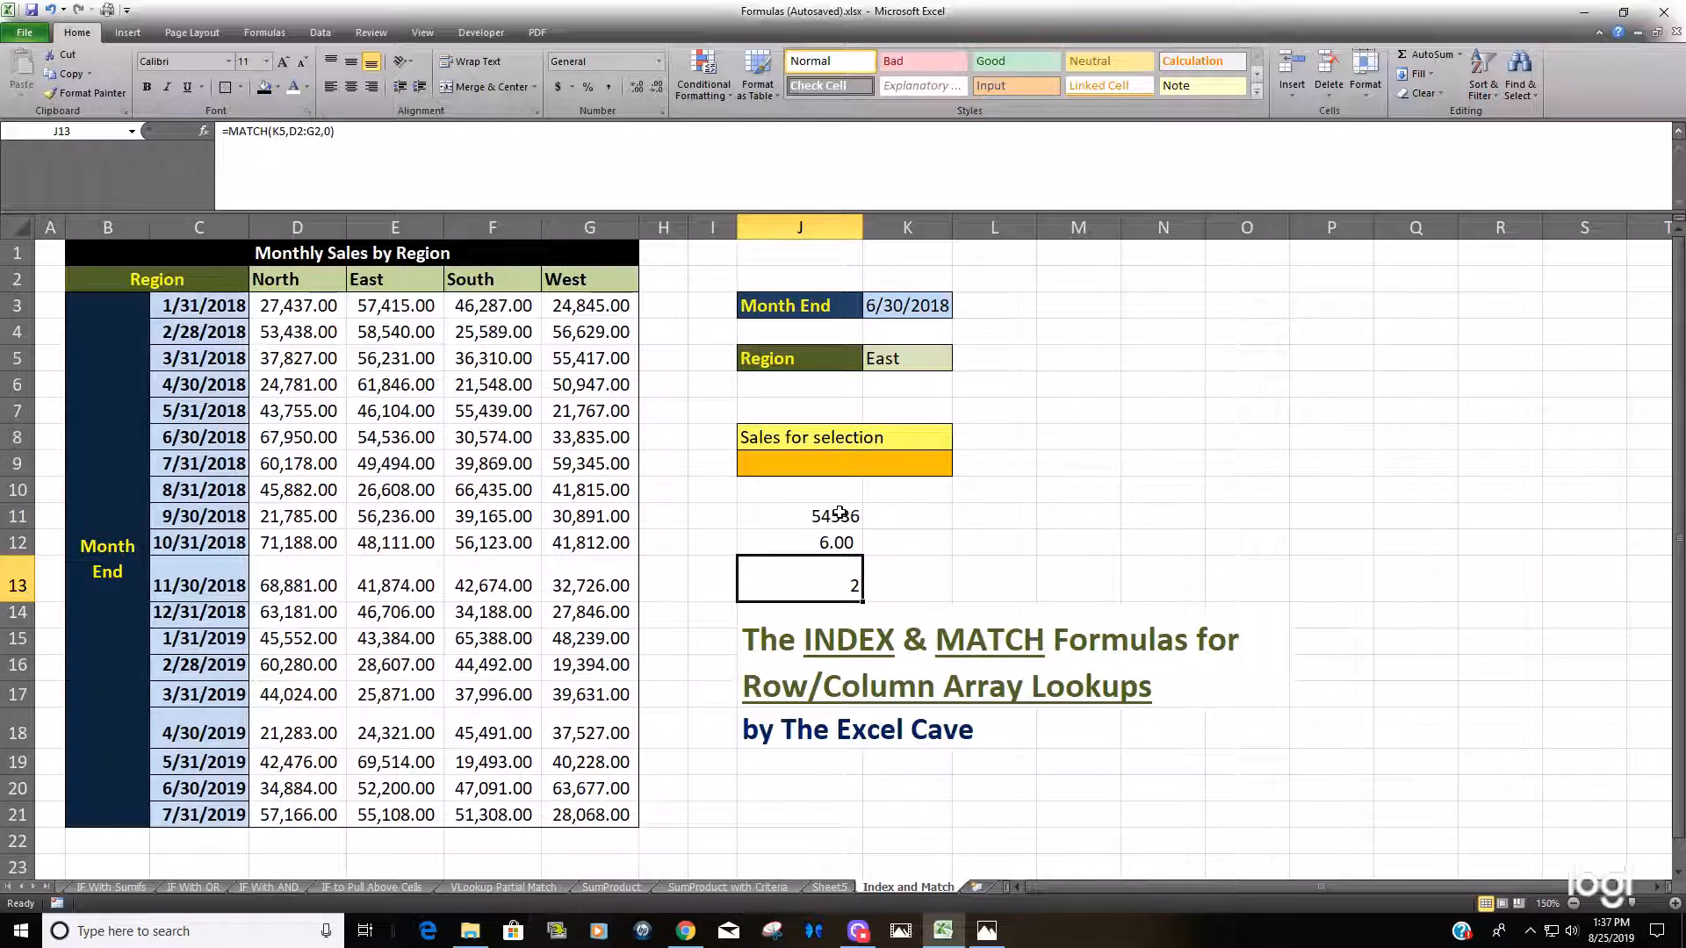
Review the MATCH formulas in J12 and J13, and clear the trial formulas from J11:J13
left_click(847, 542)
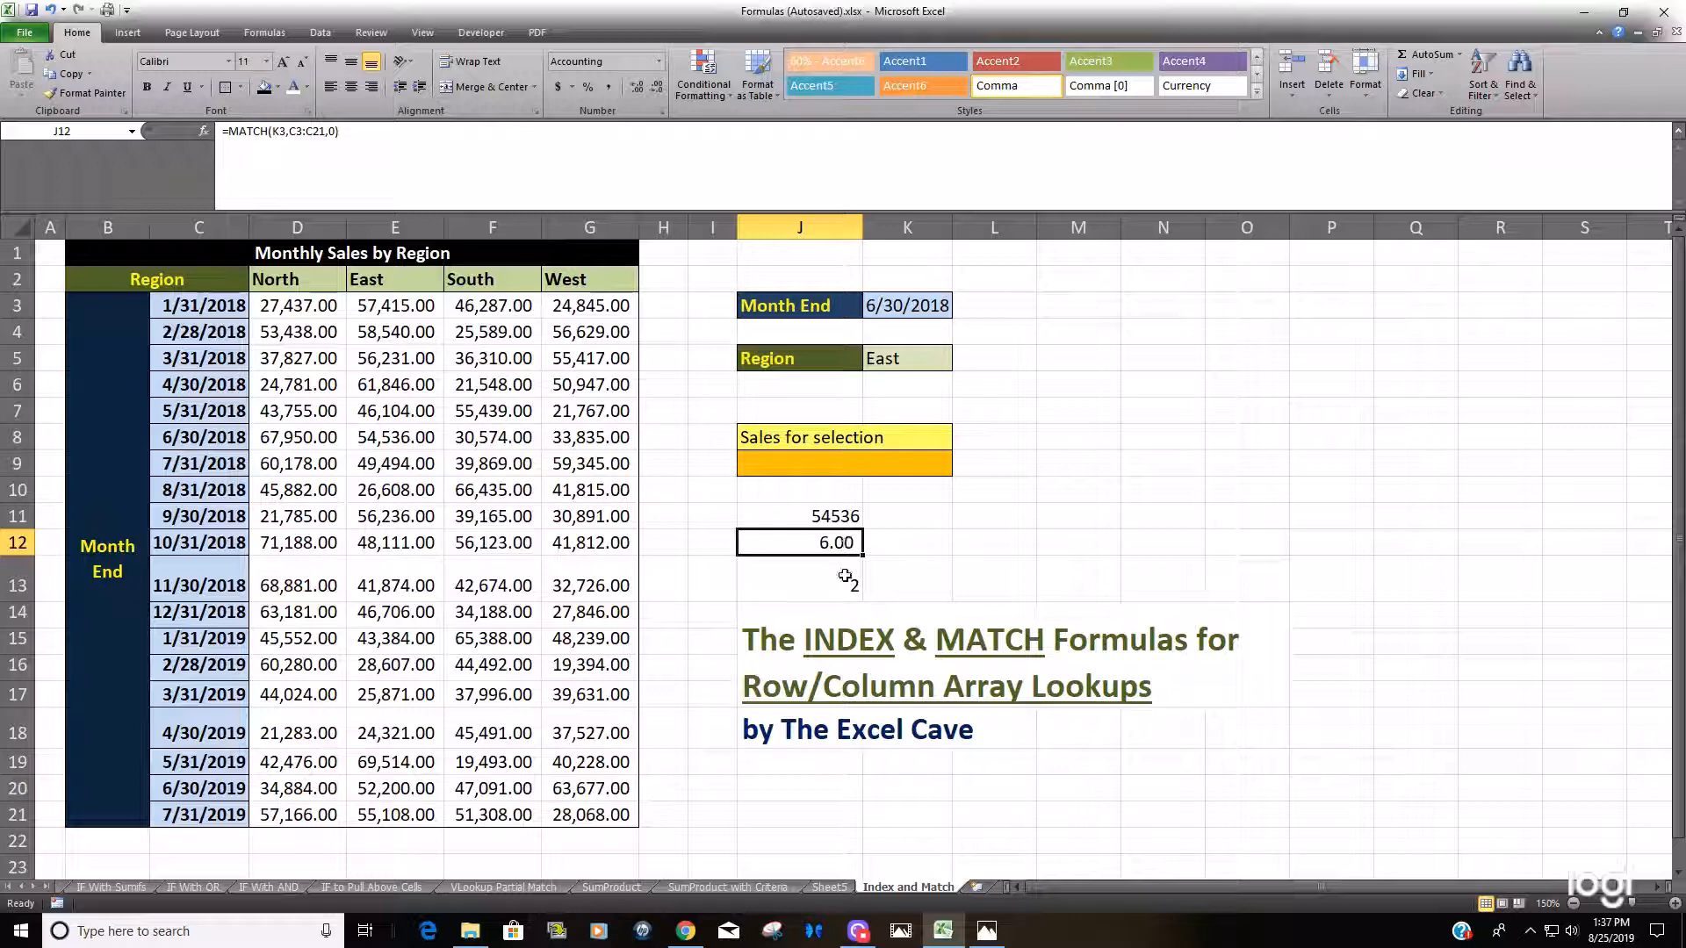
left_click(845, 577)
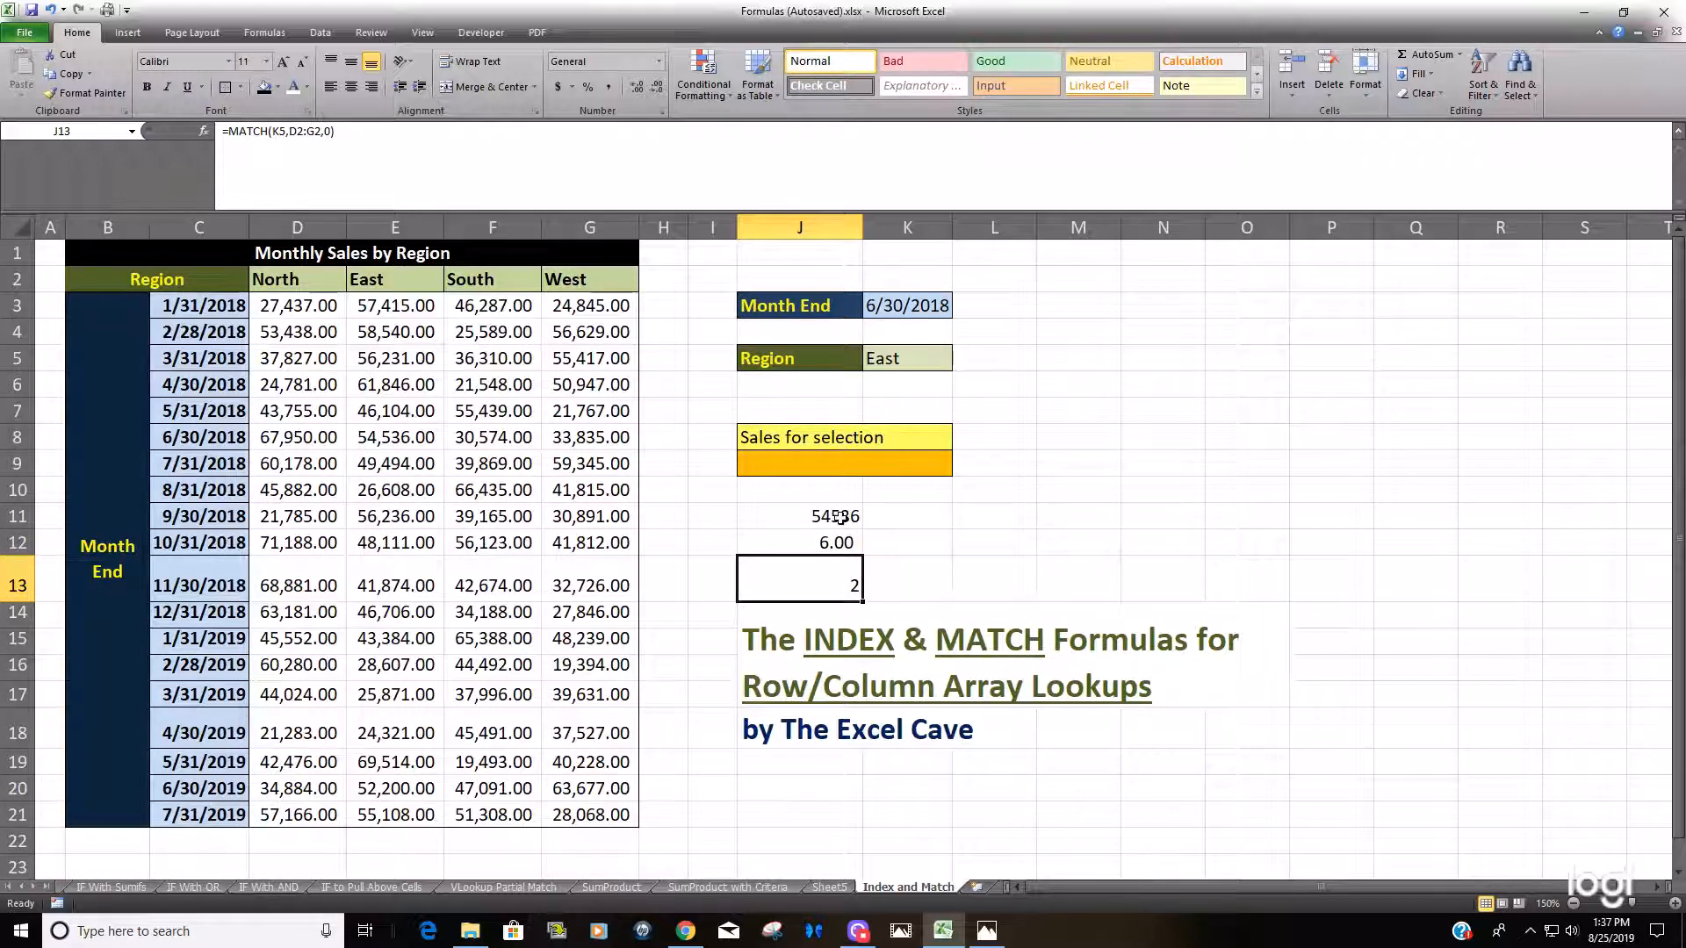
left_click_drag(841, 518, 843, 584)
key("Delete")
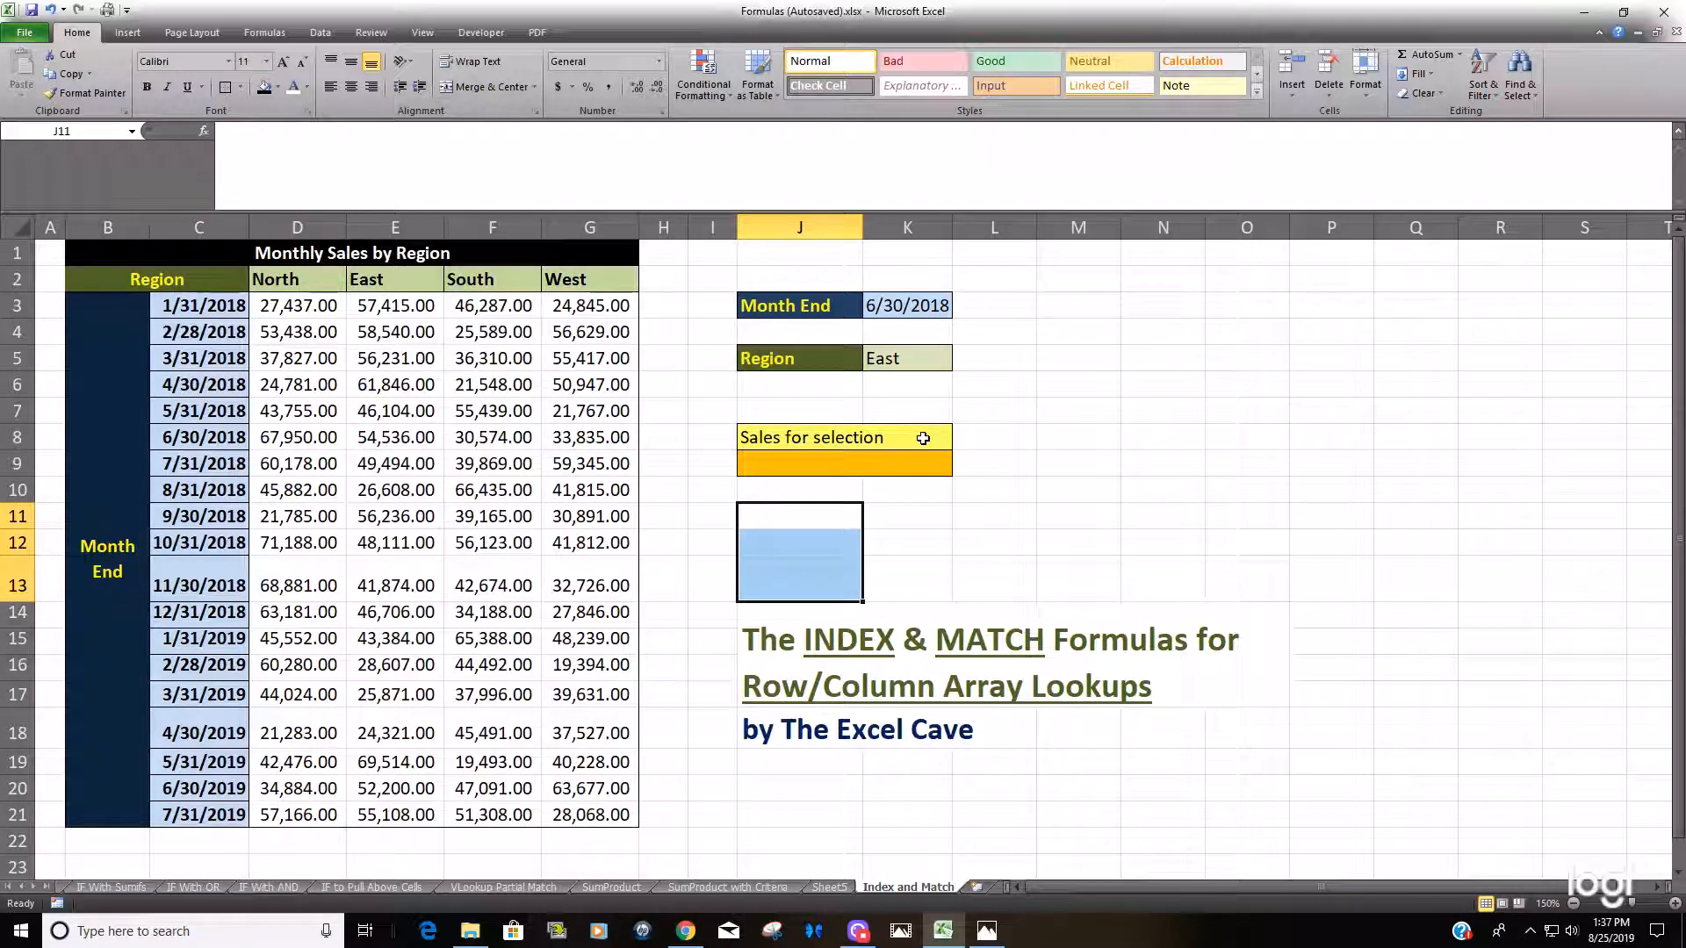
Begin an INDEX formula in the Sales for selection cell J9, using the sales figures D3:G21 as the array
left_click(880, 462)
type("=In")
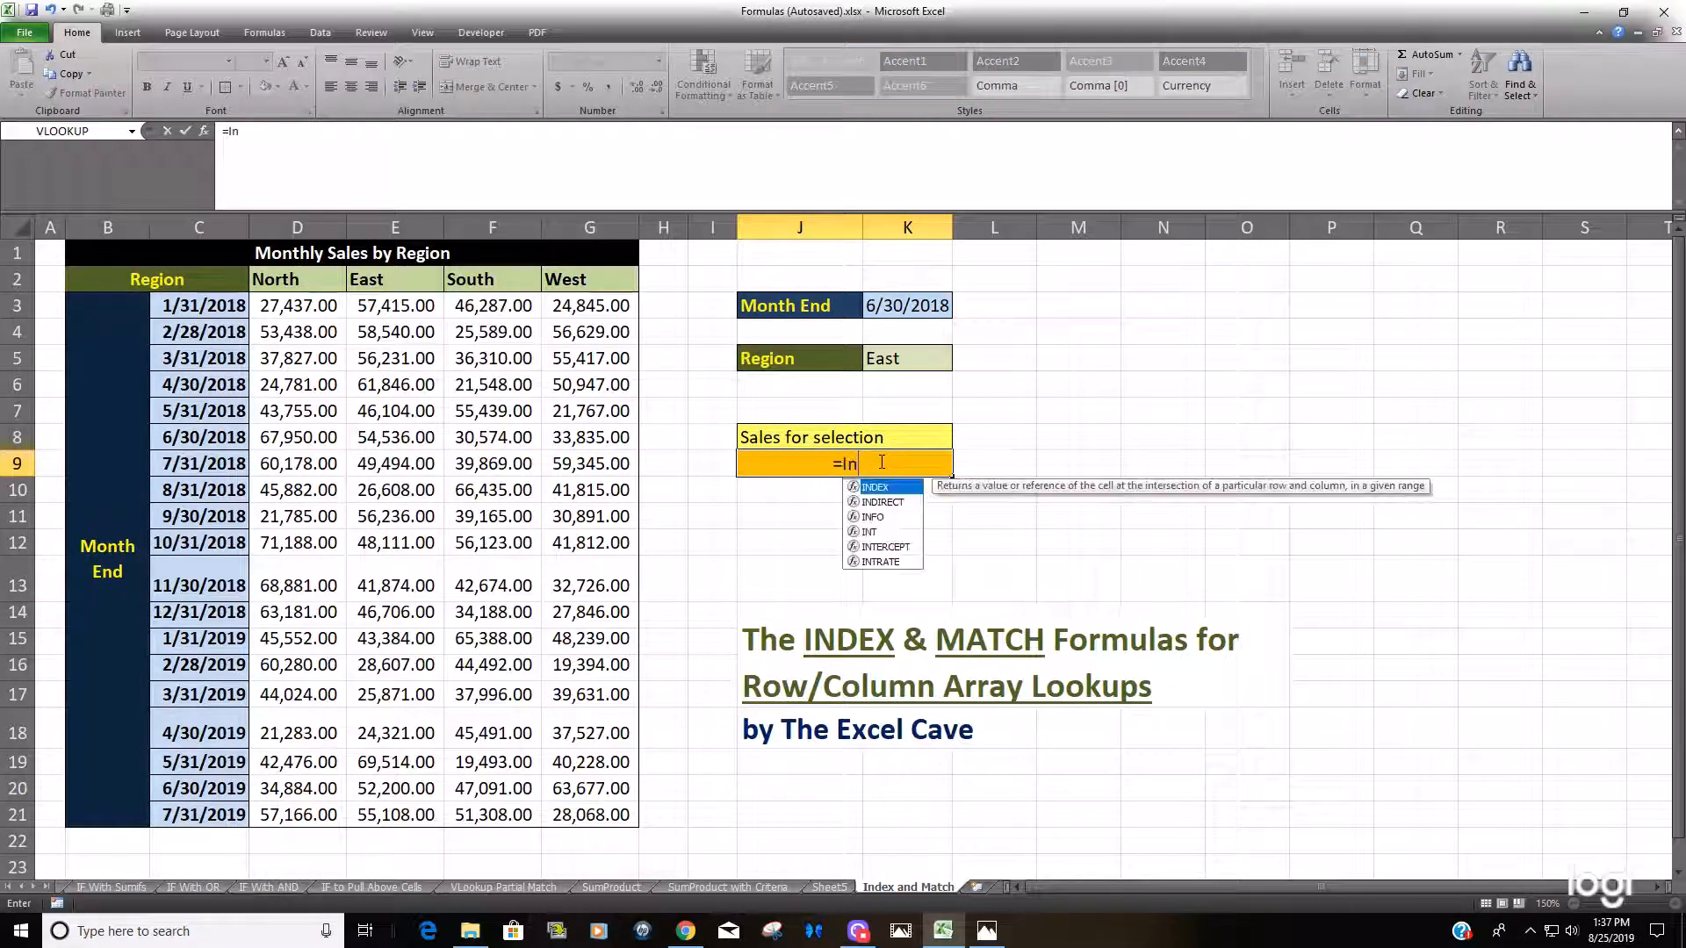
key("Tab")
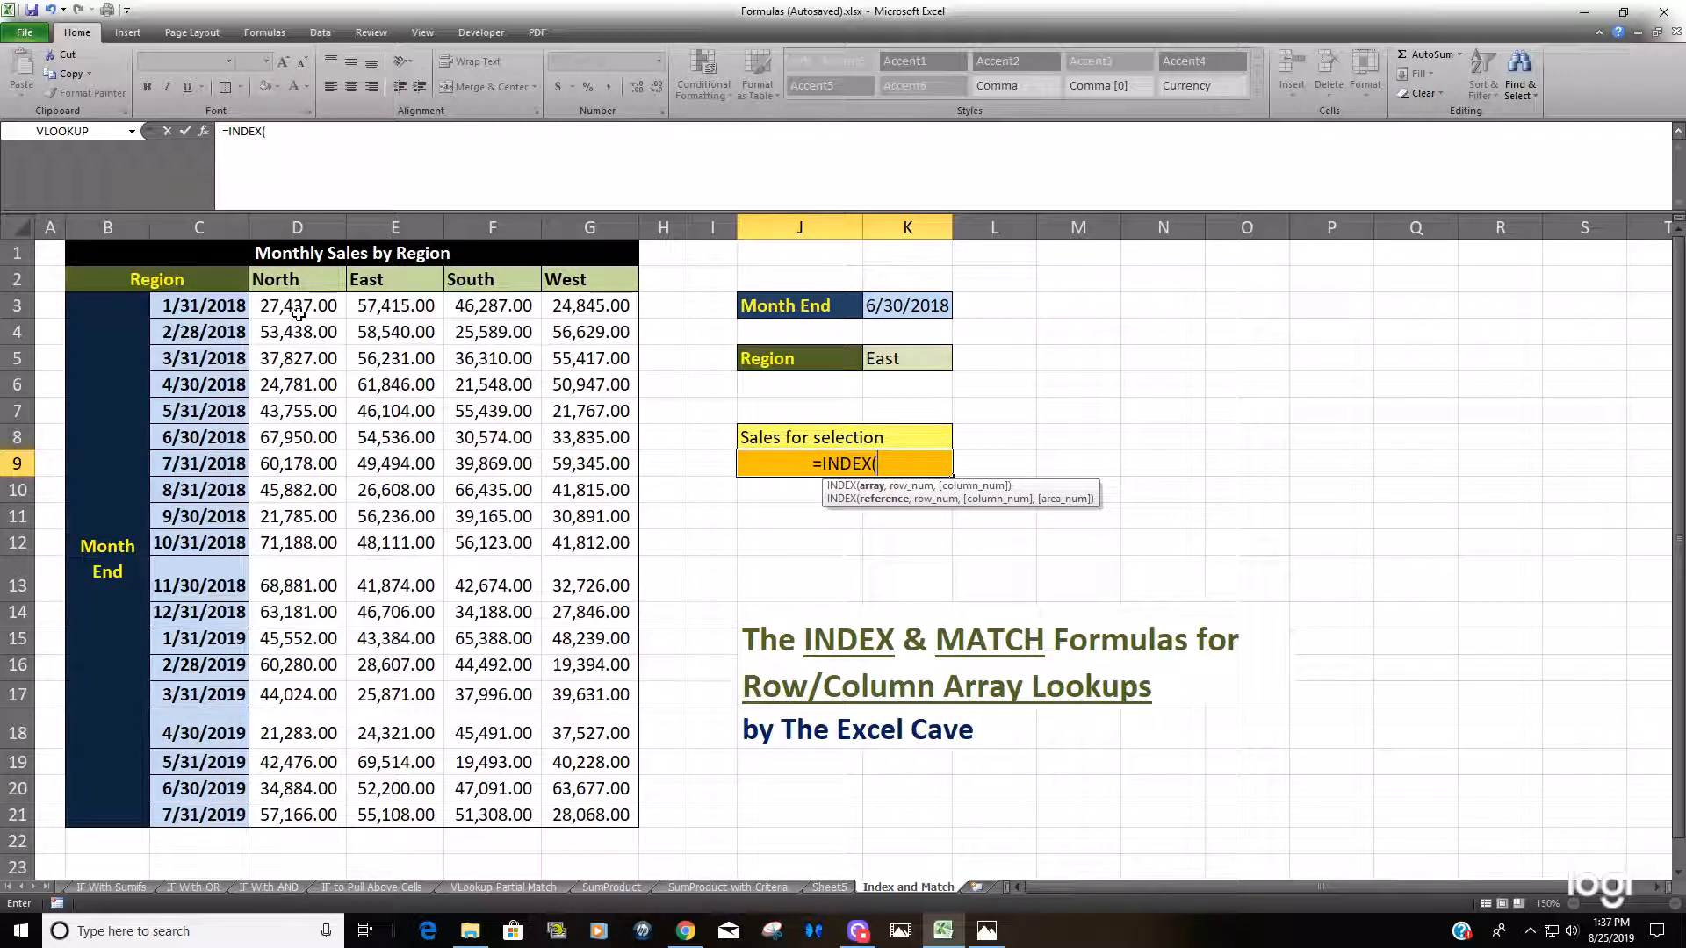
left_click_drag(281, 308, 575, 813)
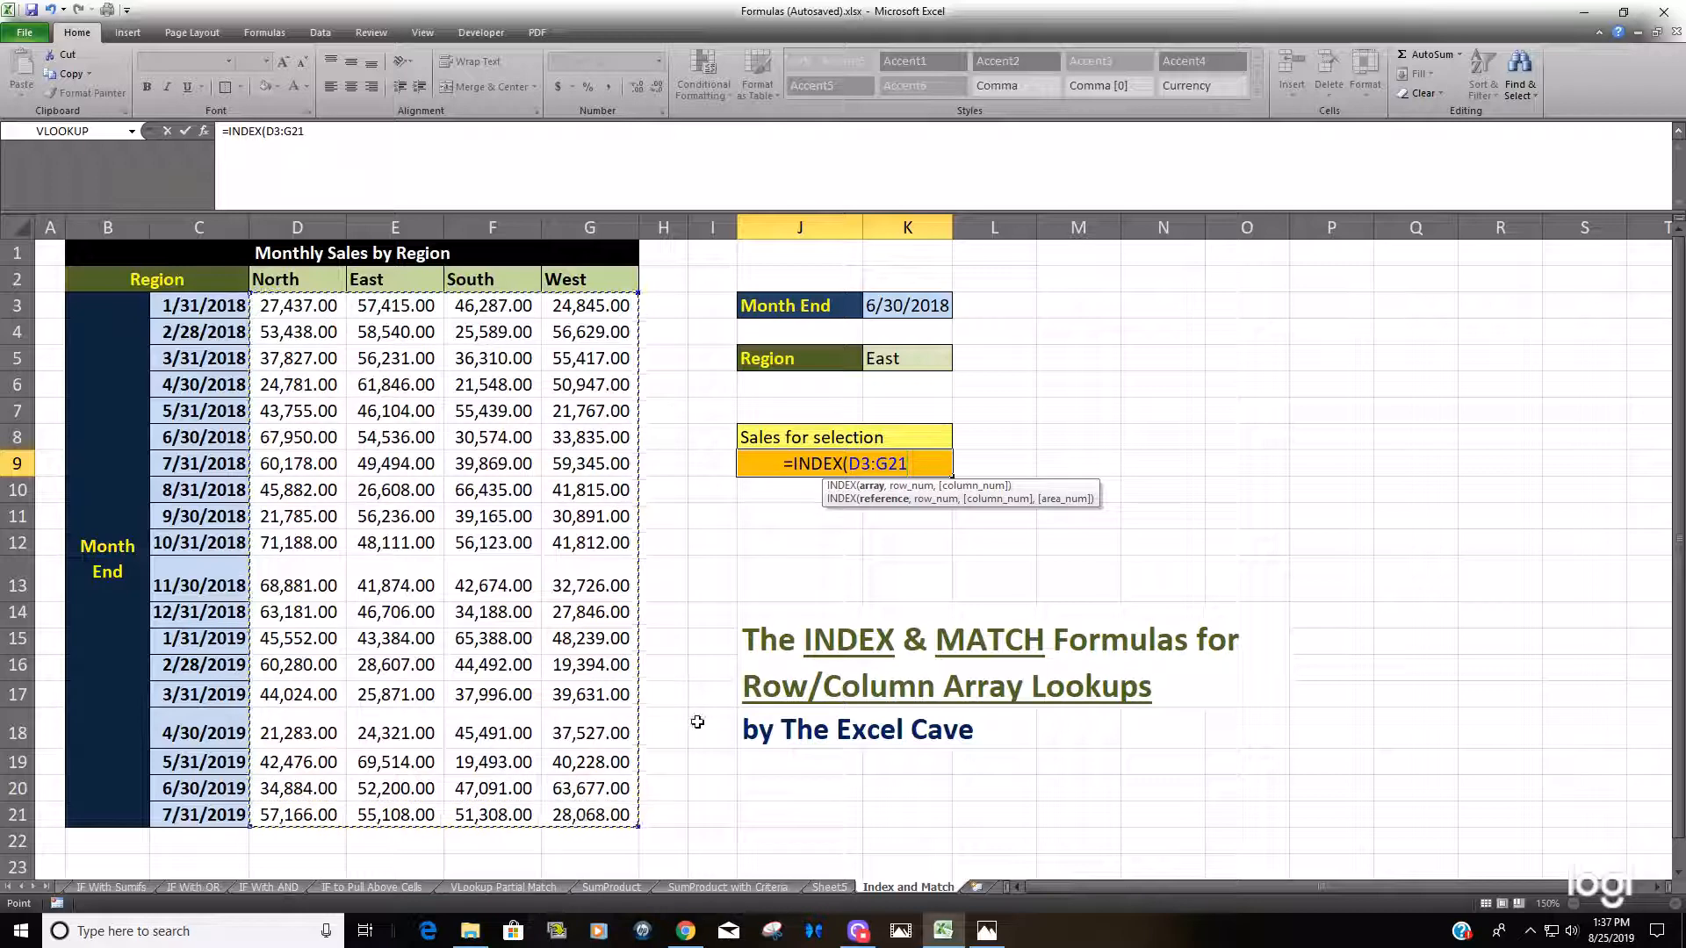
type(",")
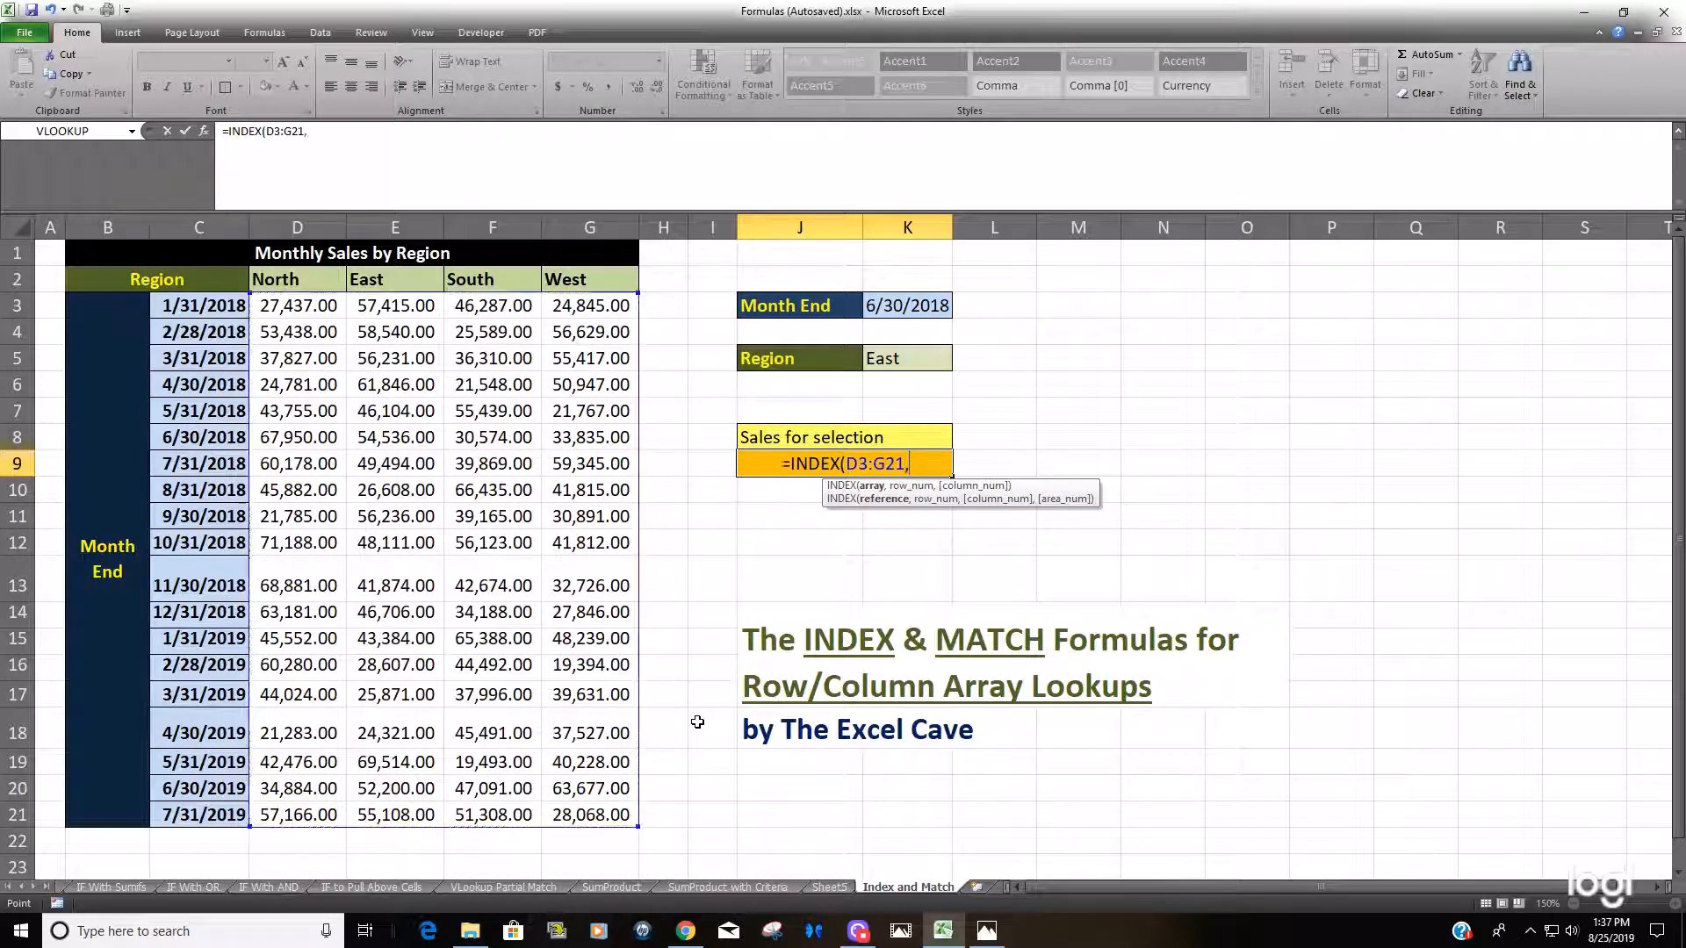
Add MATCH(K3,C3:C21,0) as the row number of the INDEX formula to locate the selected month end
type("Match")
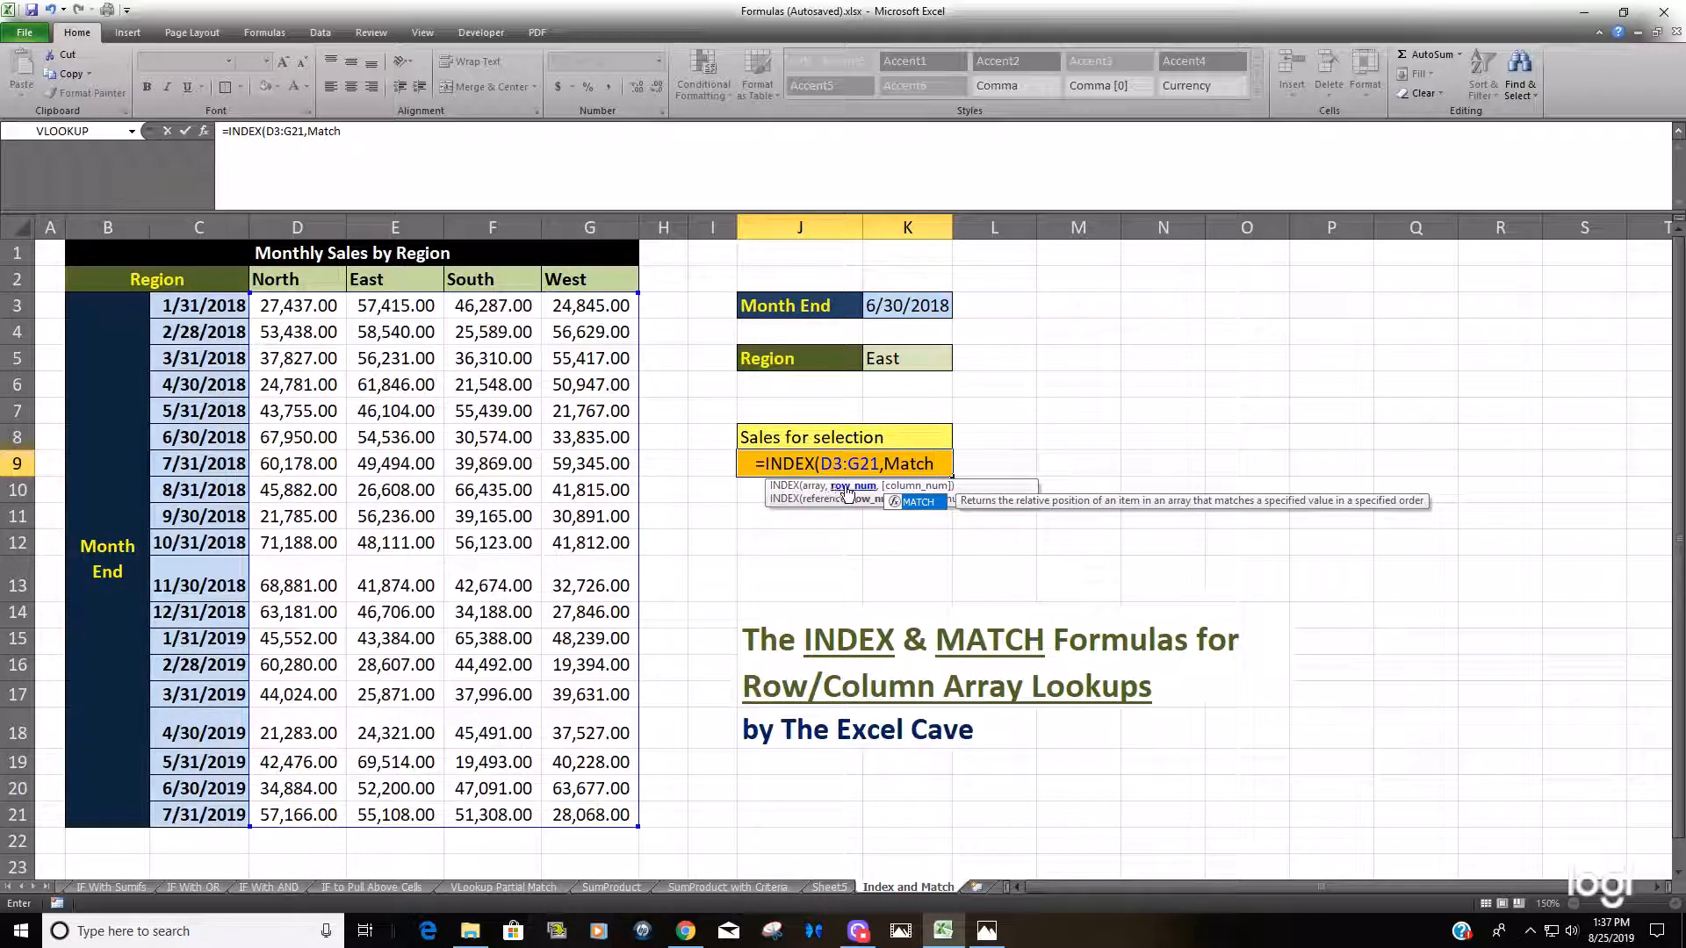
type("(")
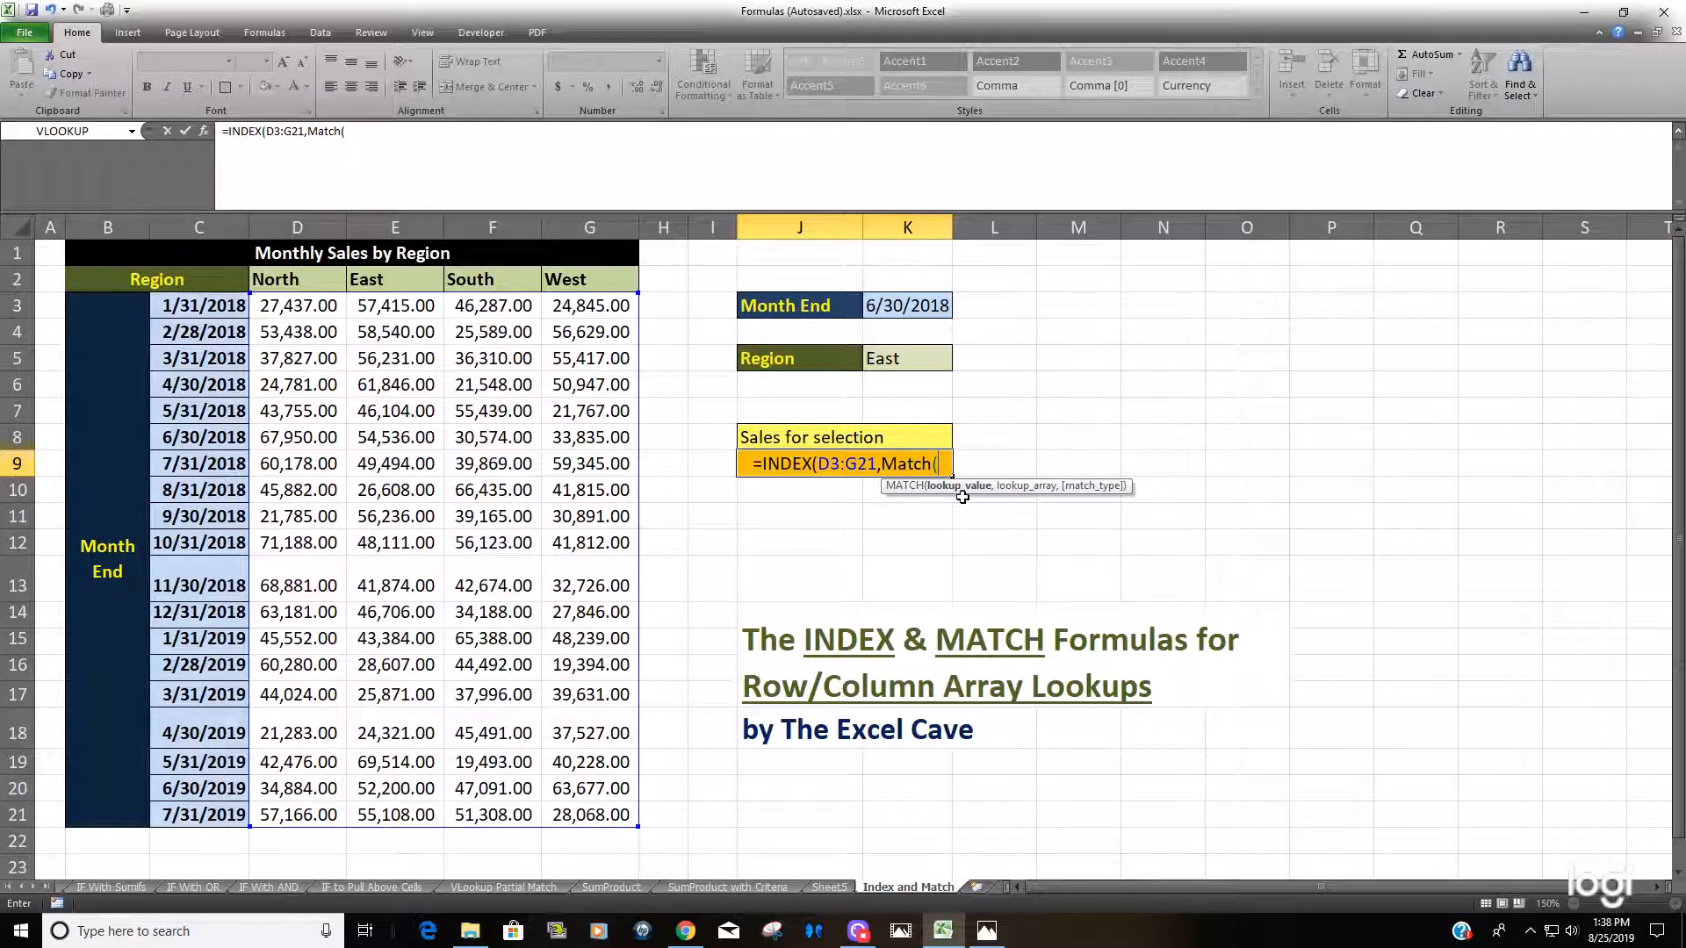
left_click(905, 310)
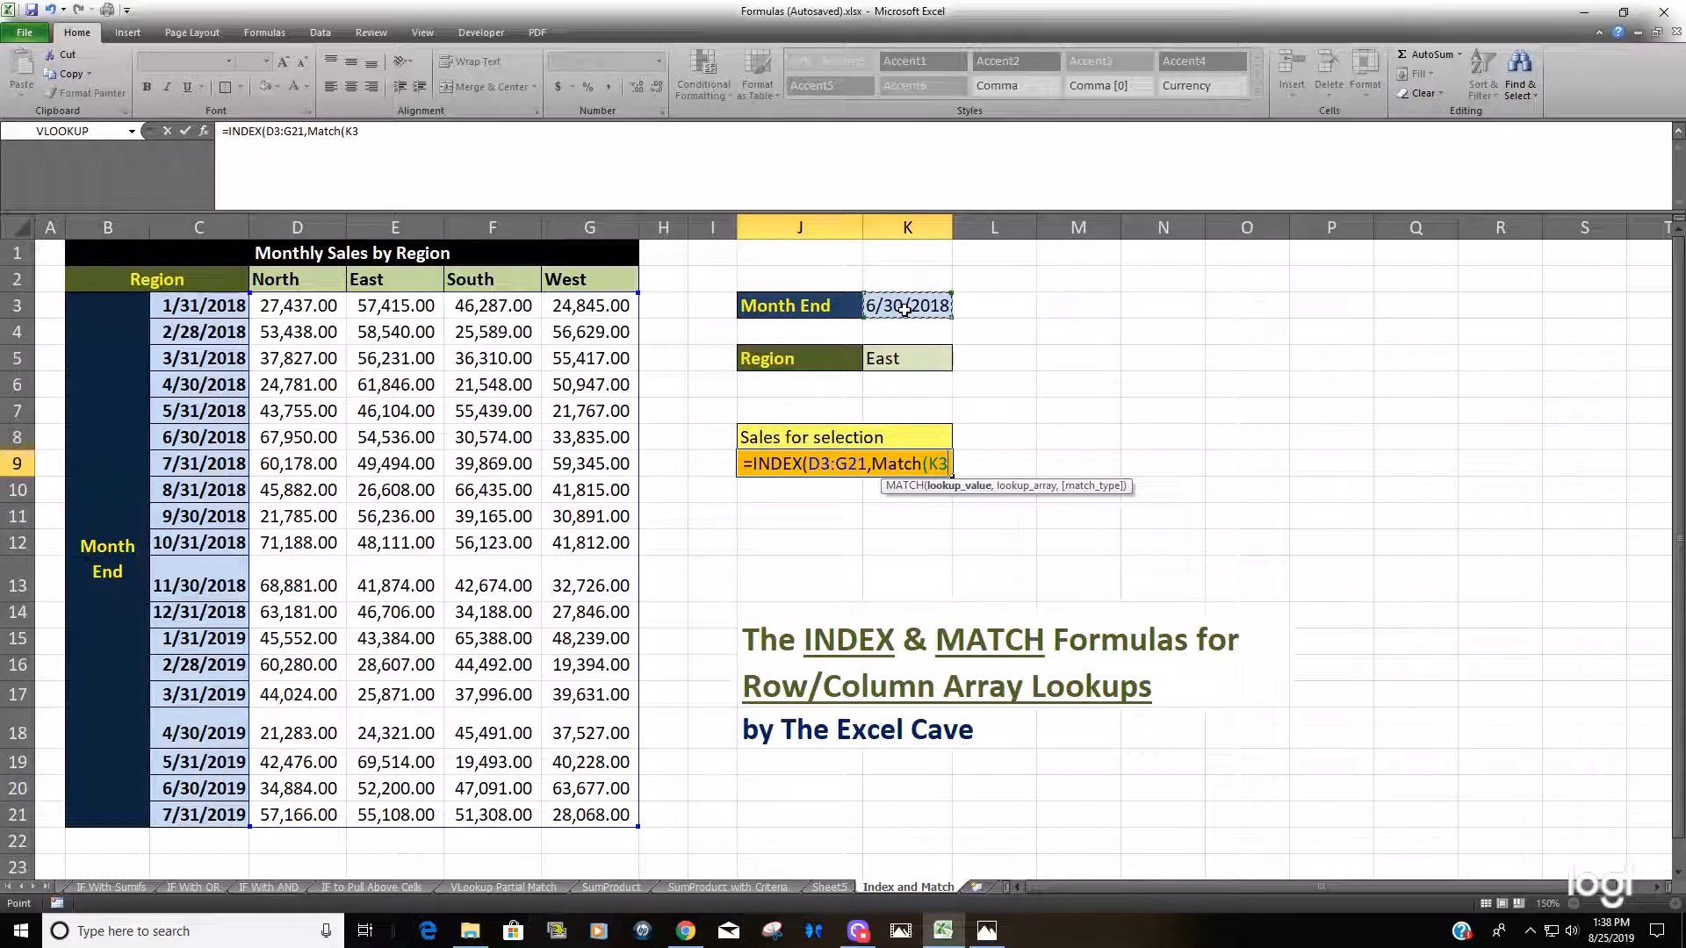
type(",")
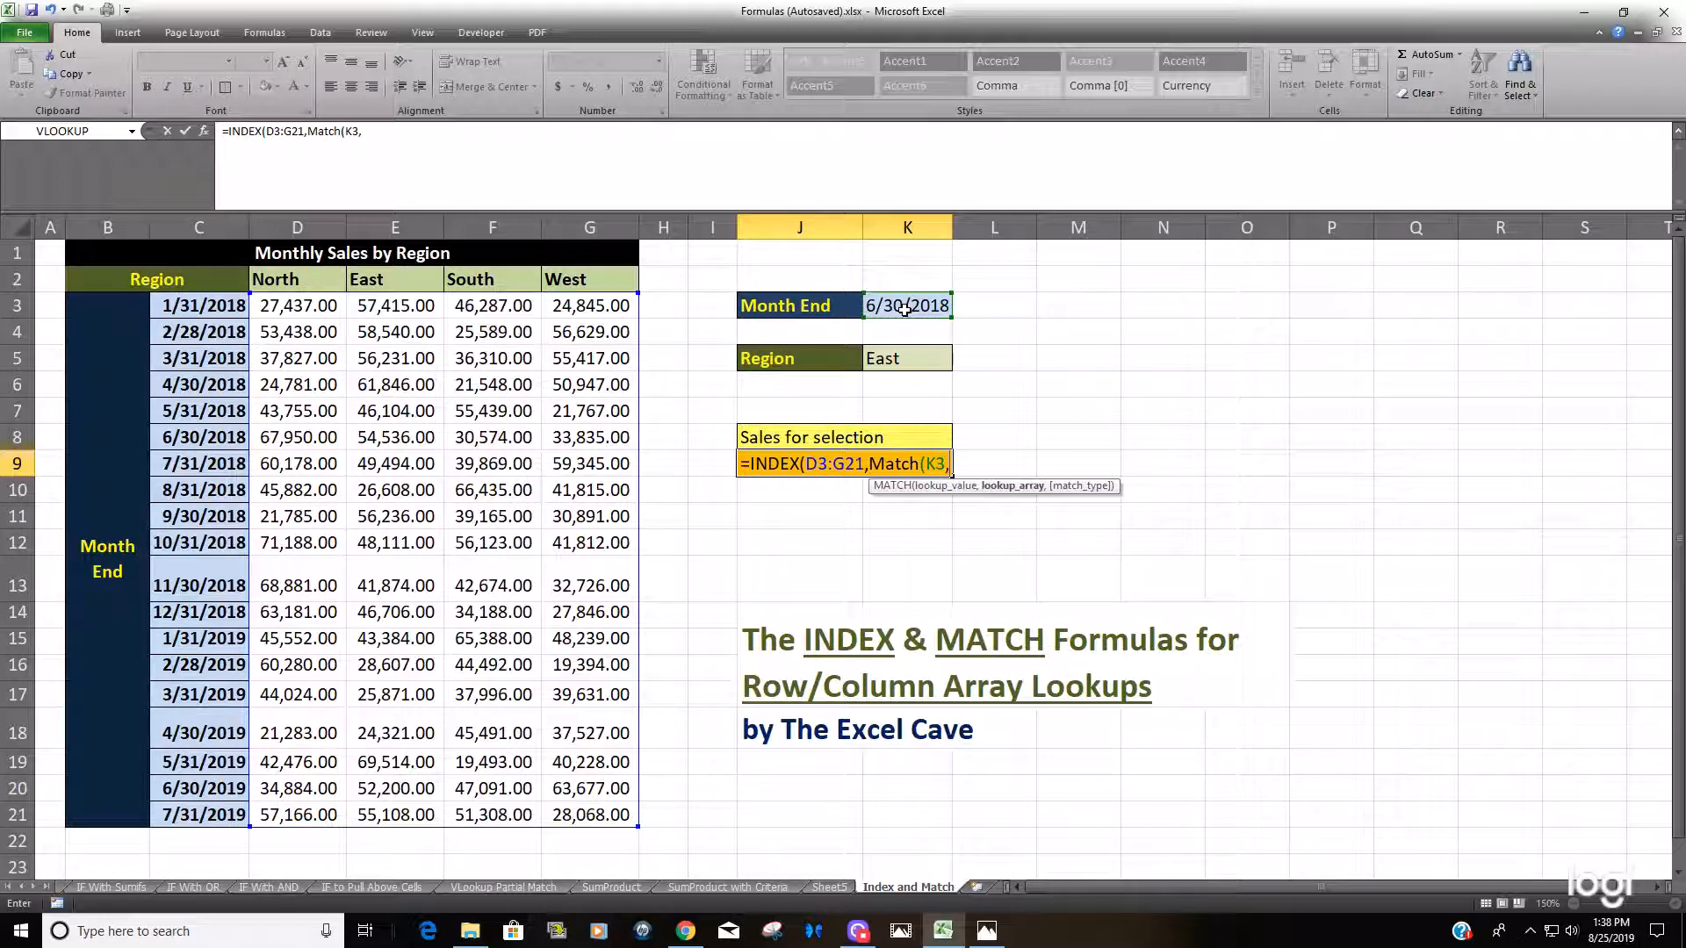
left_click(167, 310)
left_click_drag(167, 310, 195, 815)
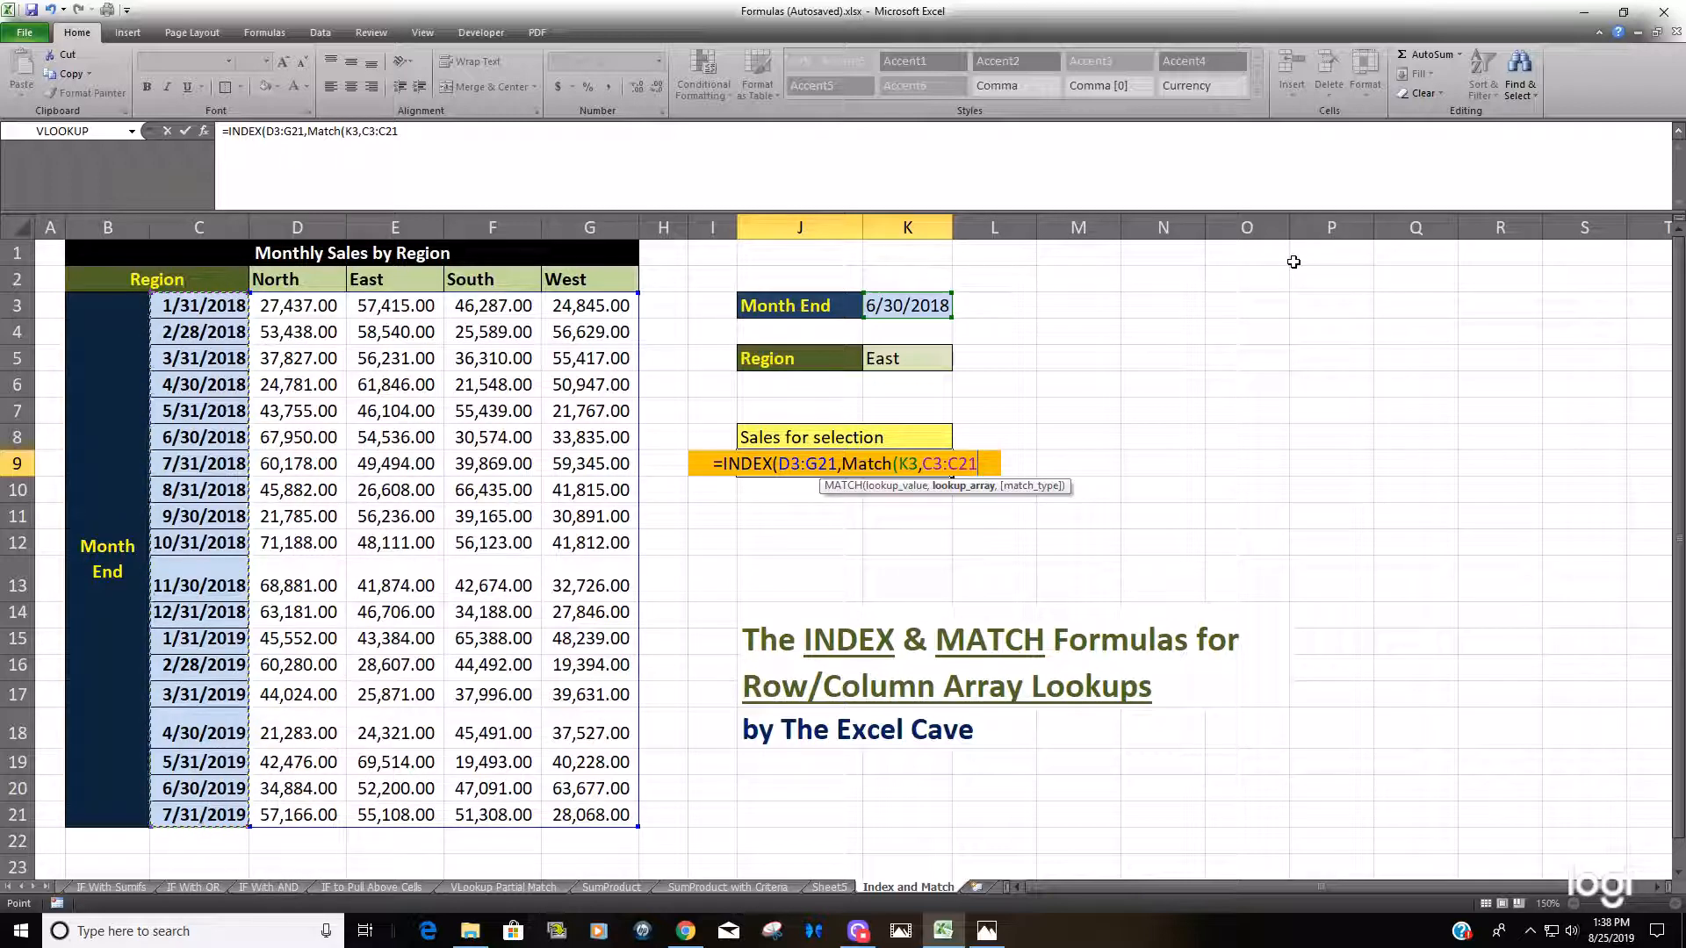
type(",")
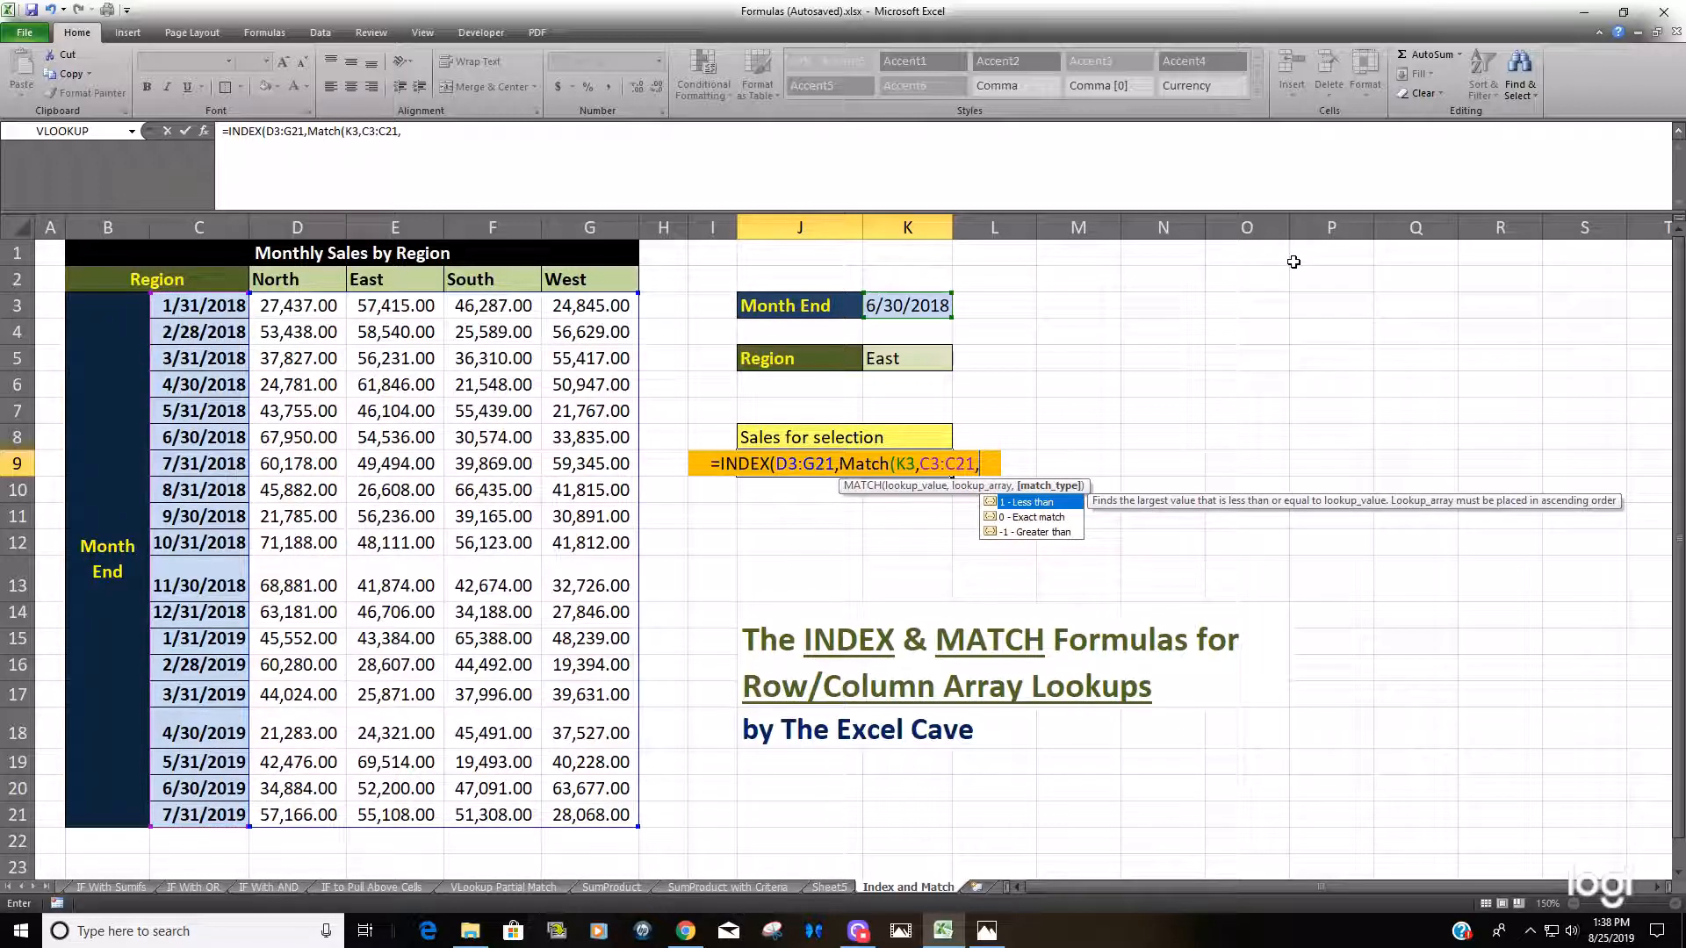
type("0")
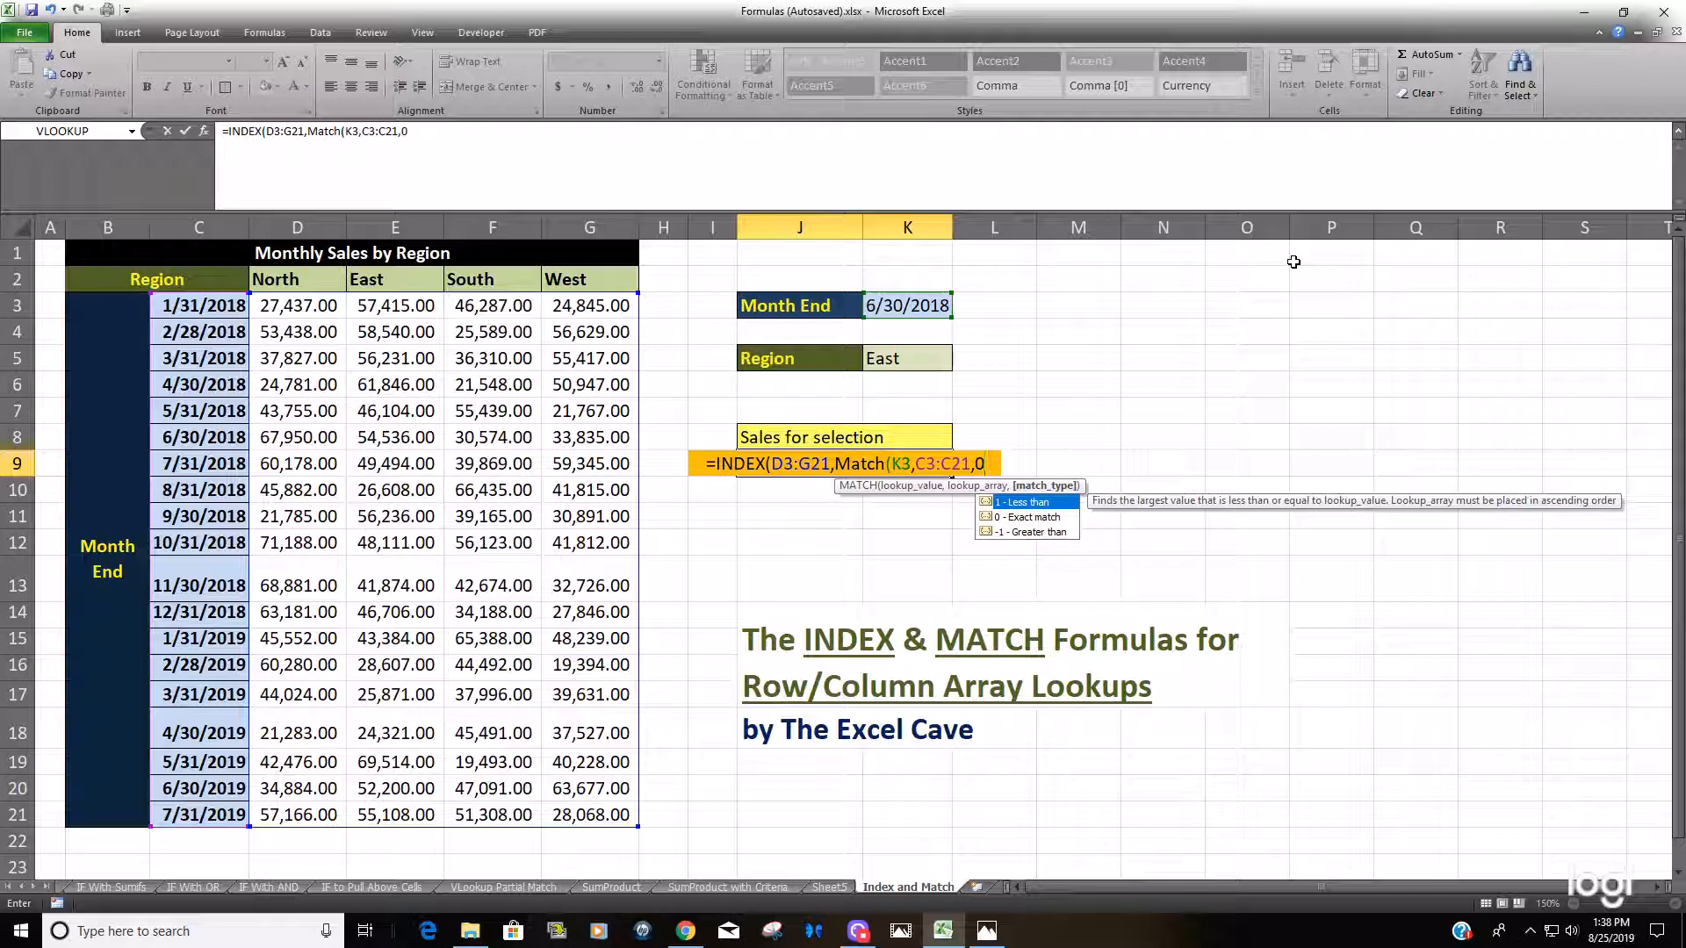
type(")")
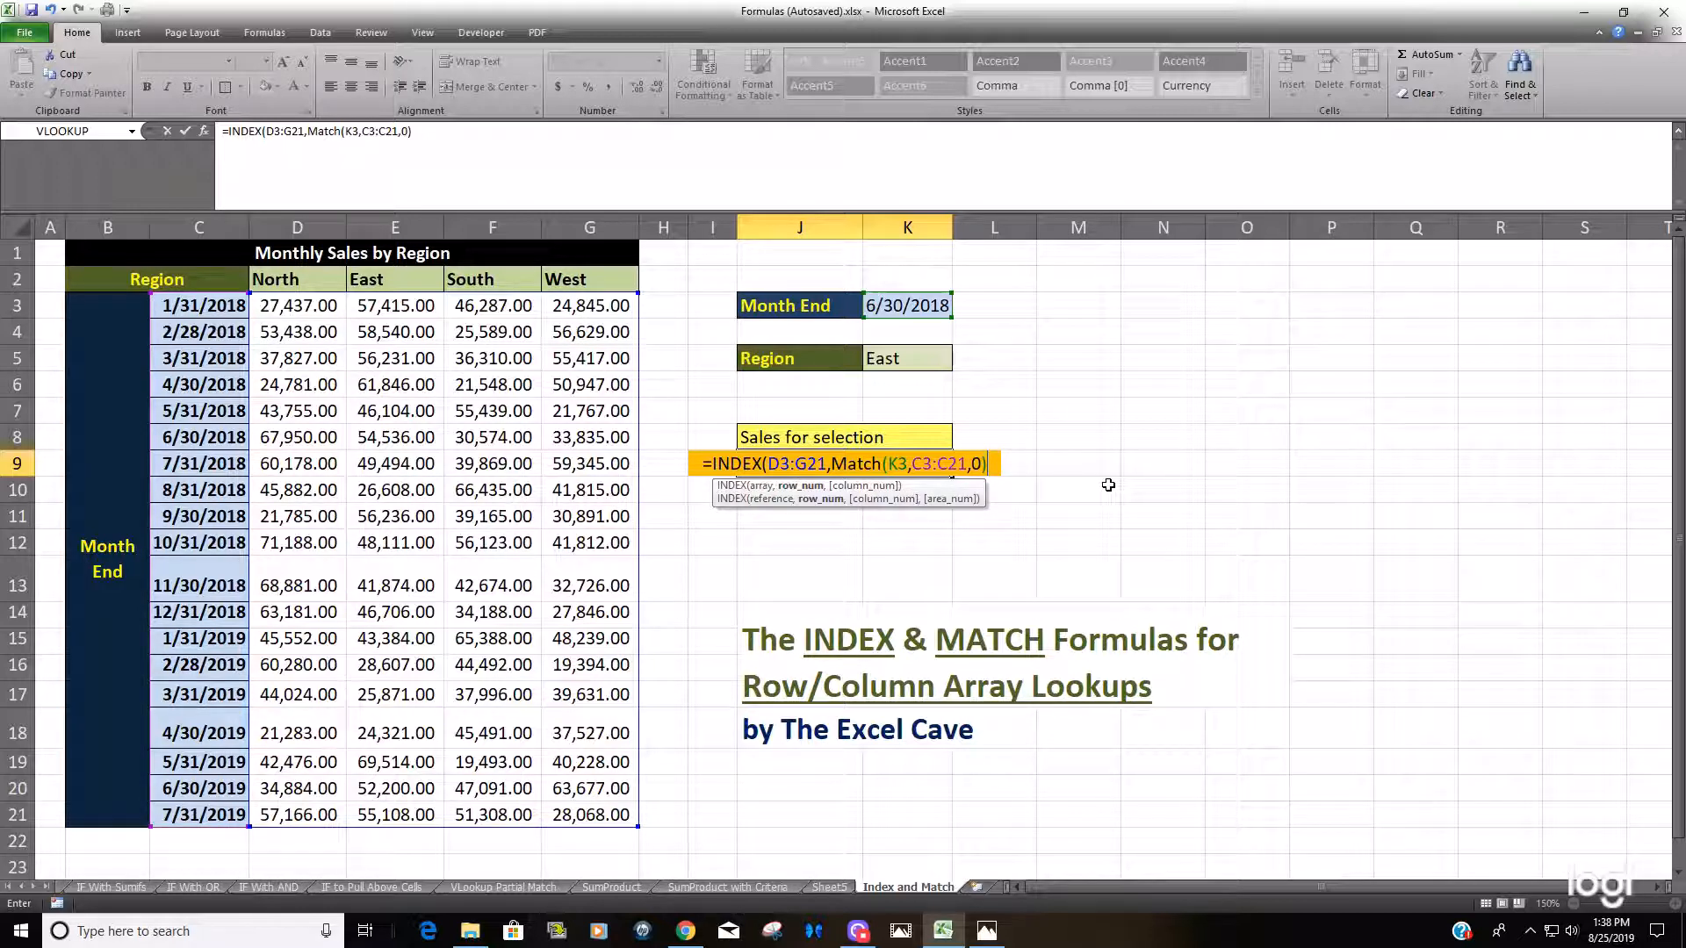
Add MATCH(K5,D2:G2,0) as the column number for the selected region, and complete the INDEX formula in J9
type(",Mat")
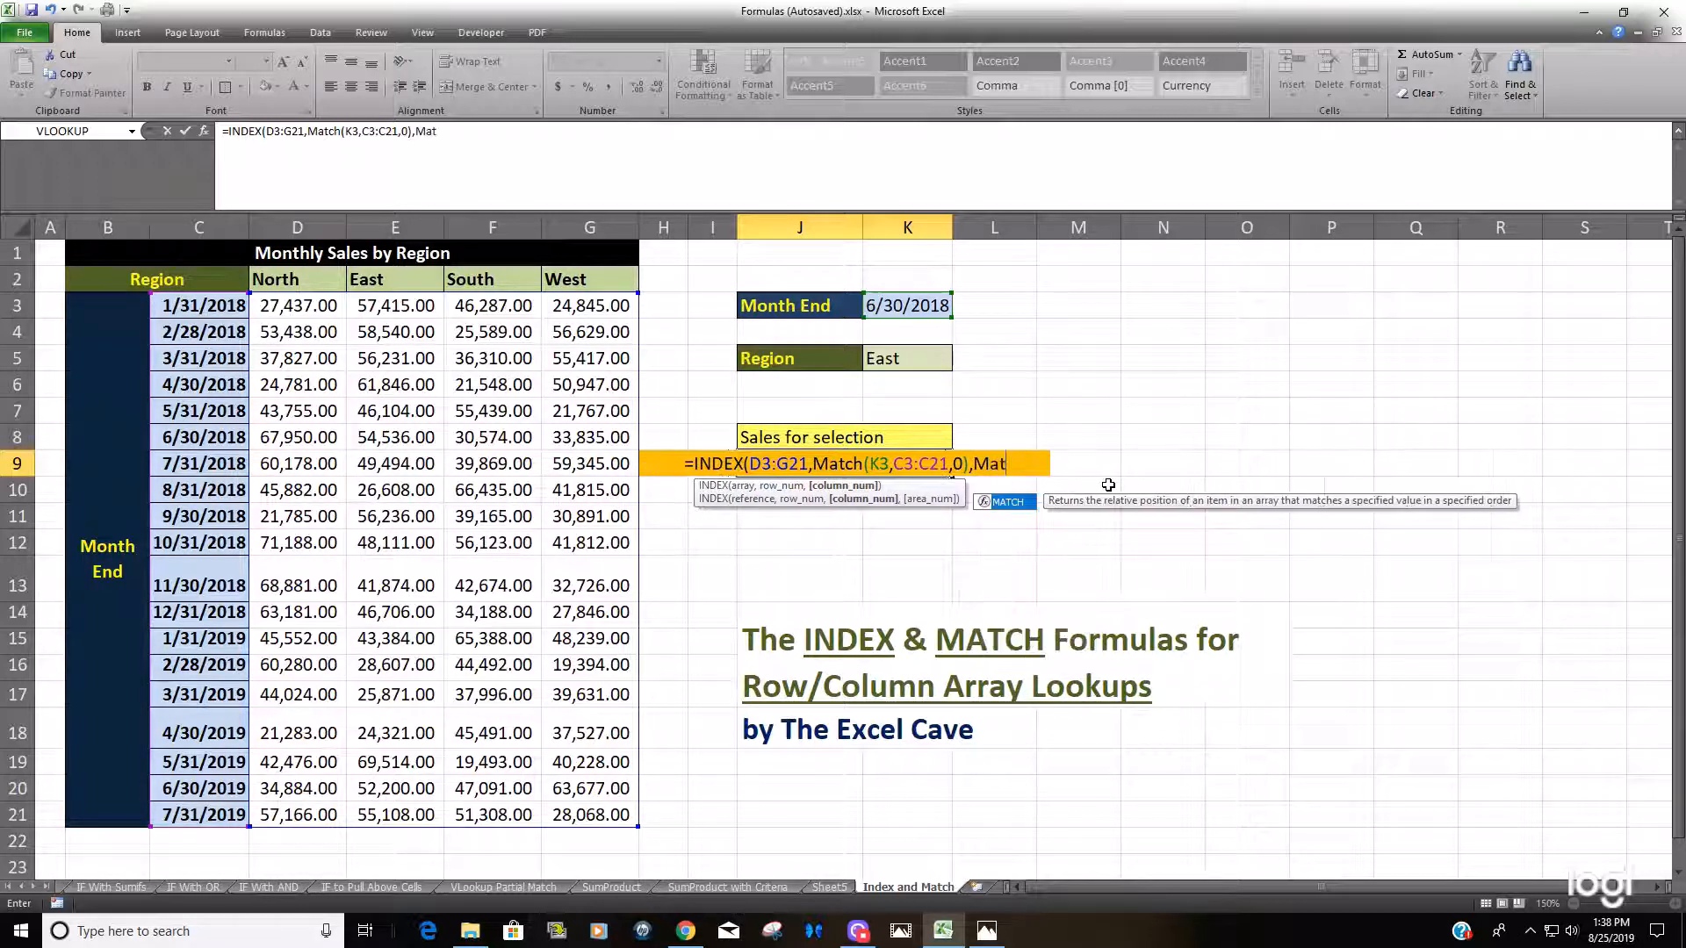
type("ch(")
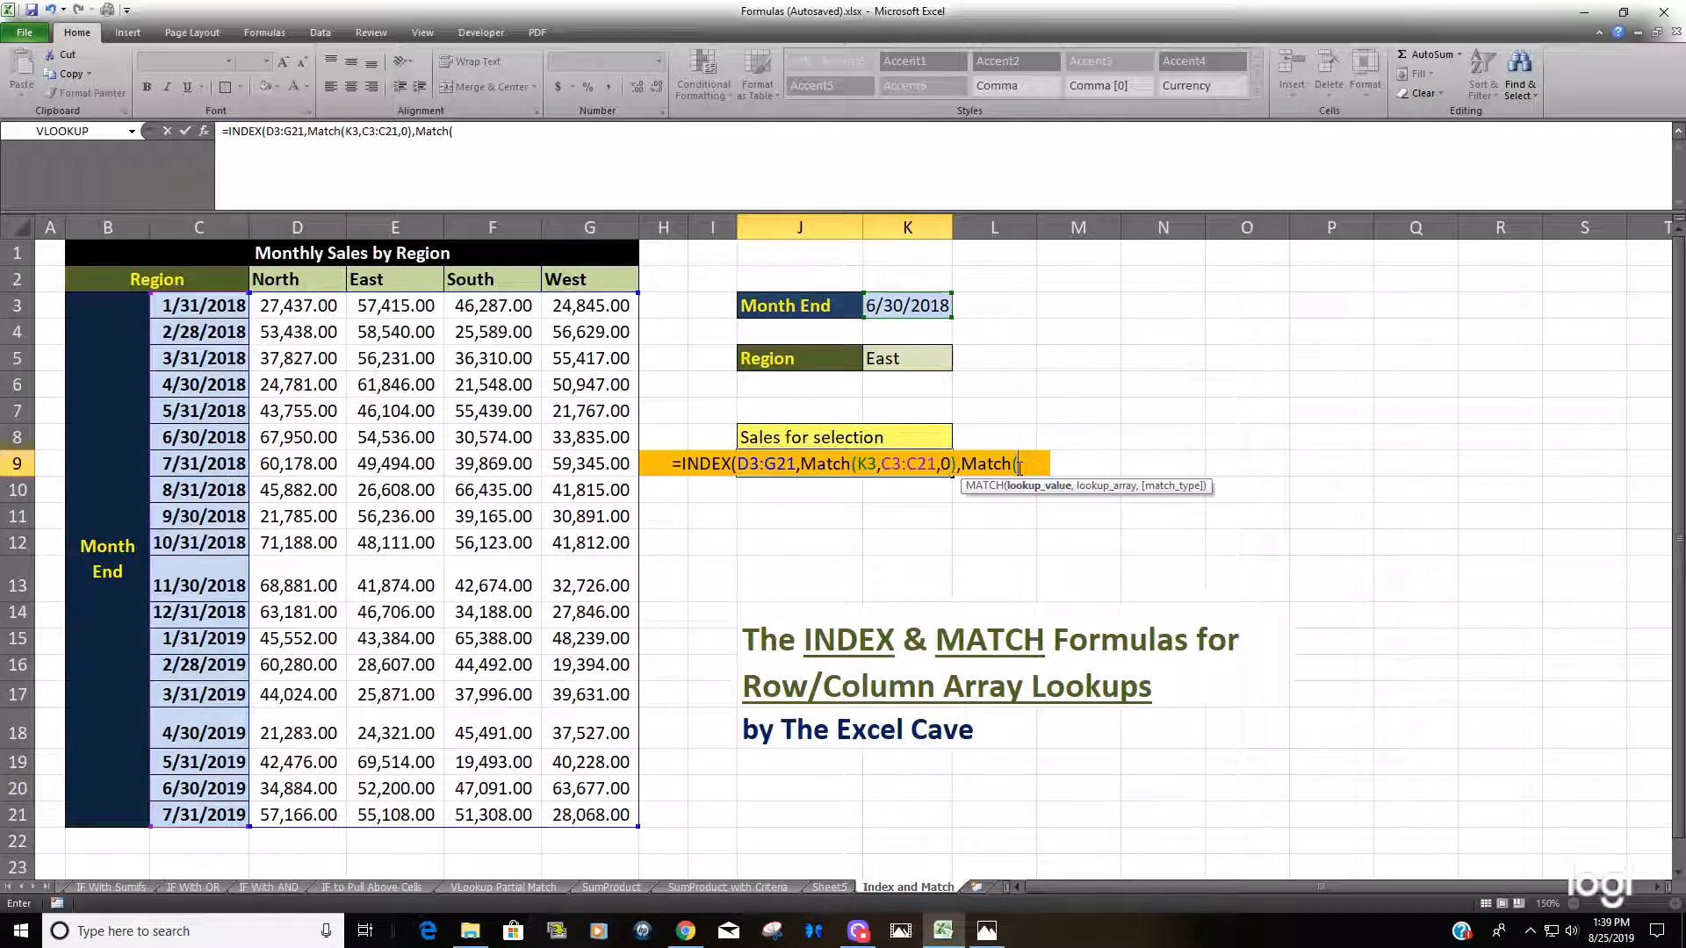
left_click(908, 357)
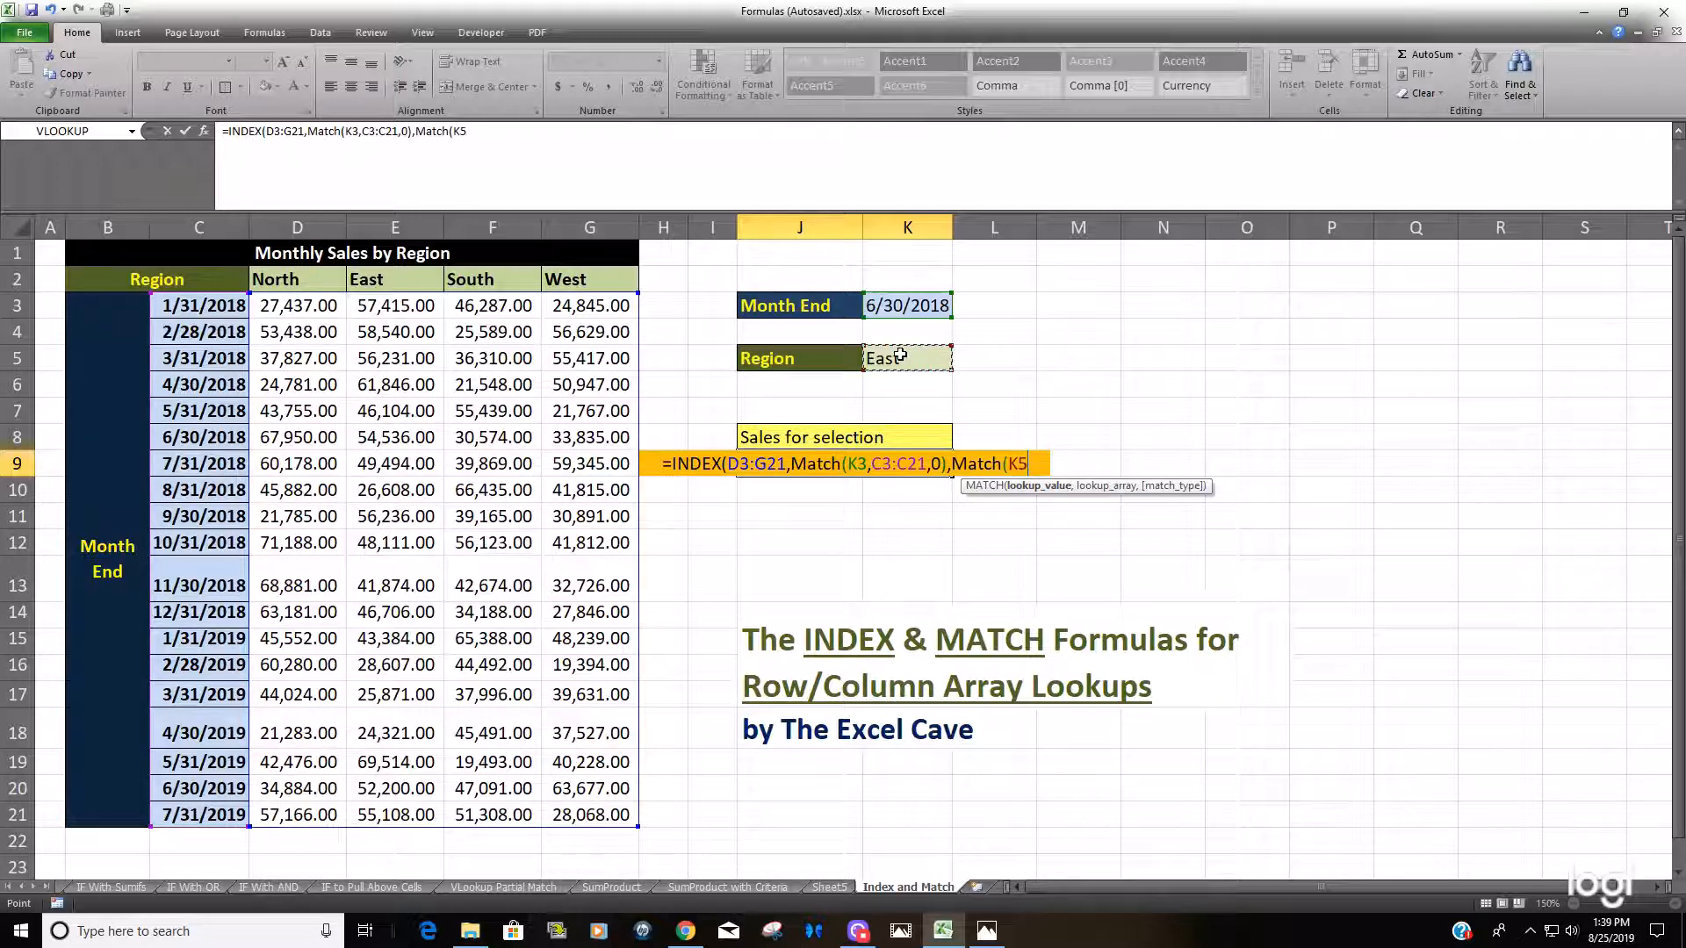
type(",")
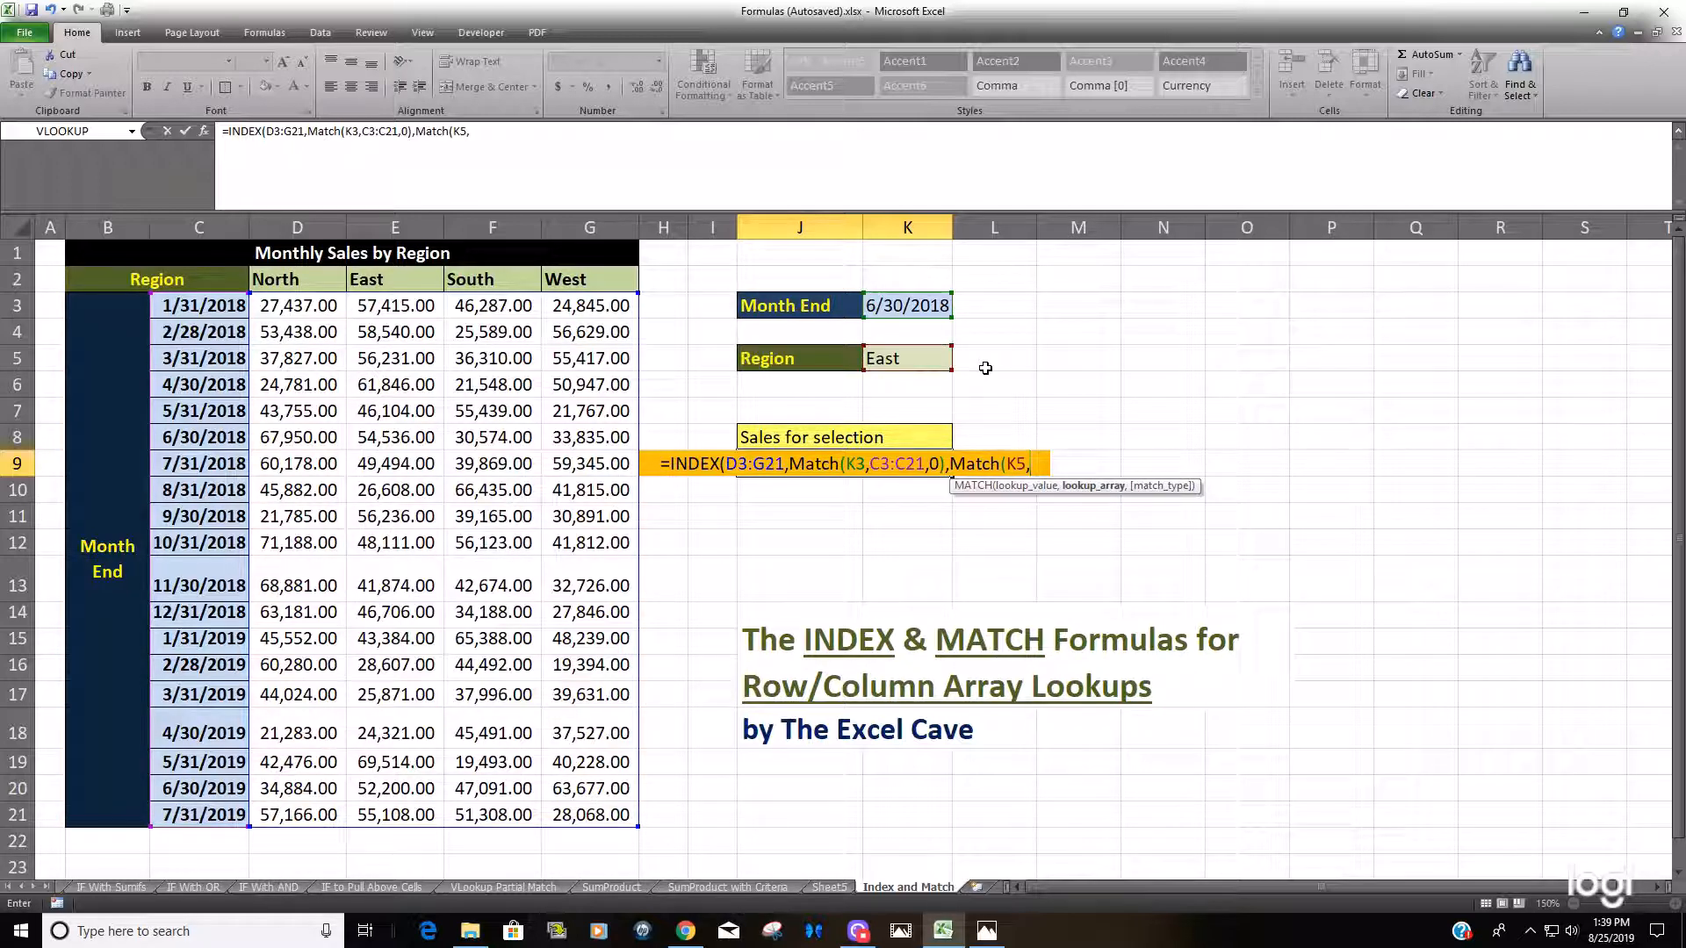
left_click(287, 278)
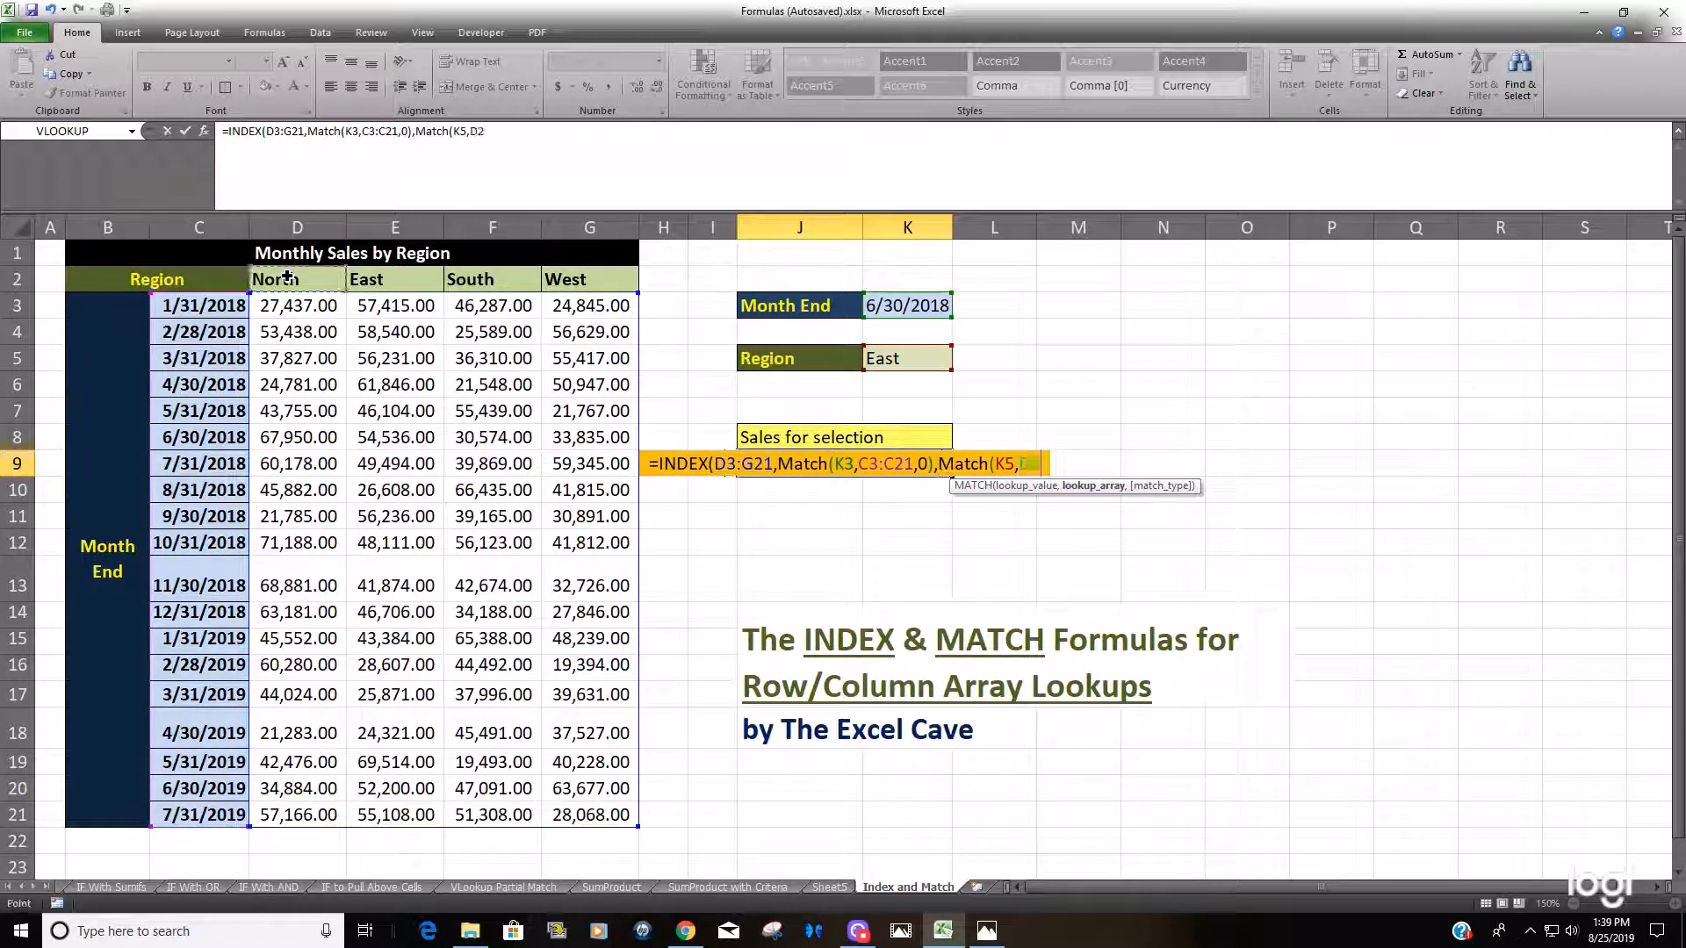
left_click_drag(288, 278, 625, 283)
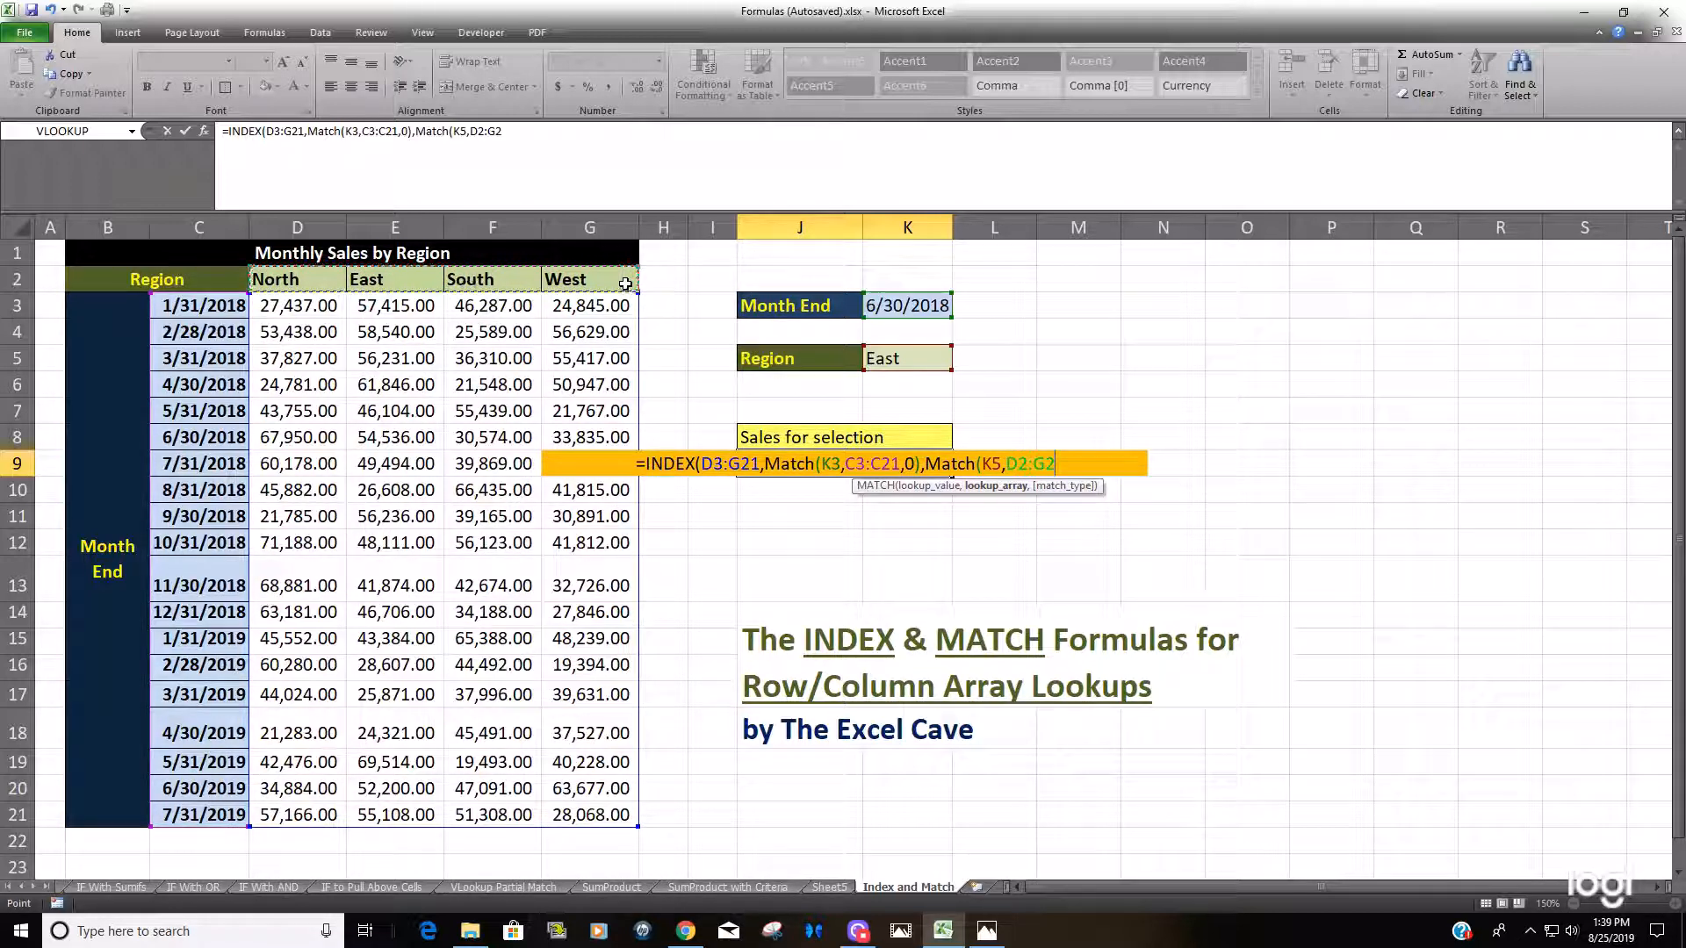
type(",")
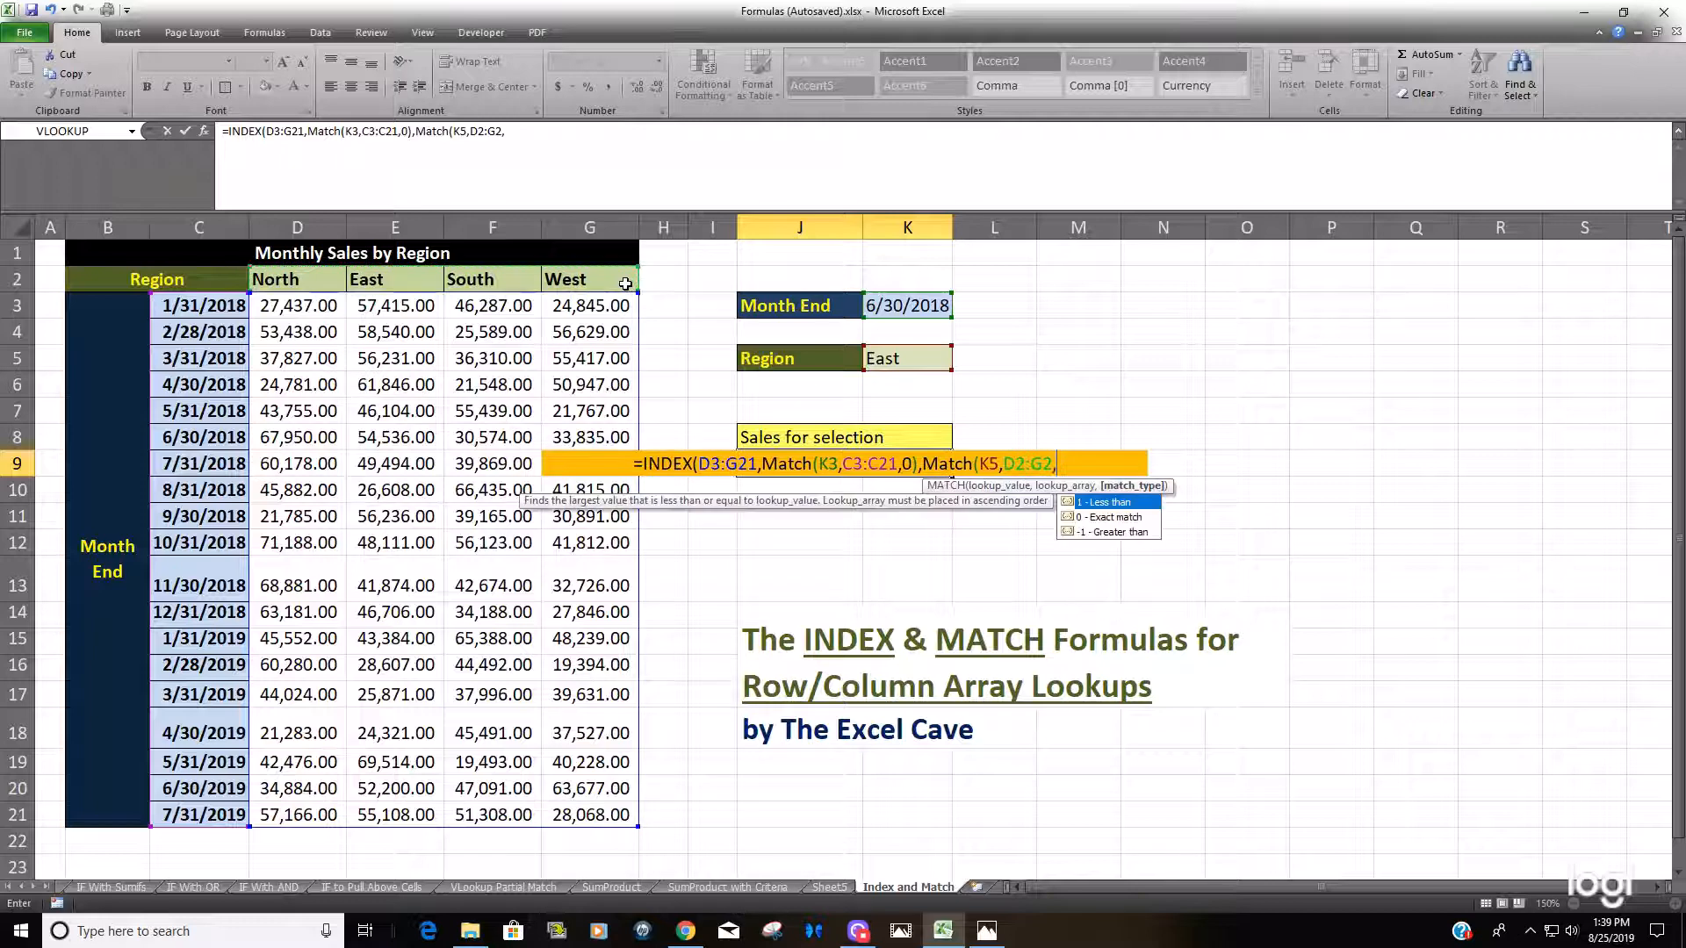
type("0")
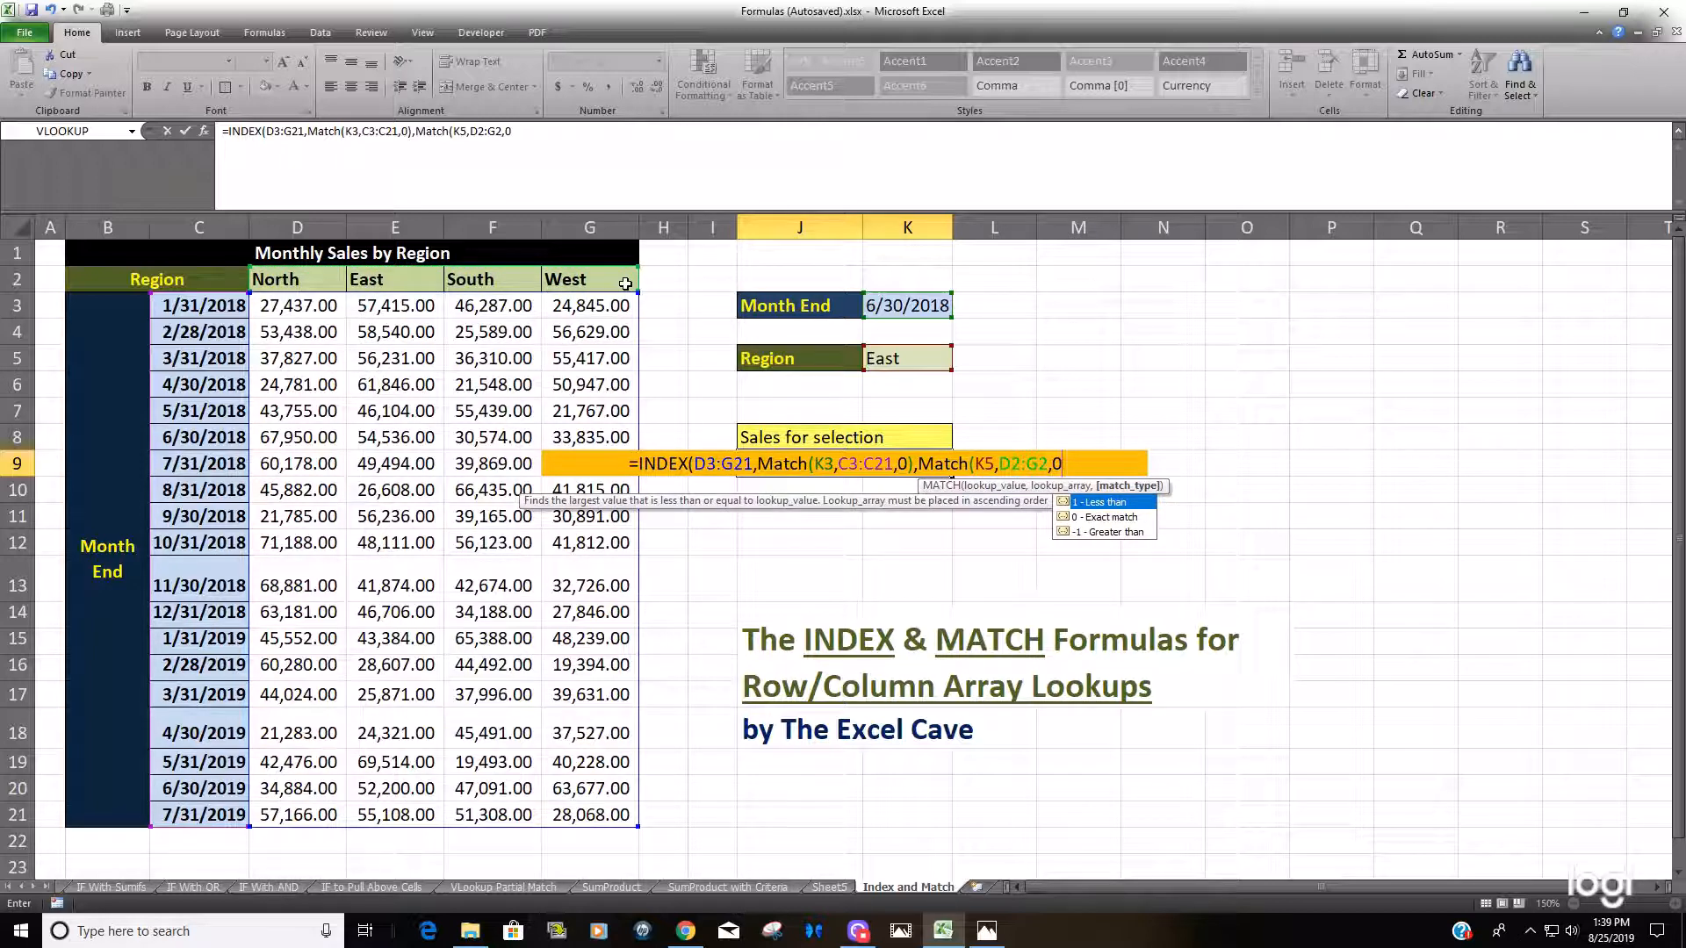
type(")")
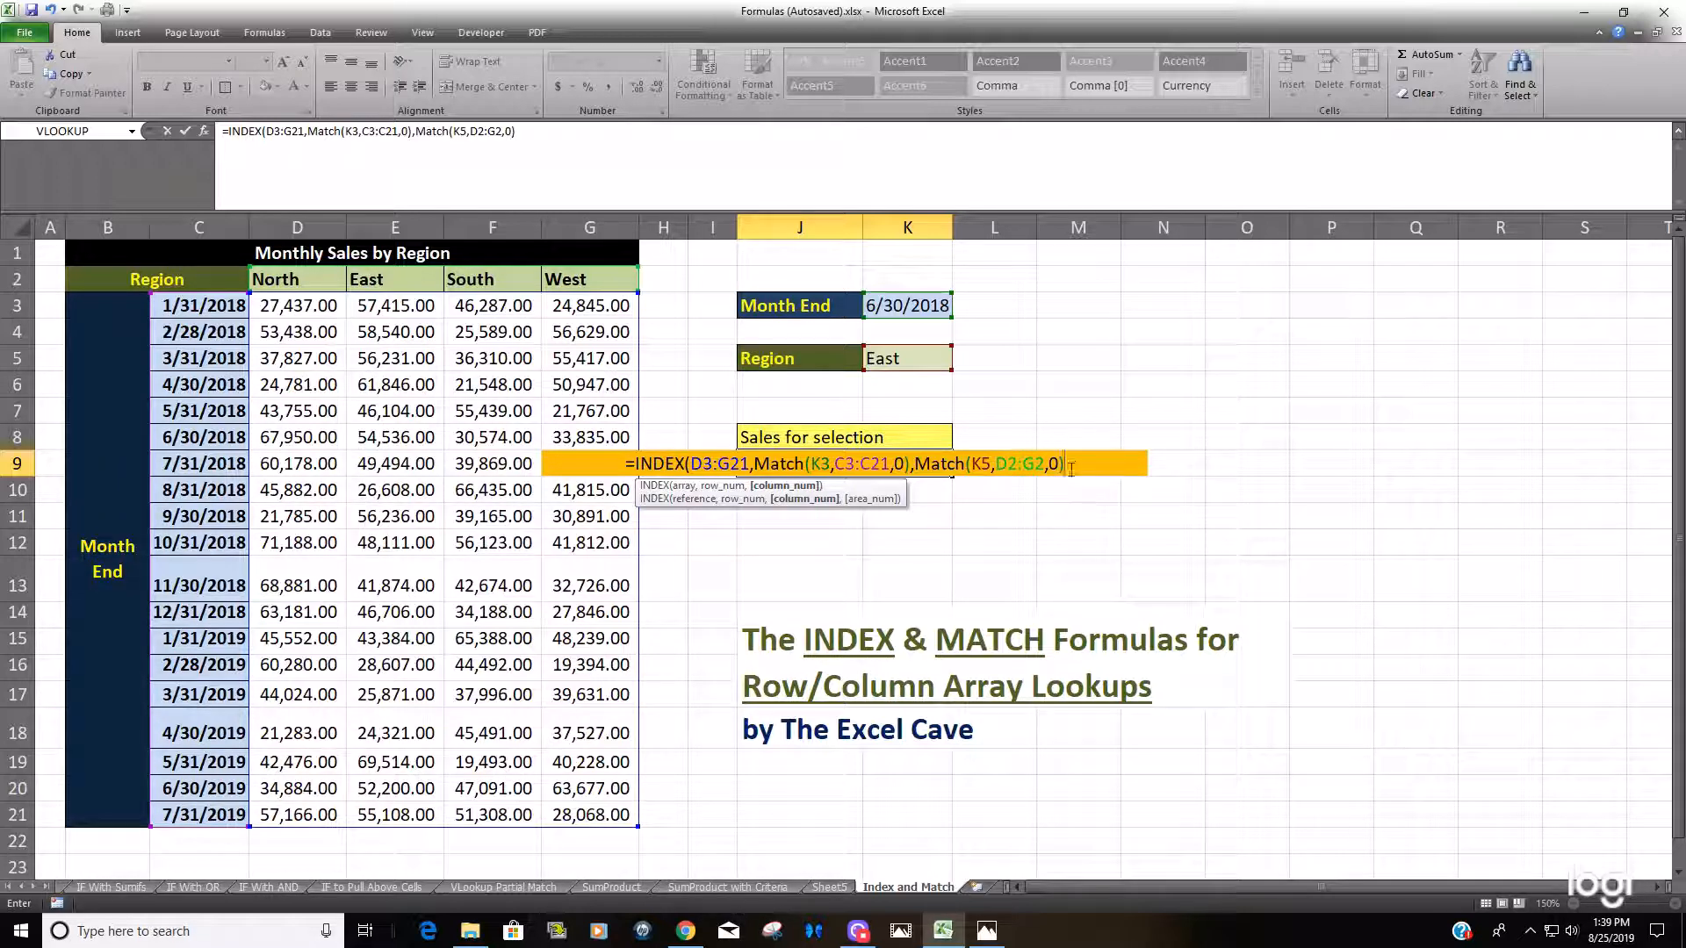
type(")")
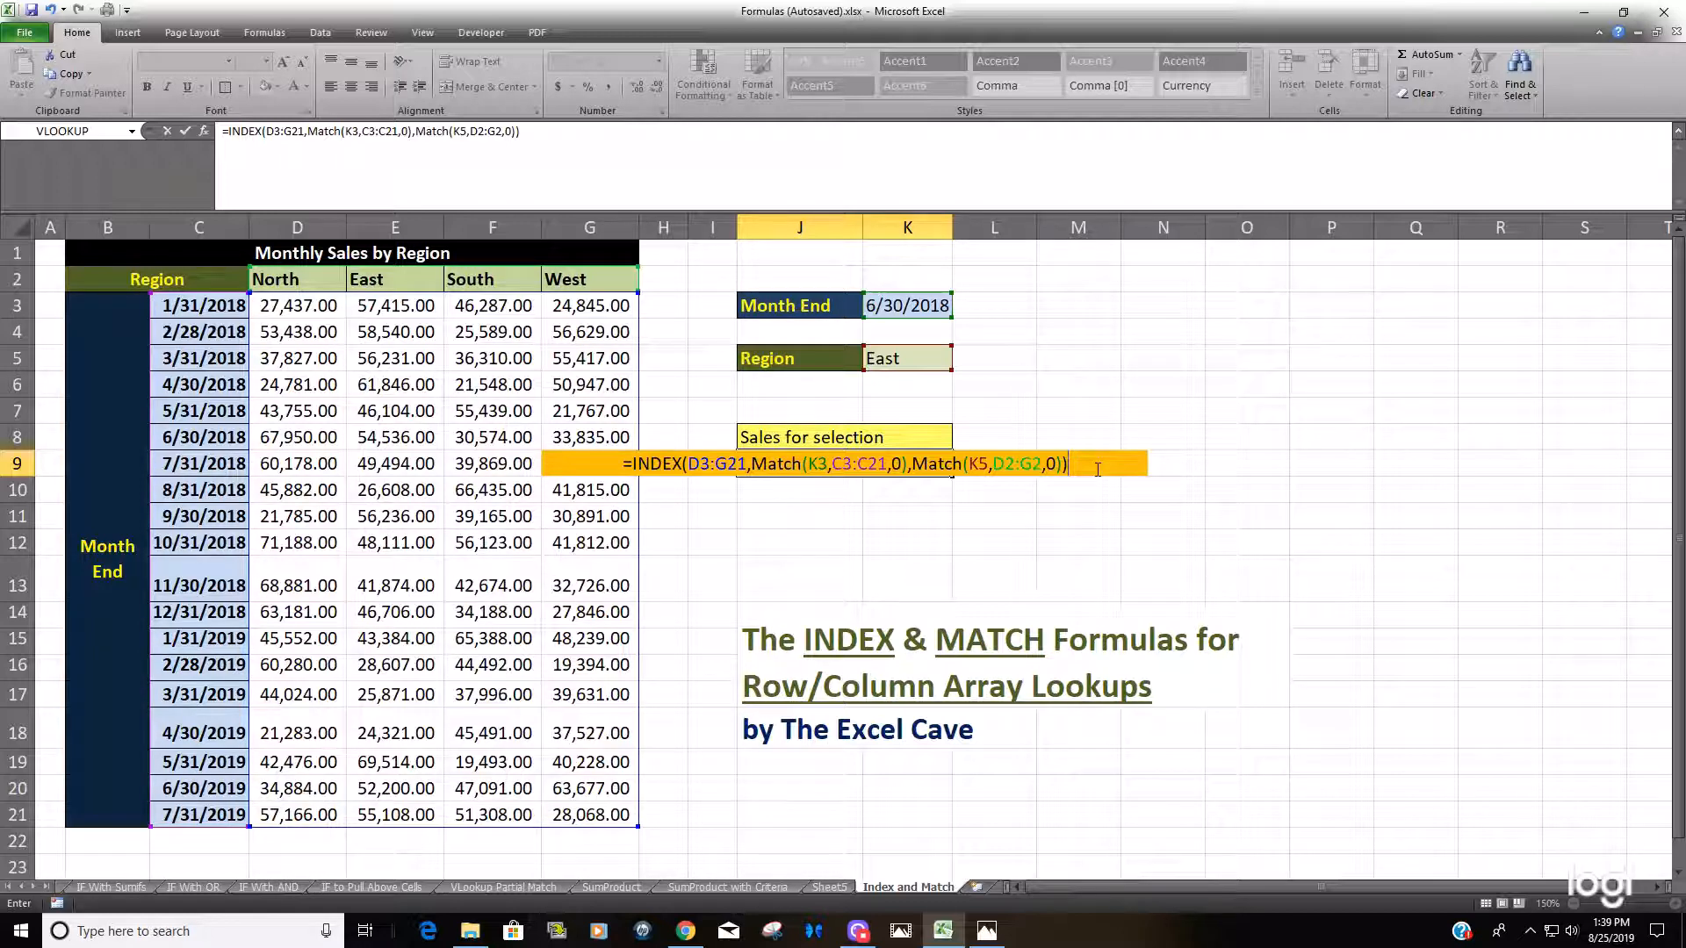
key("Return")
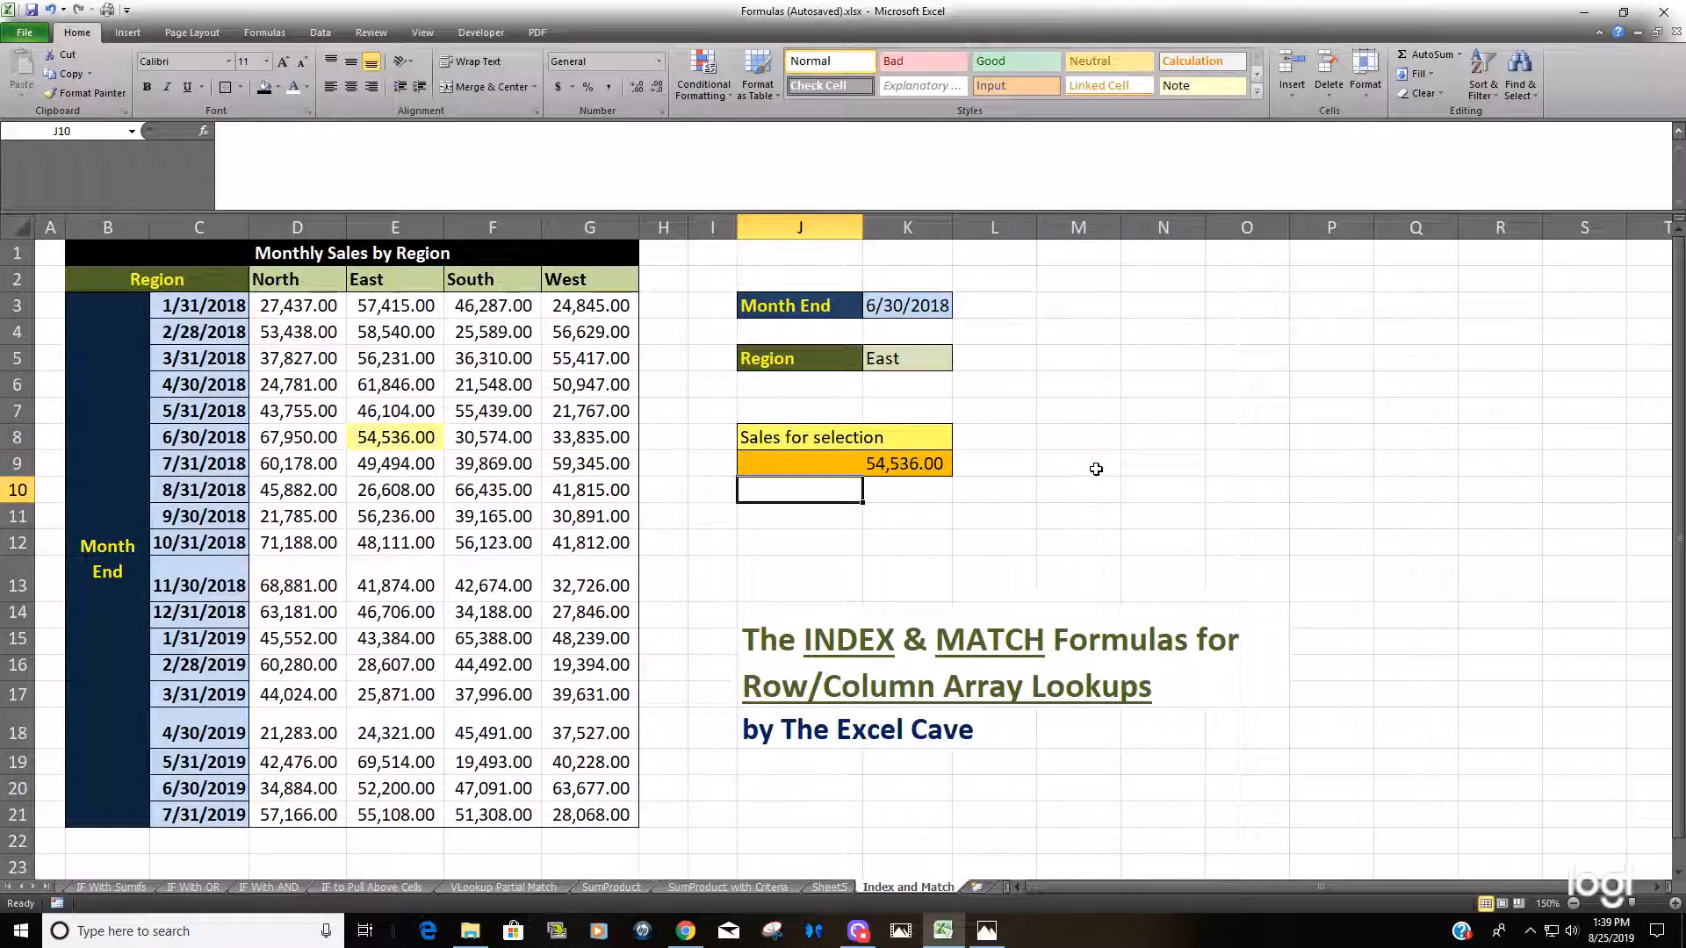
Compare the J9 result with the East sales figure for 6/30/2018 in the table and review its formula
key("Up")
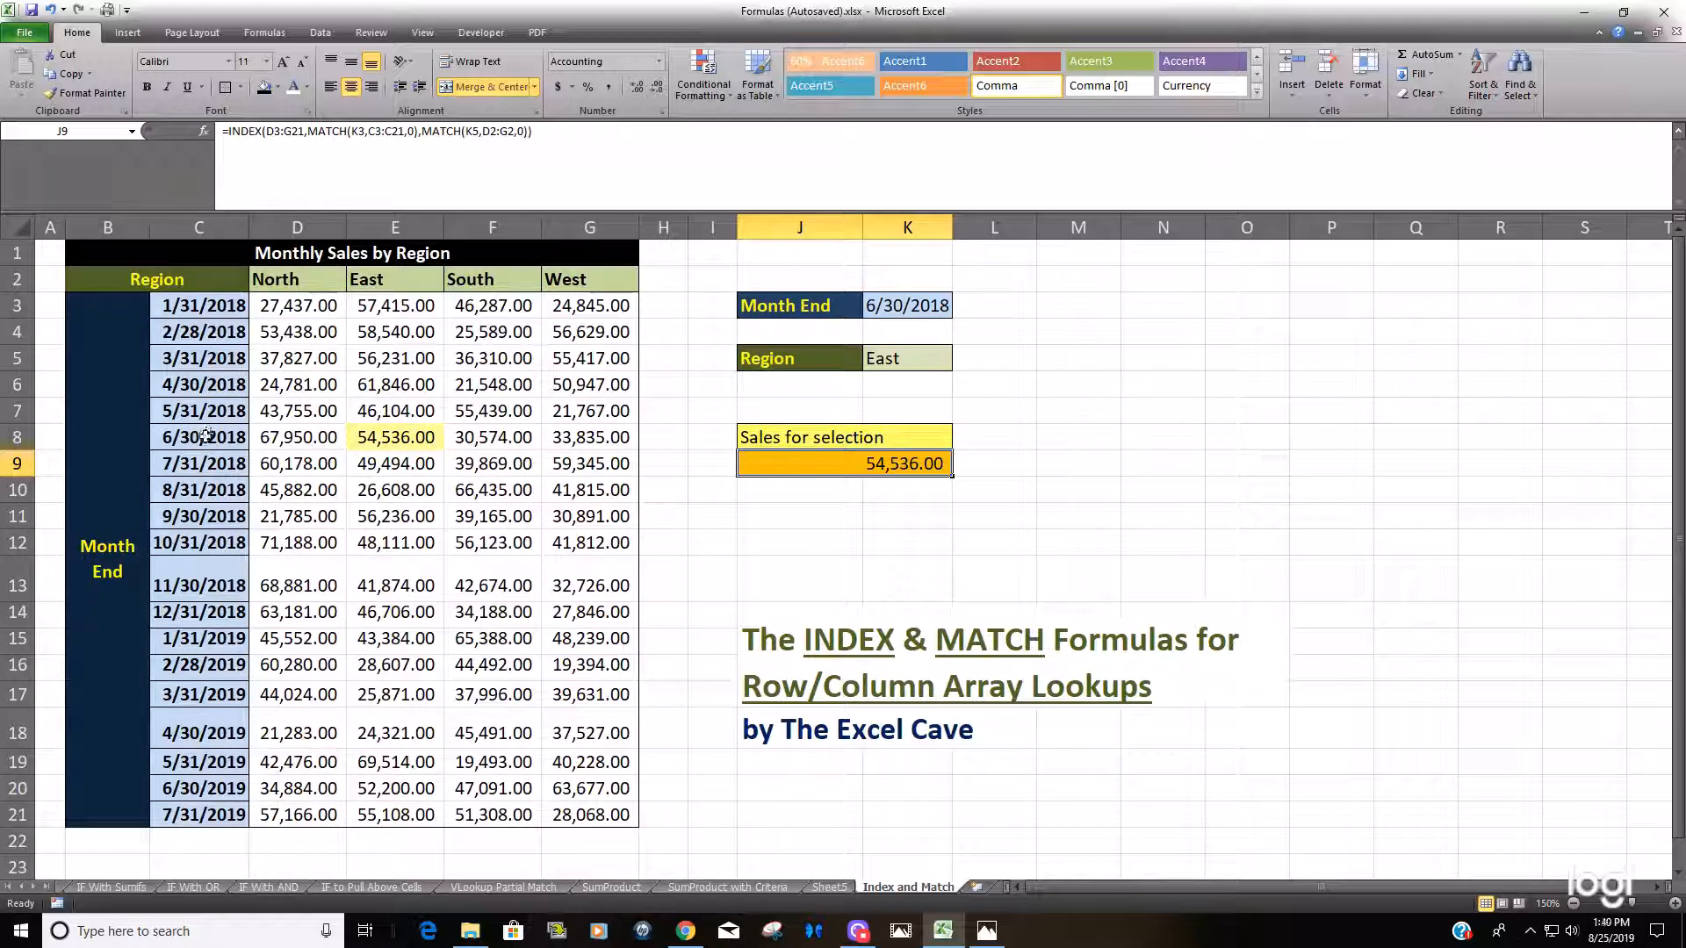
left_click(373, 439)
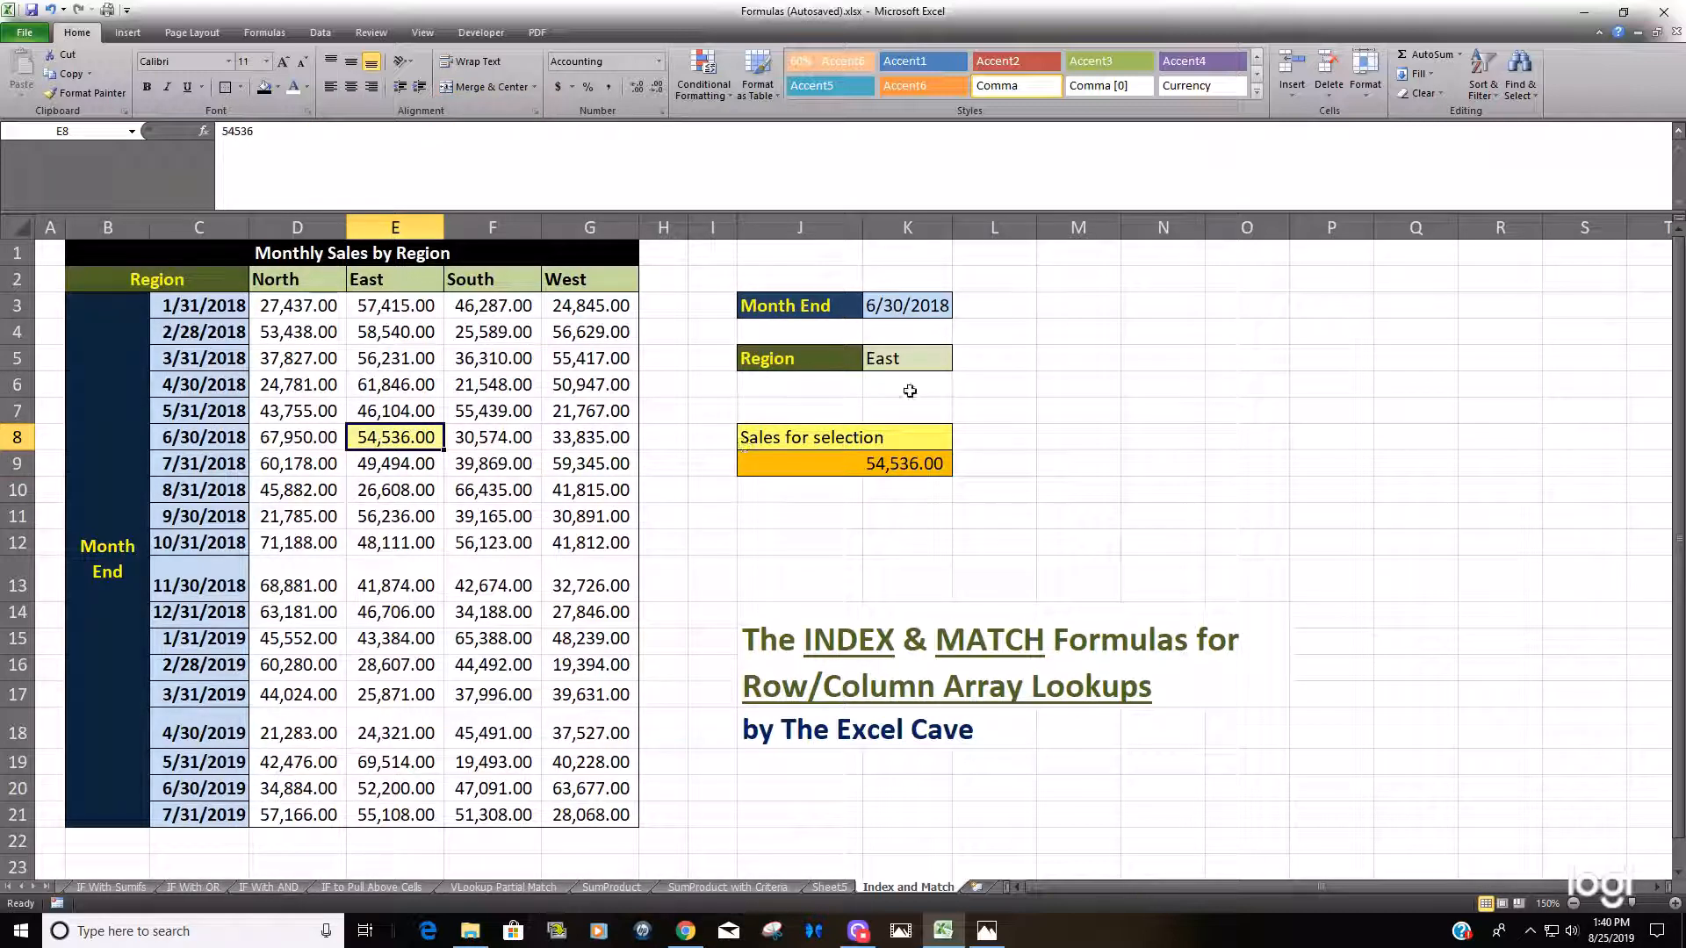
left_click(918, 364)
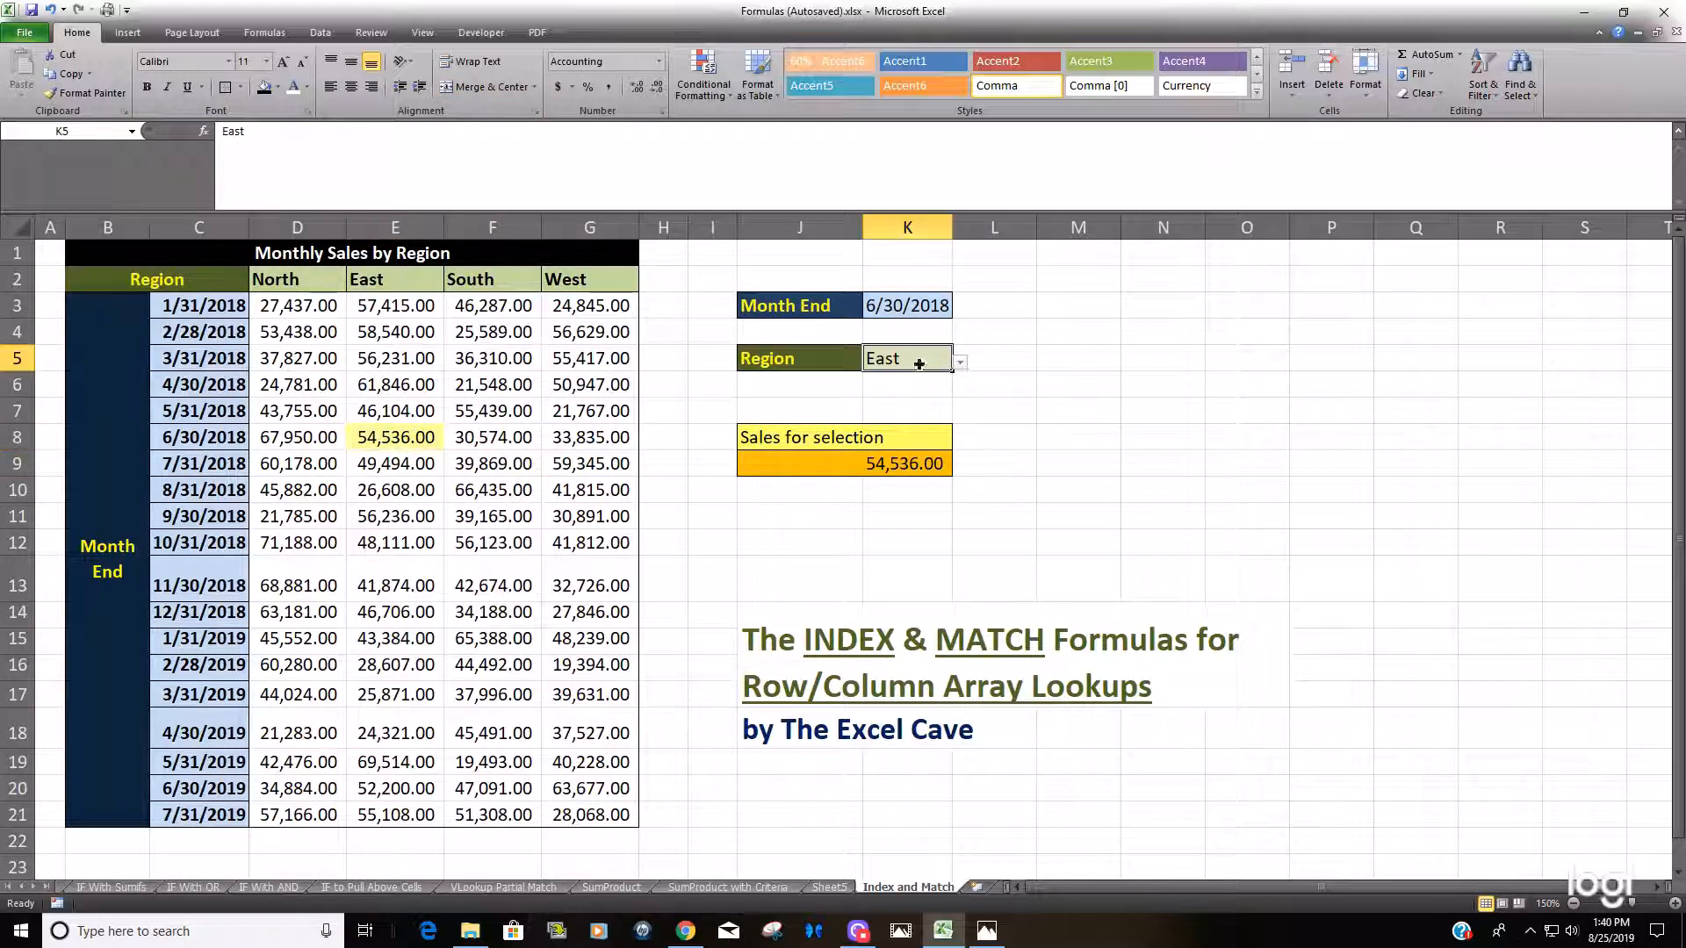
left_click(391, 436)
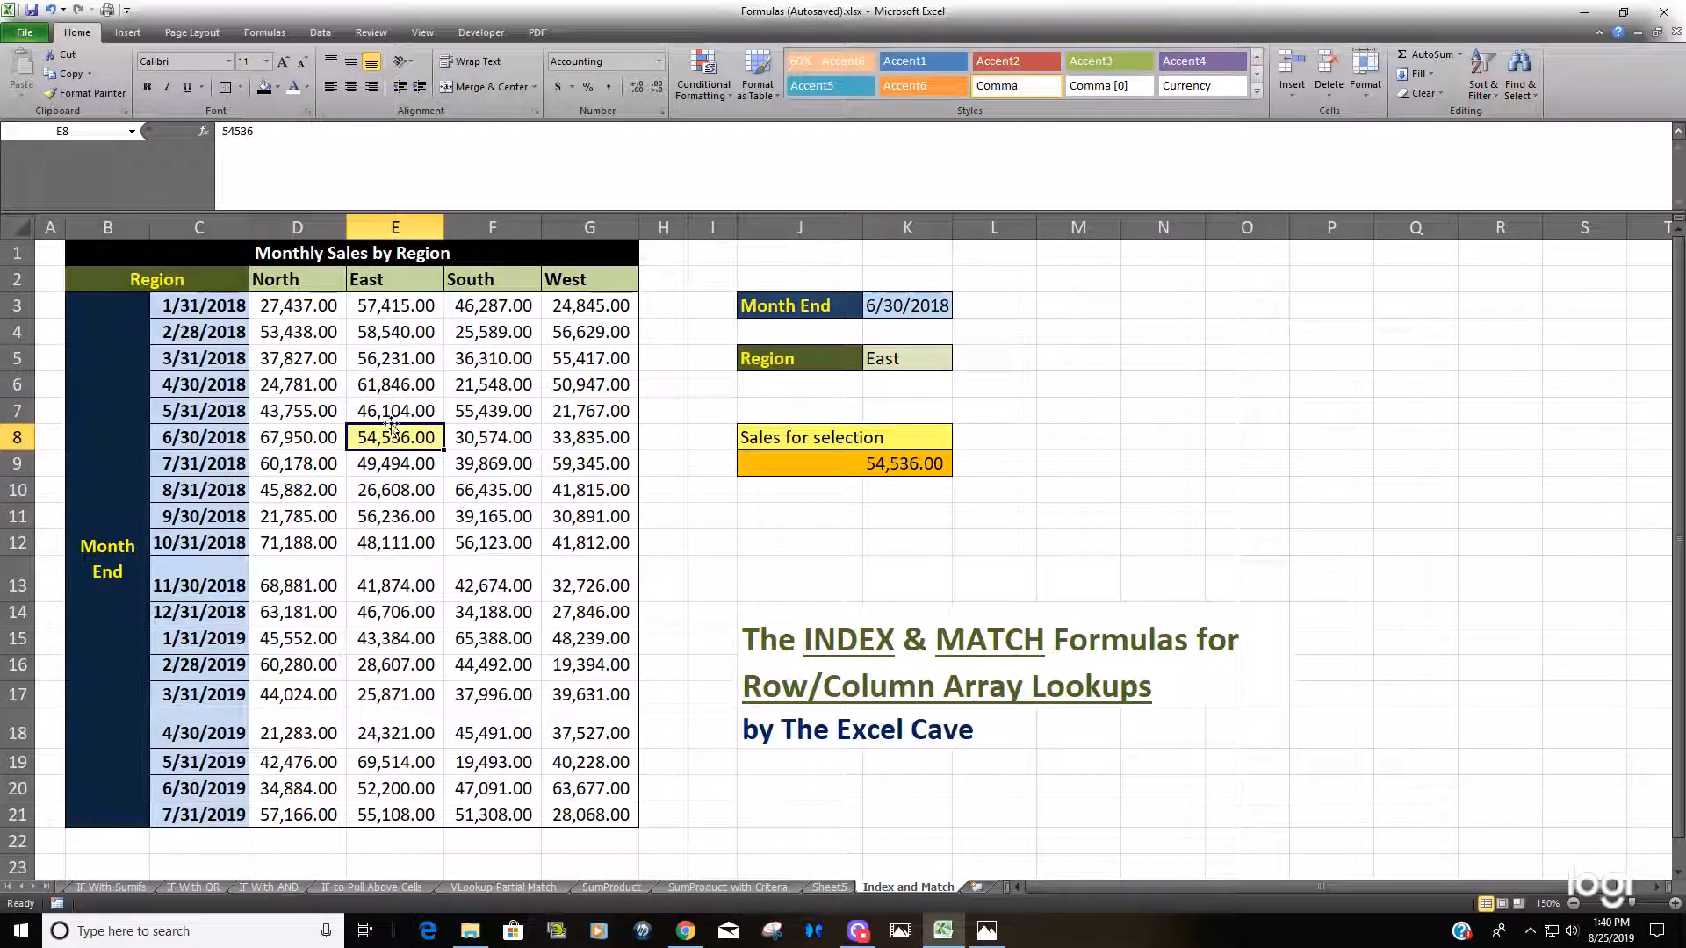
left_click(909, 466)
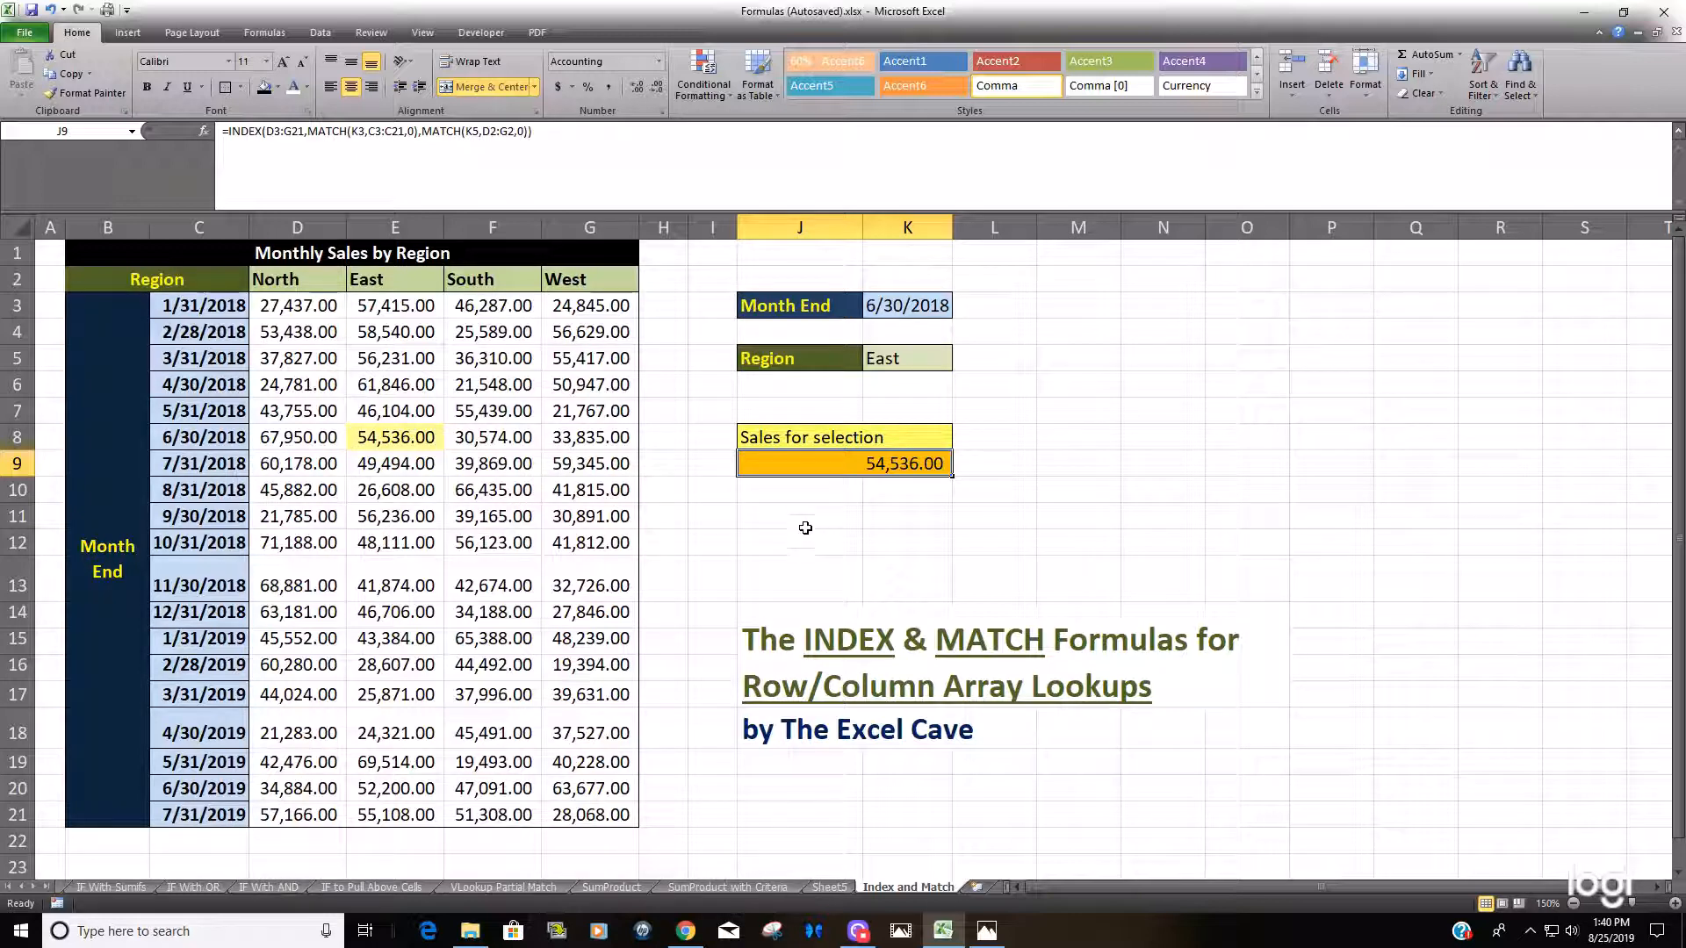
Select 12/31/2018 as the month end in K3 and widen column K slightly to fit the date
left_click(927, 313)
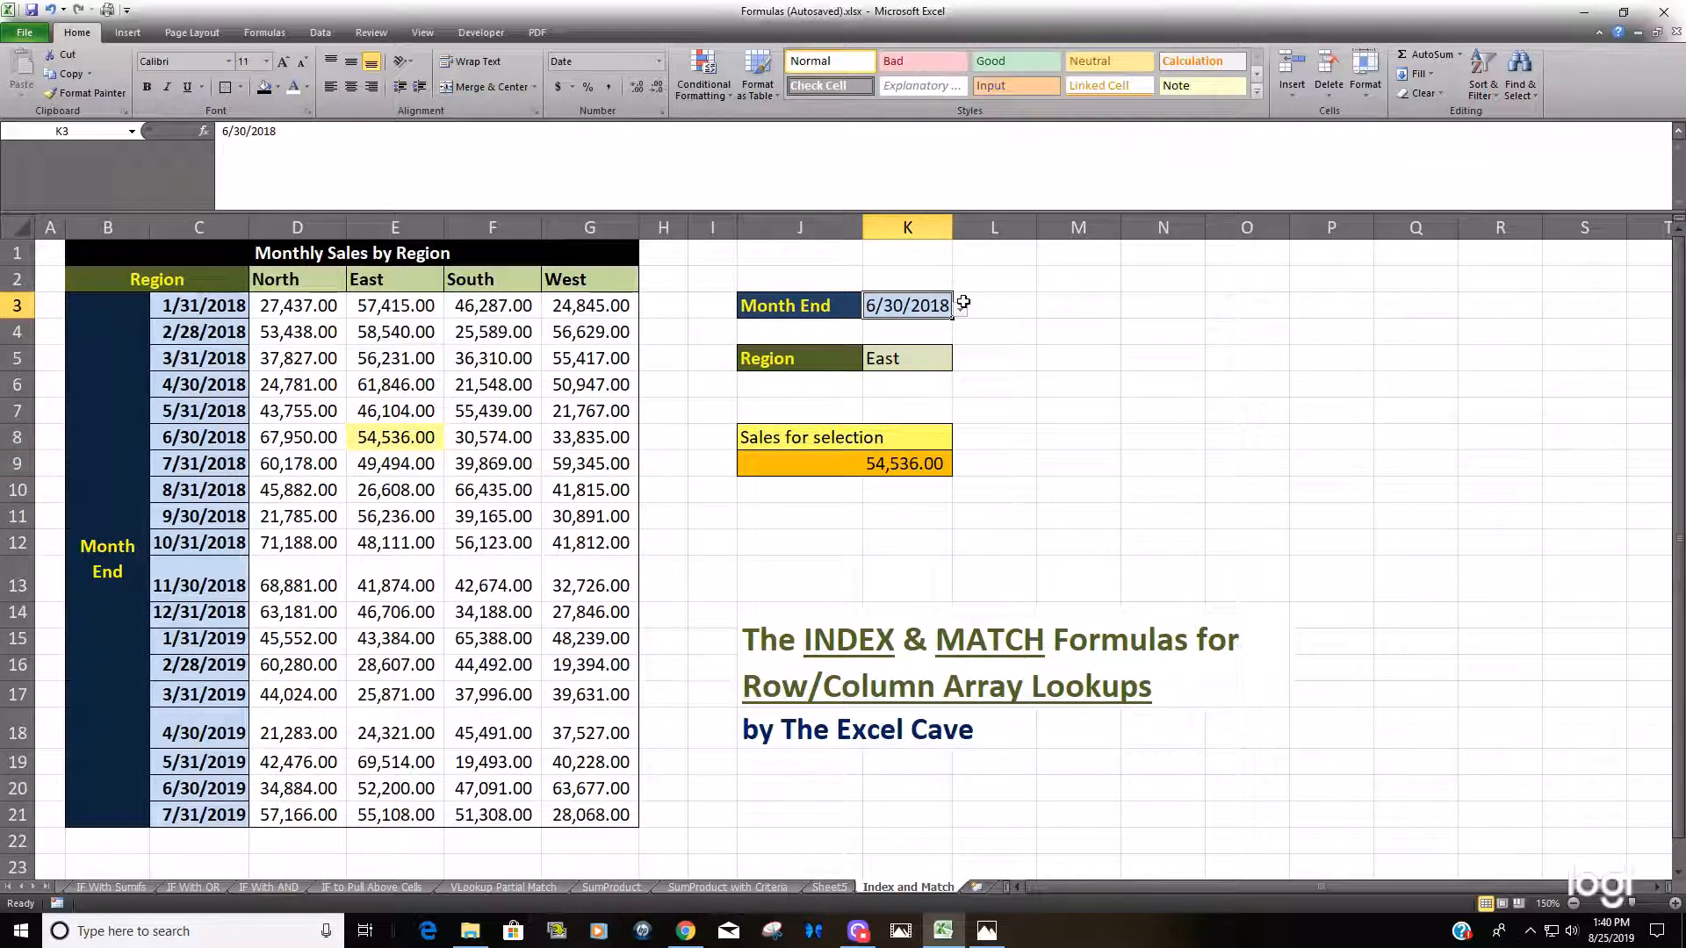
left_click(960, 309)
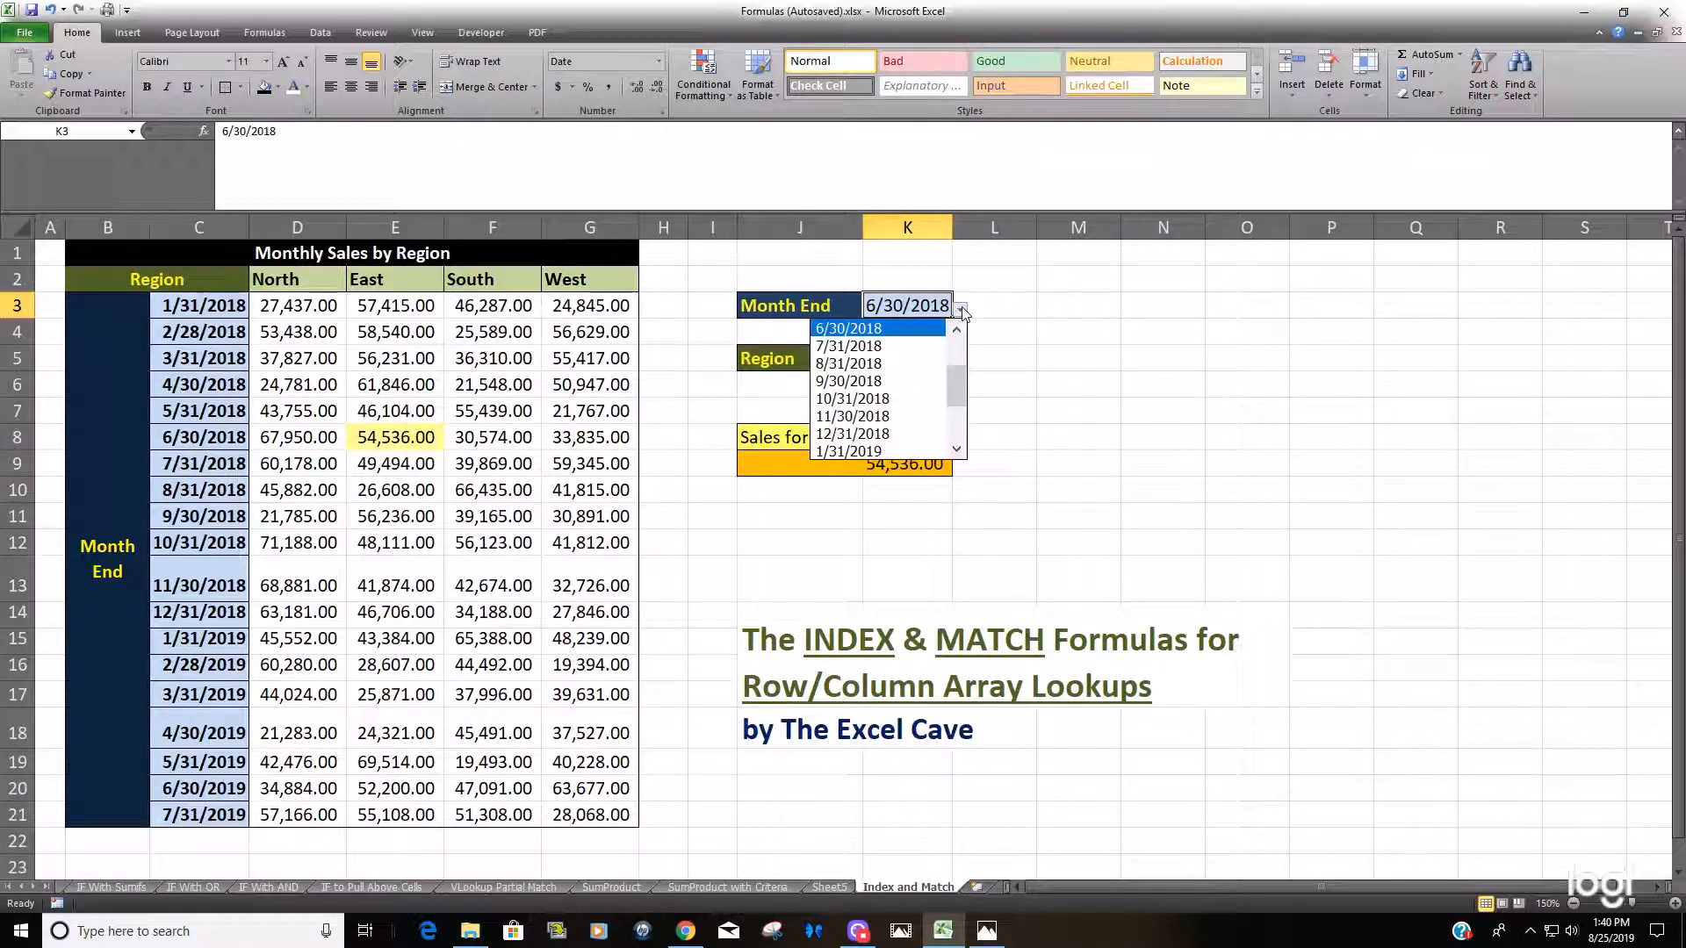
left_click(906, 434)
left_click_drag(952, 228, 964, 227)
Select South as the region in K5 and check the sales result in J9
left_click(957, 358)
left_click(975, 365)
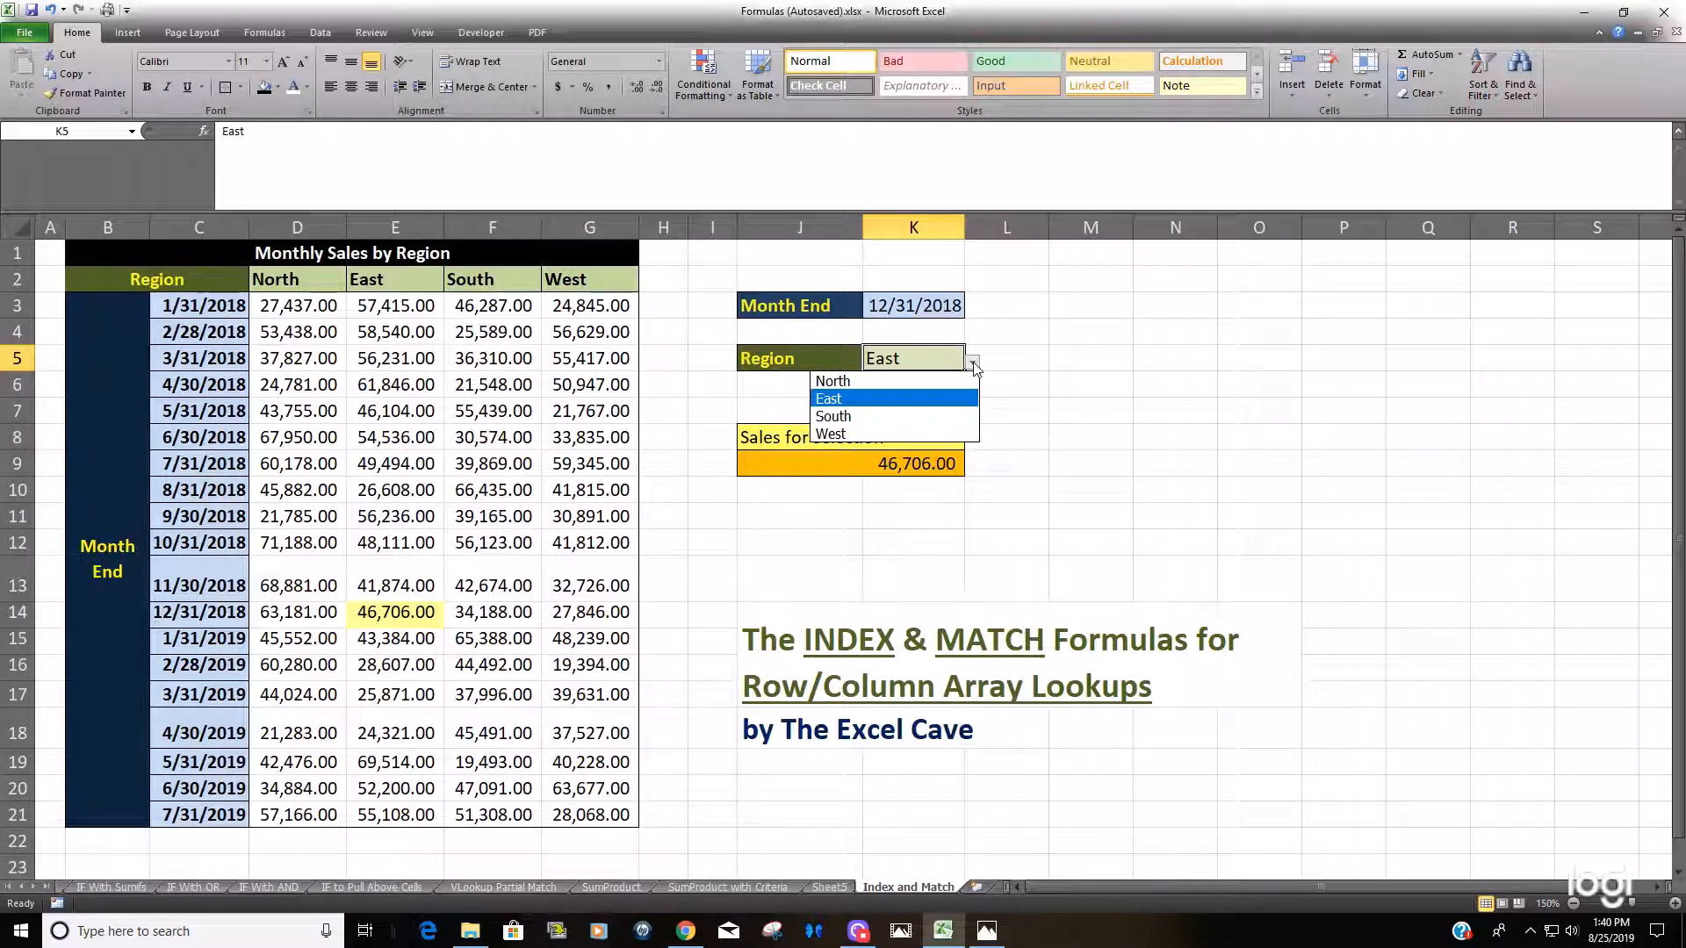
left_click(914, 420)
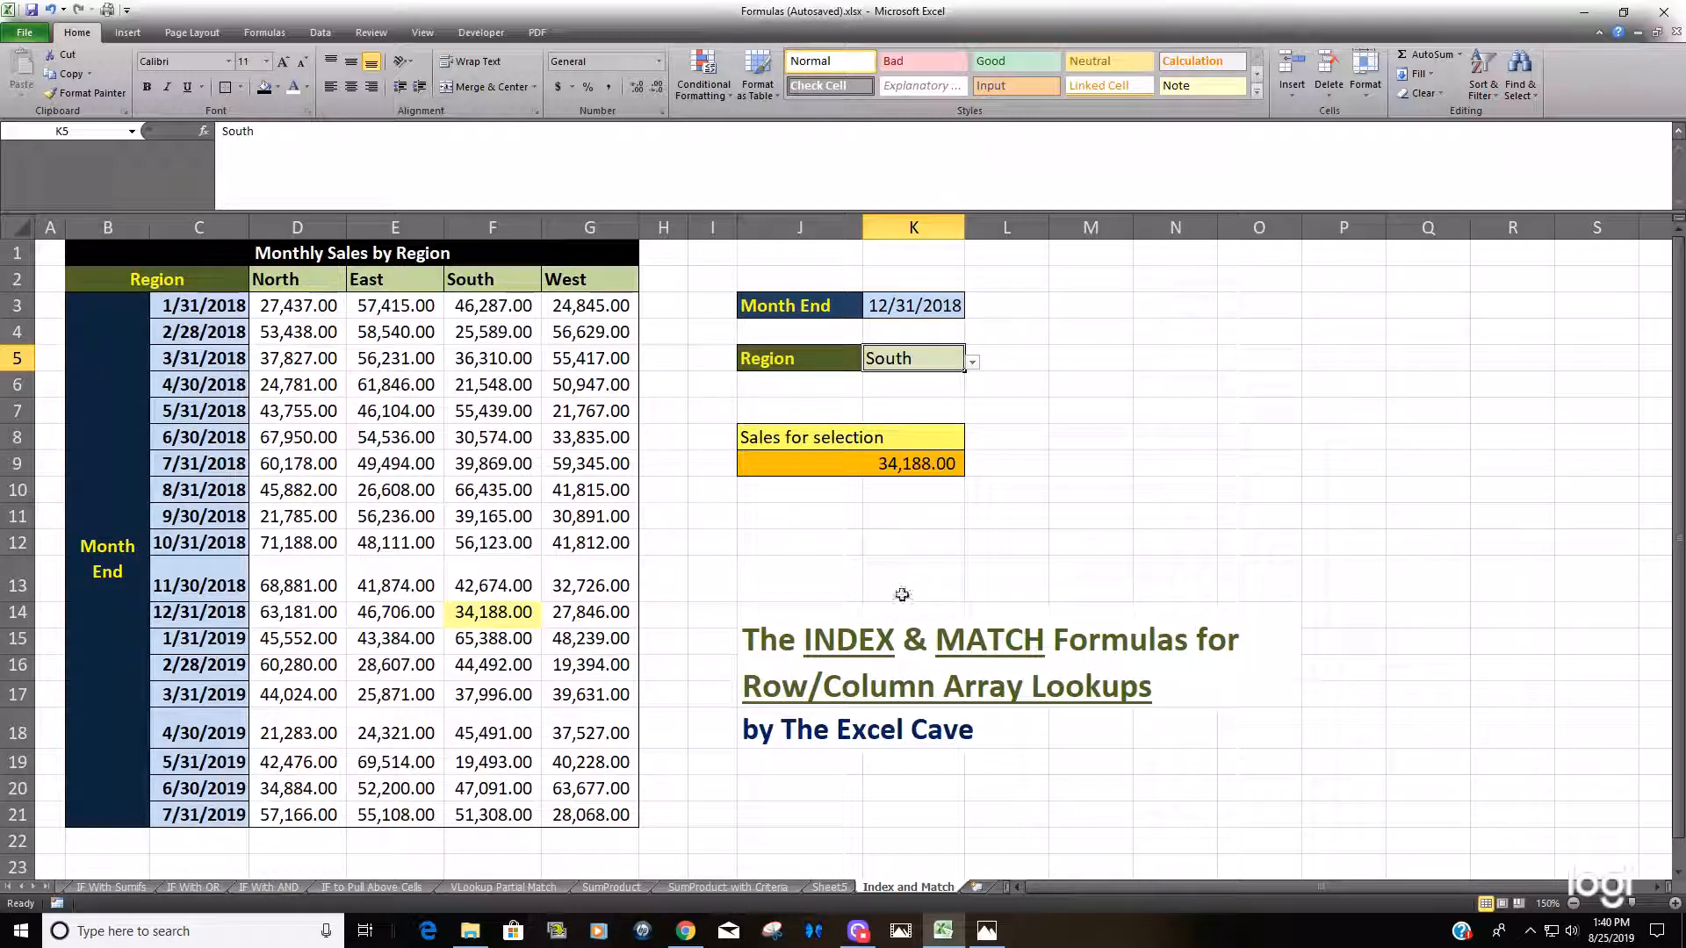
left_click(899, 463)
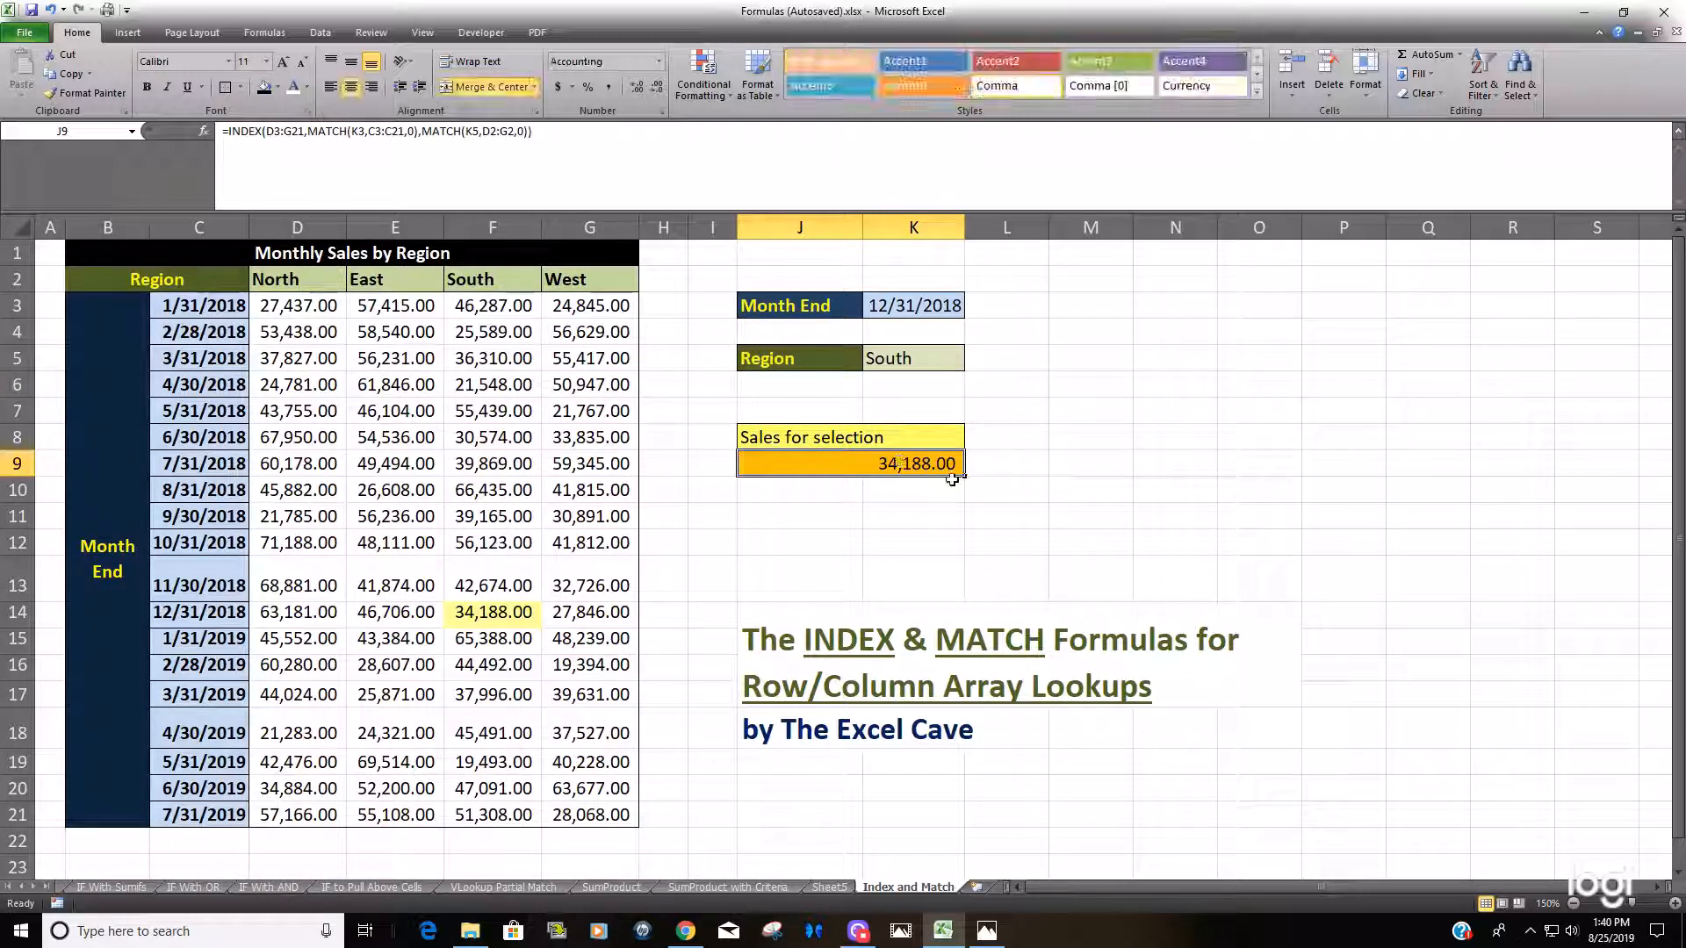